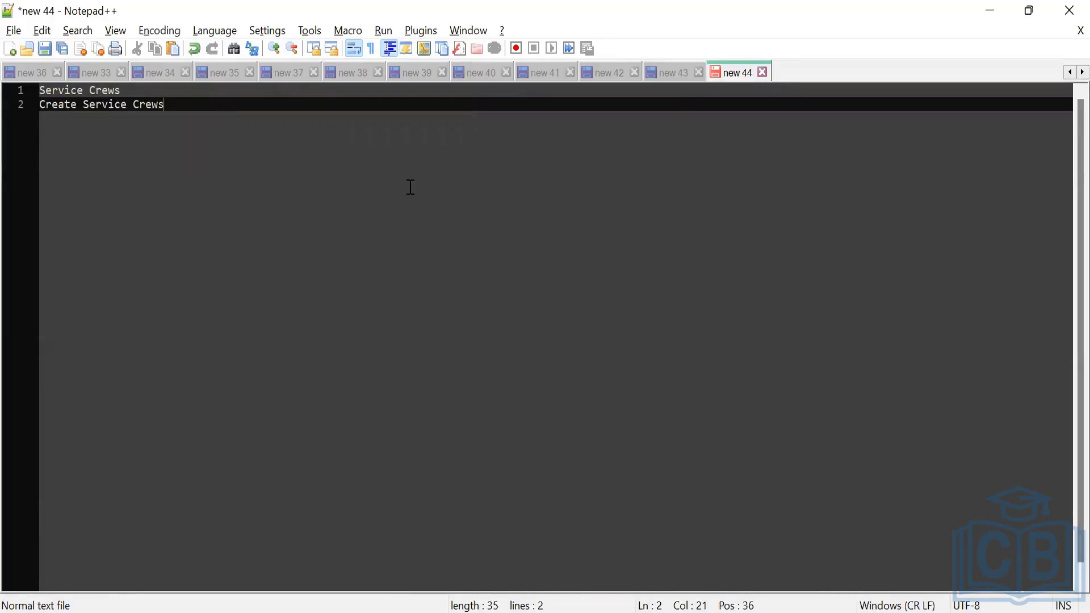
Step: Add the lines "Set Up Crew management" and "Service crew fields" below "Create Service Crews" in the notes
key(Return)
text(Set)
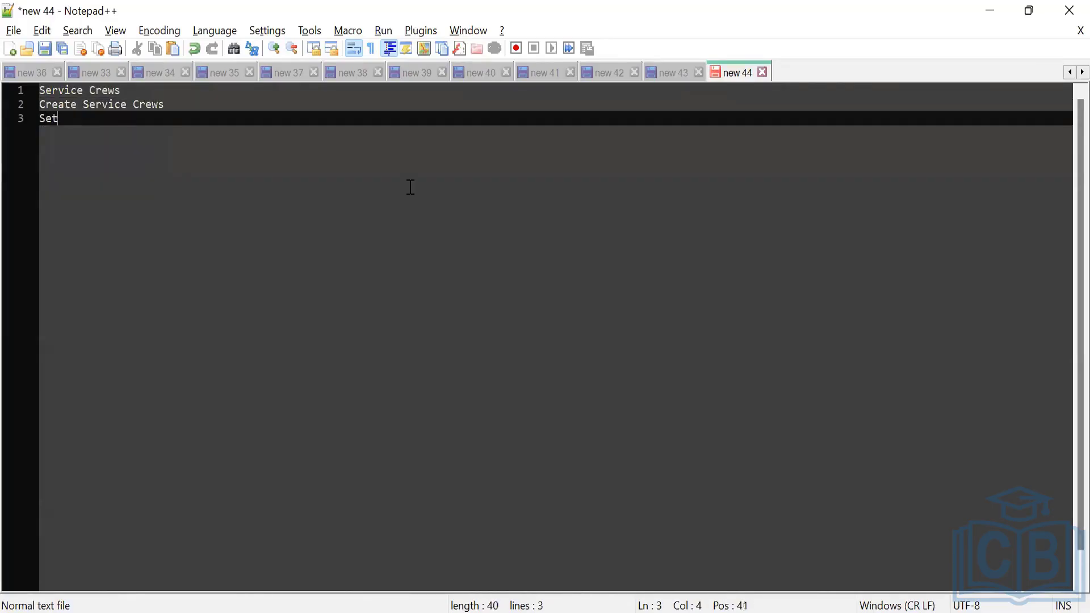
text( Up Crew management)
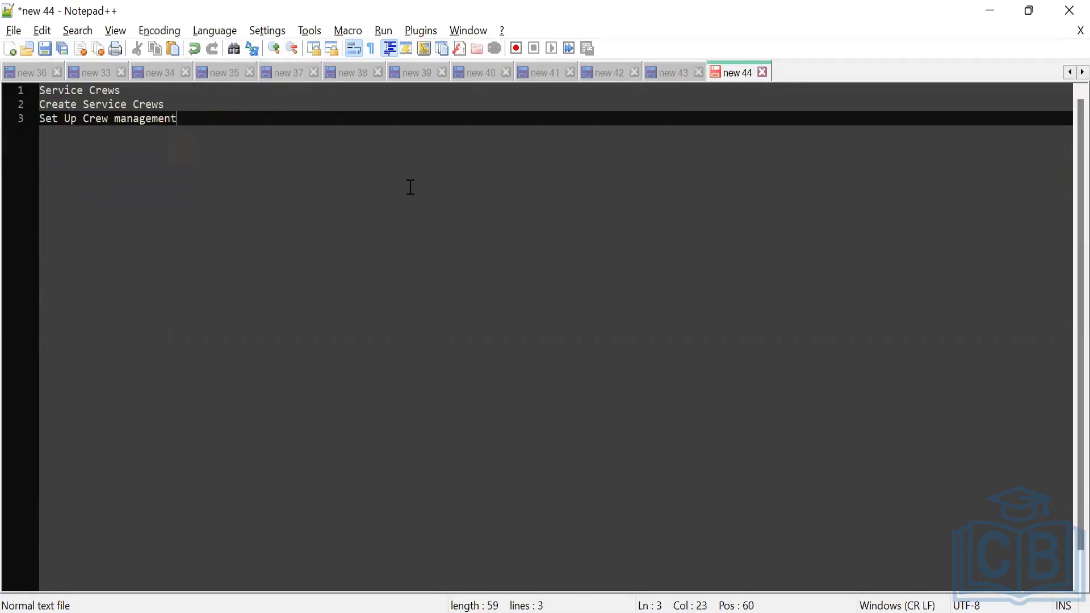
key(Return)
text(Servi)
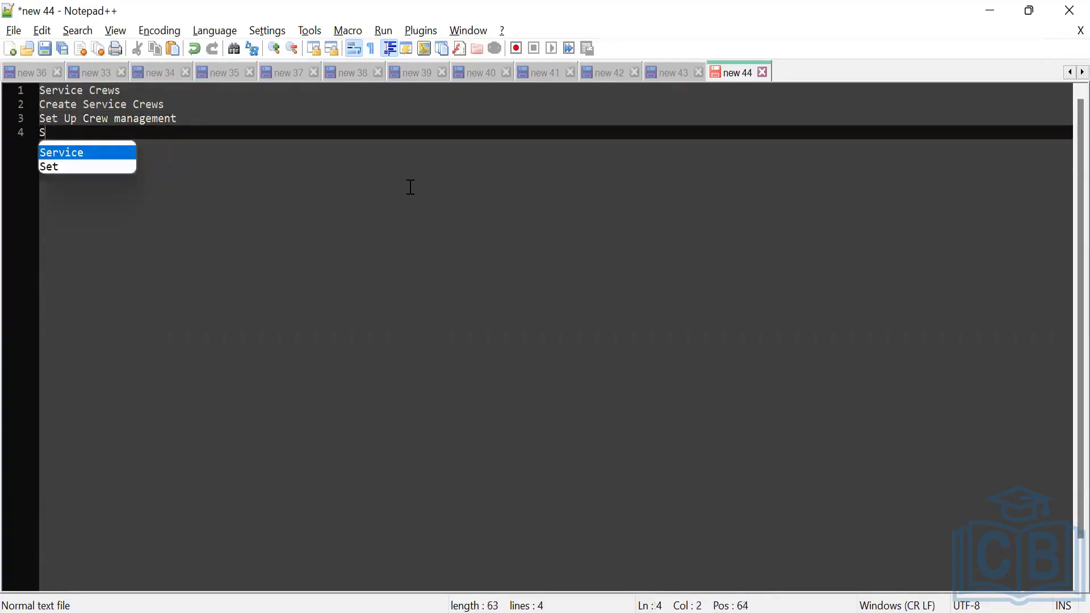
key(BackSpace)
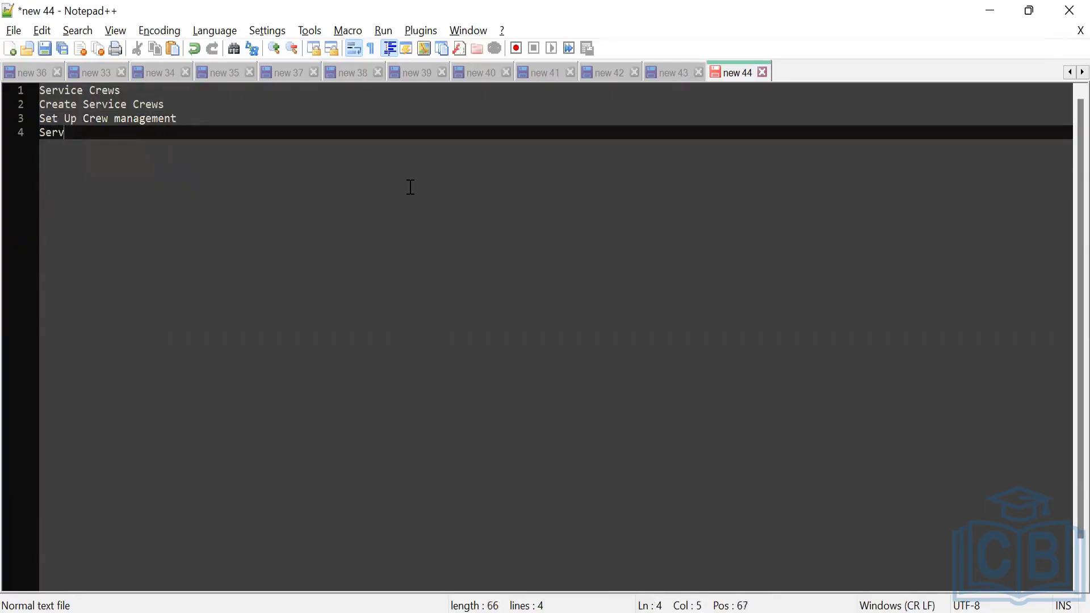
text(ice crew fields)
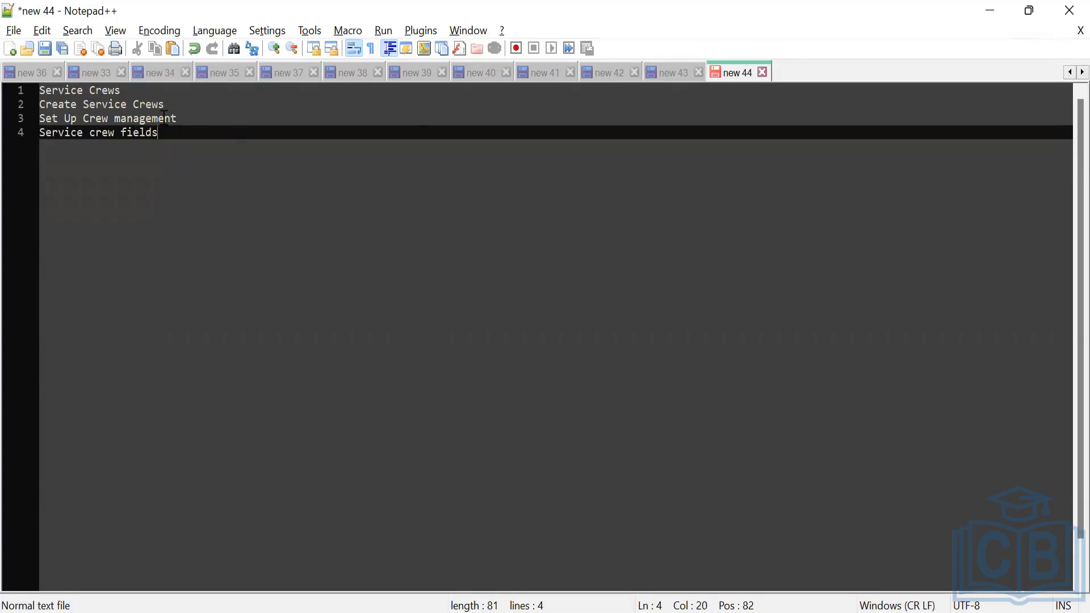
Step: Extend the "Service Crews" heading line in the notes with " : group of users"
click(112, 102)
click(134, 120)
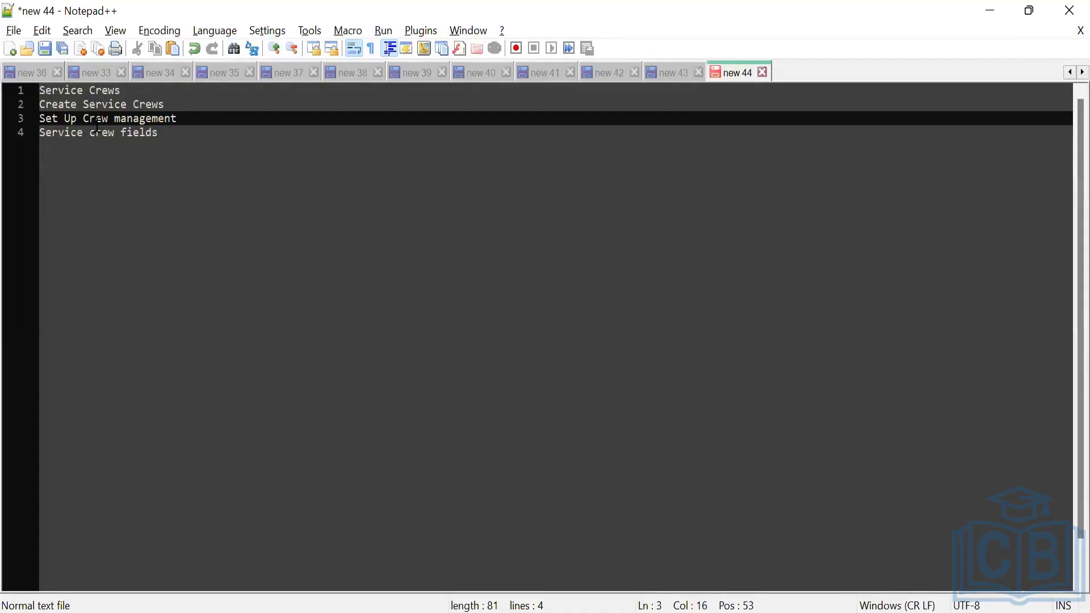
click(181, 109)
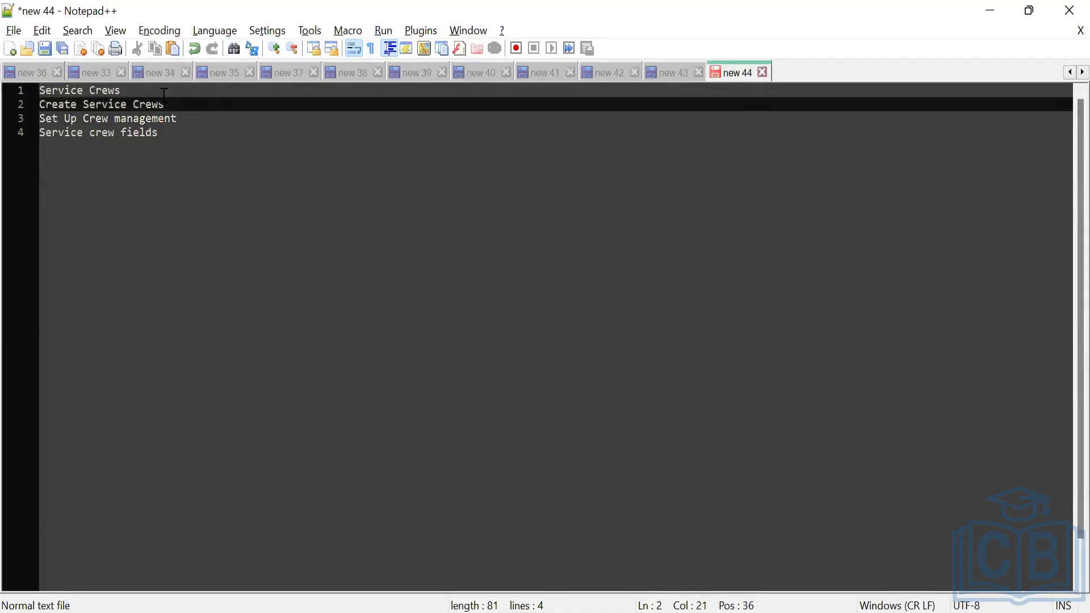
click(165, 93)
text(: g)
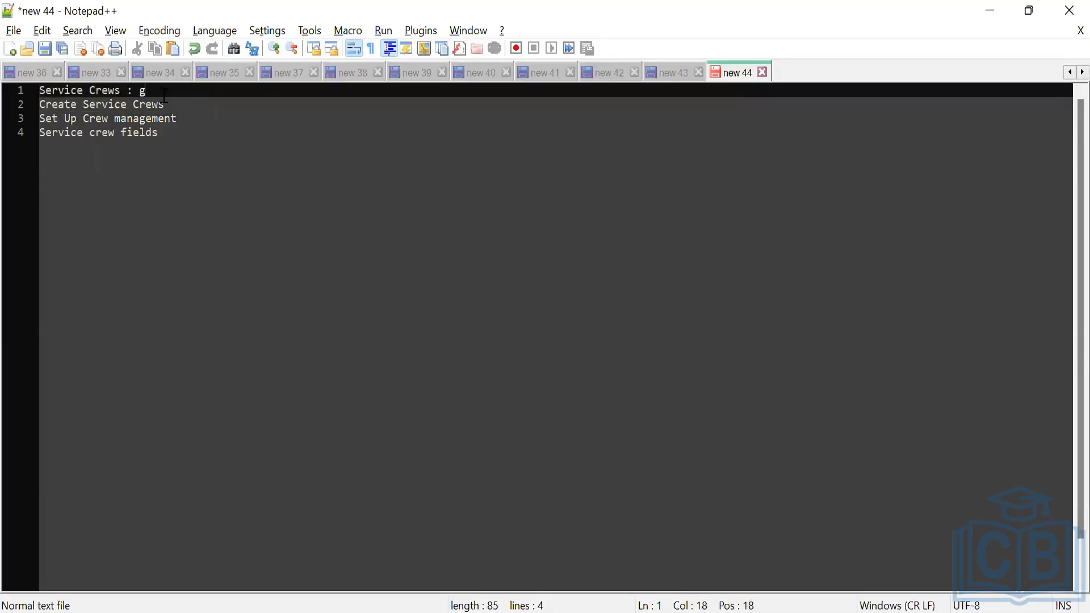
text(roup of users)
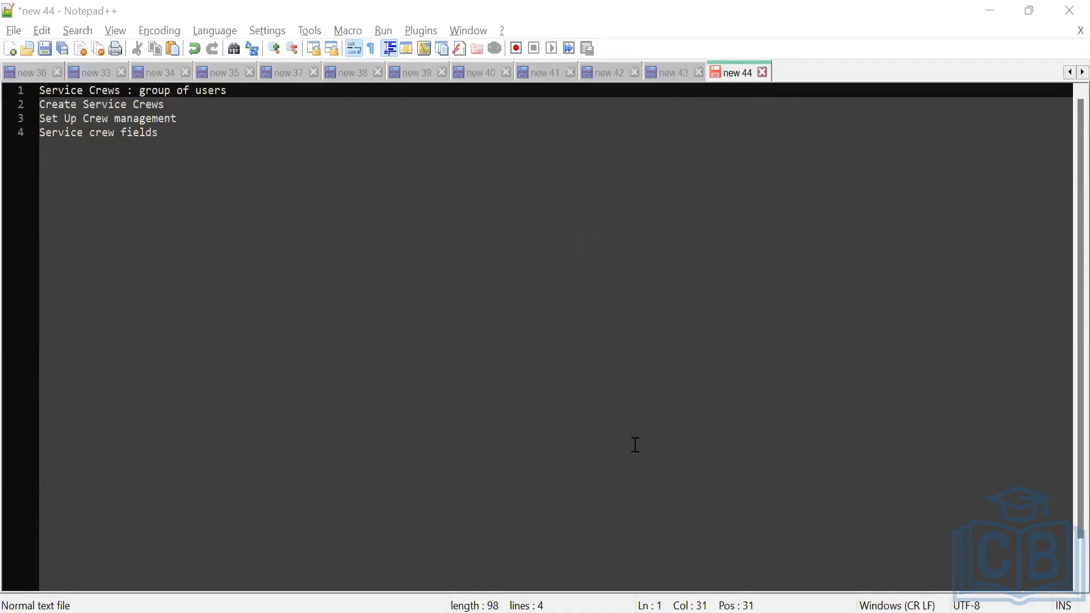
Step: Switch to Salesforce in Chrome, find the Service Crews item by searching for "service cre", and show the All Service Crews list
mouse_move(702, 610)
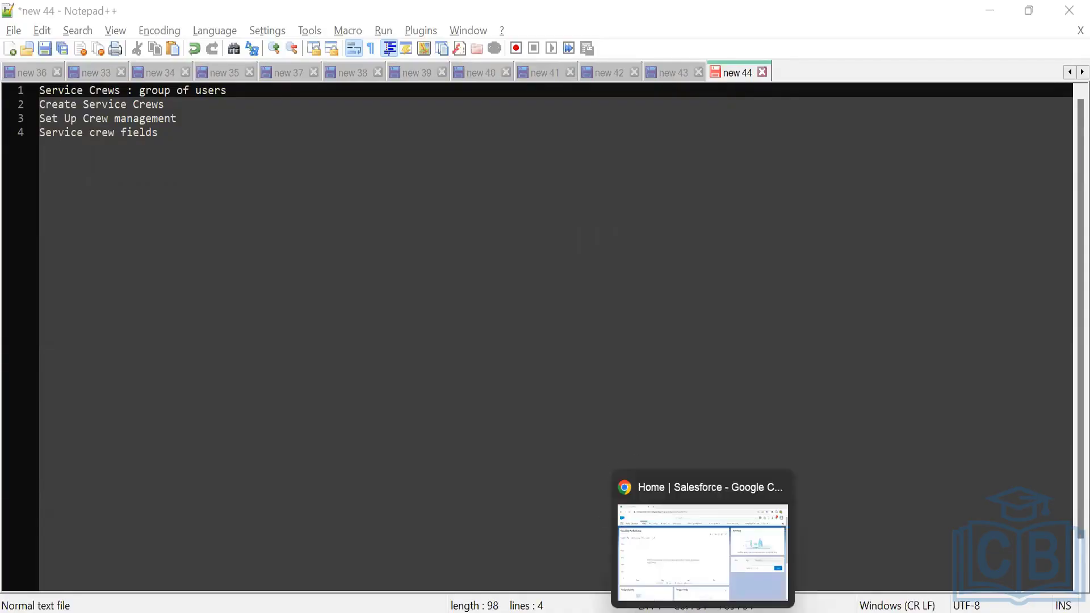
click(696, 585)
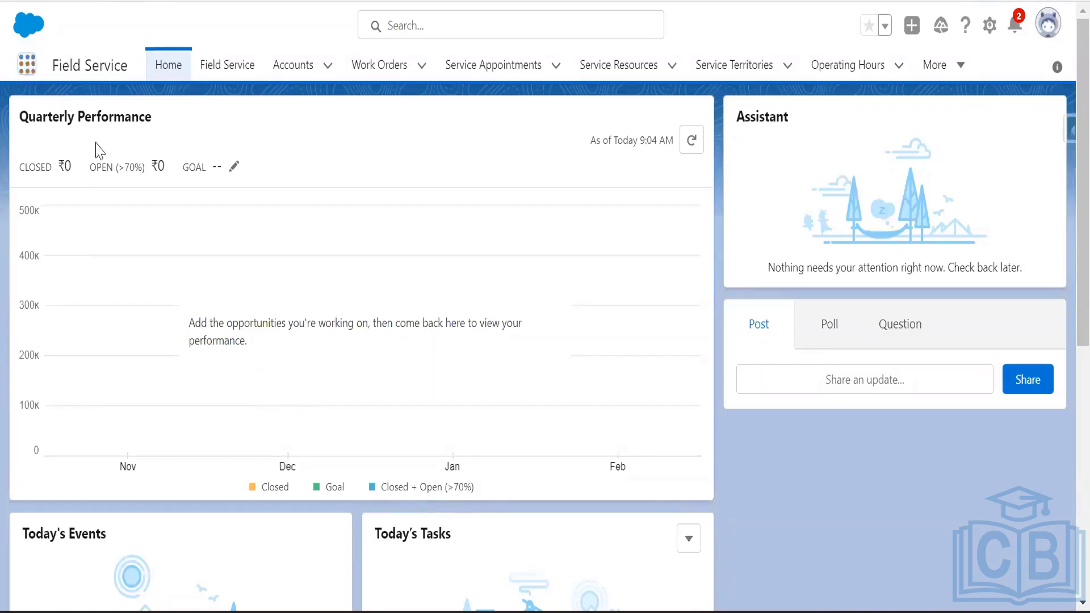
text(s)
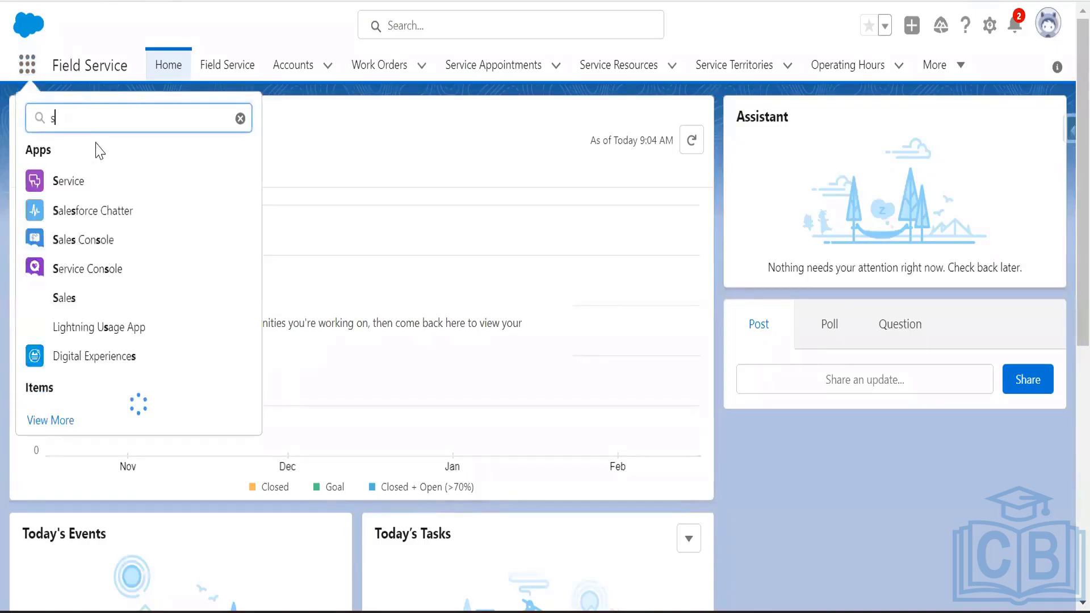
text(ervice)
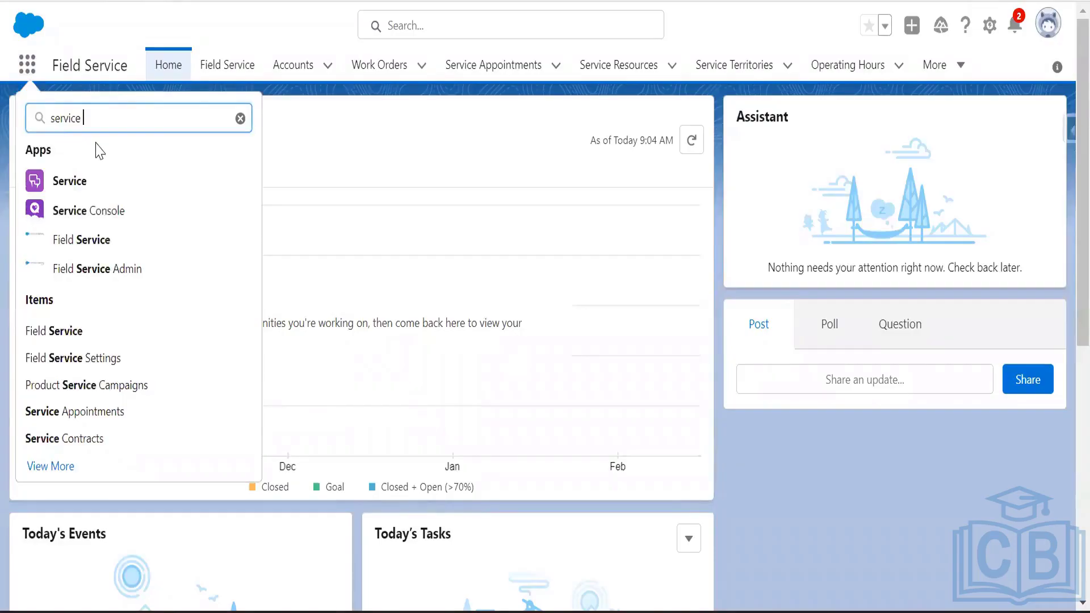
text( cre)
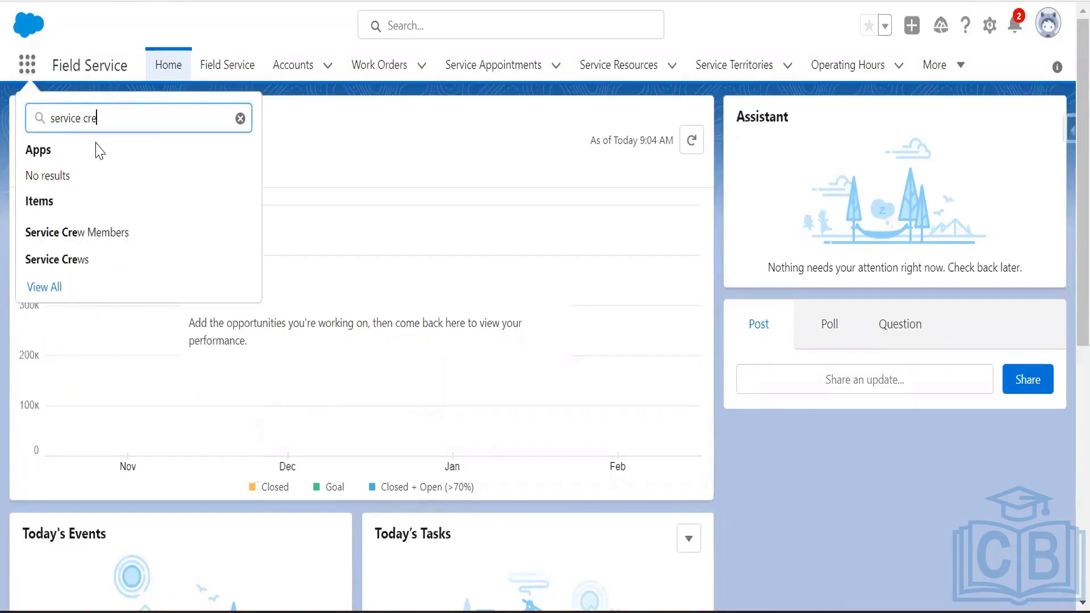
click(113, 263)
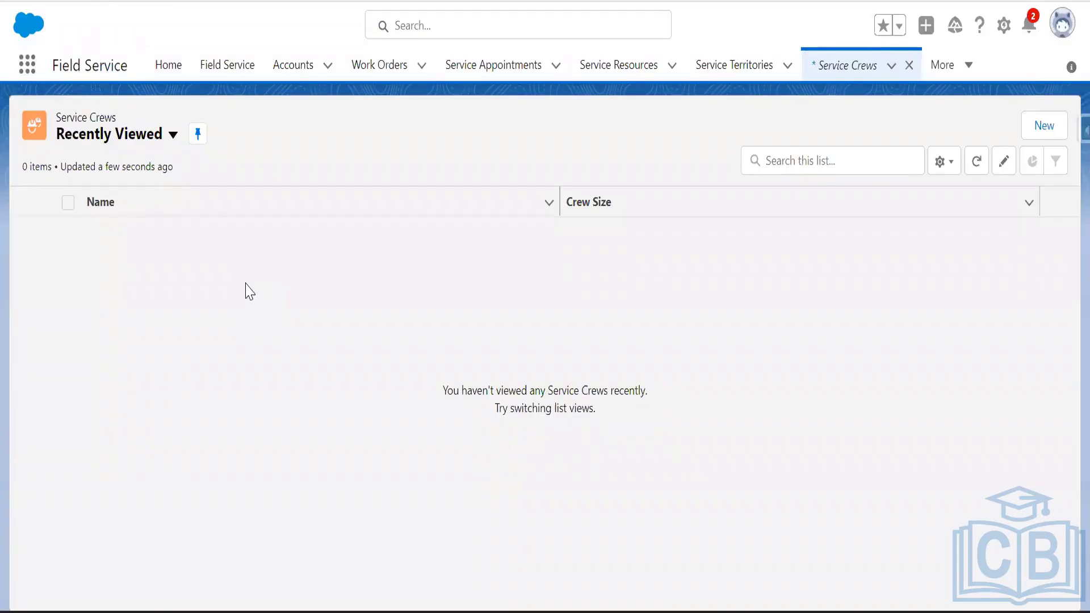
click(113, 135)
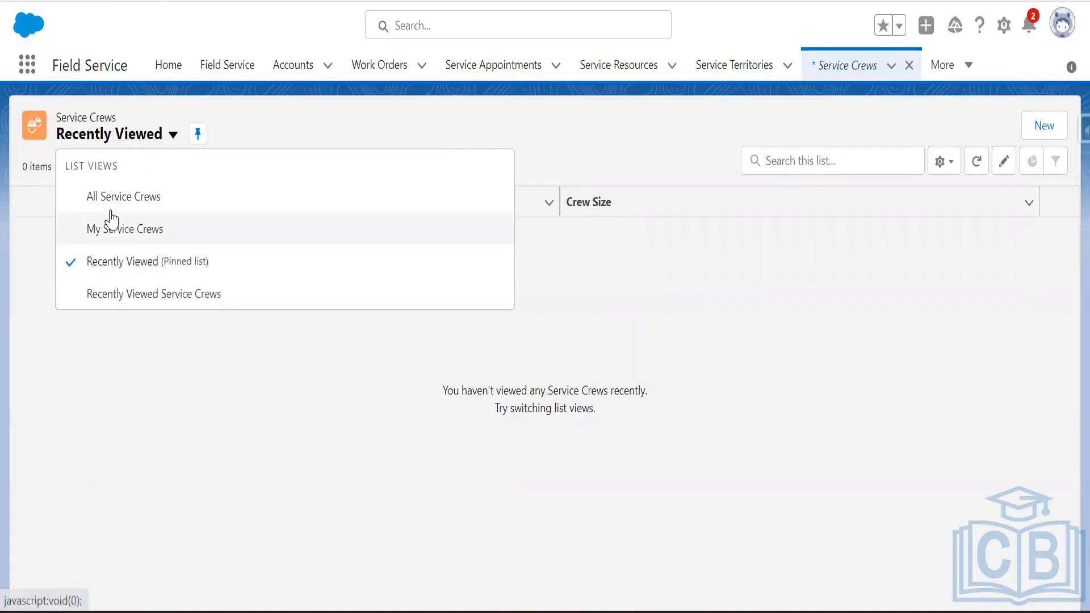
click(110, 198)
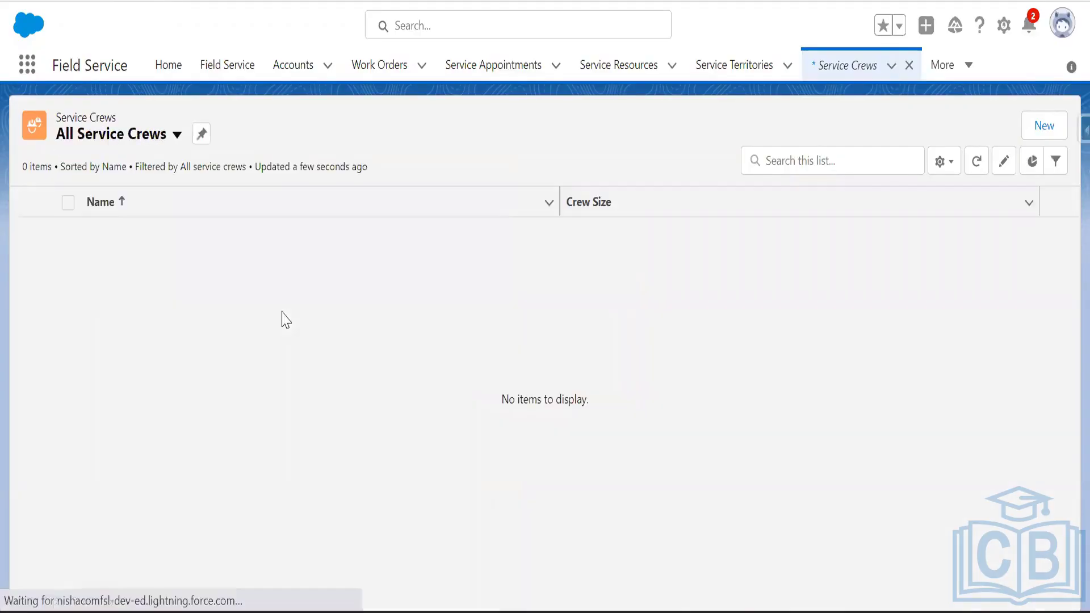
Step: Create and save a new service crew named "Test Service Crew" with a crew size of 4
click(1041, 129)
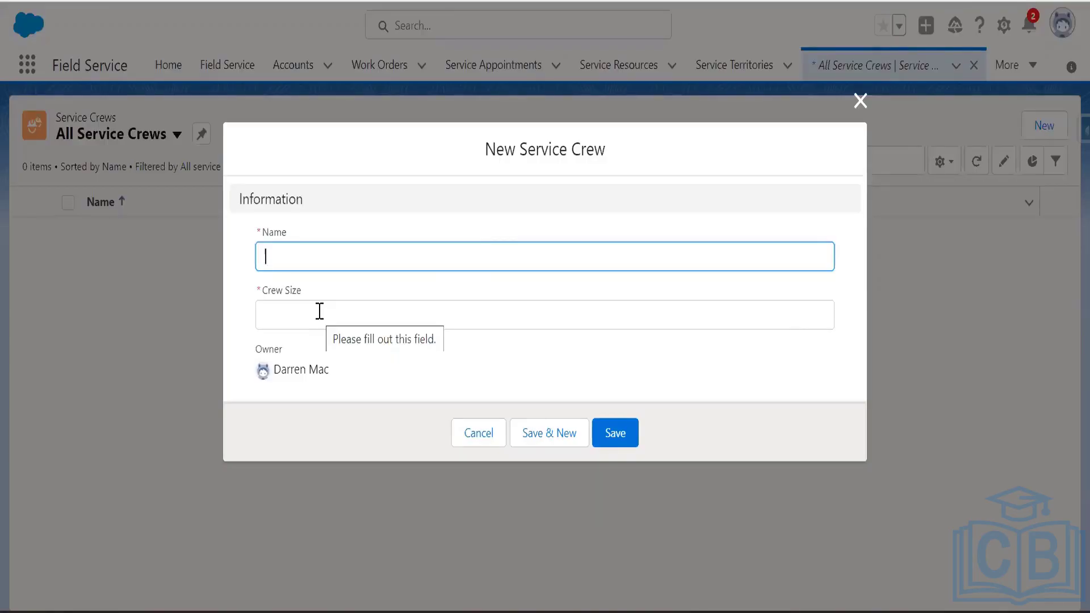
text(Tes)
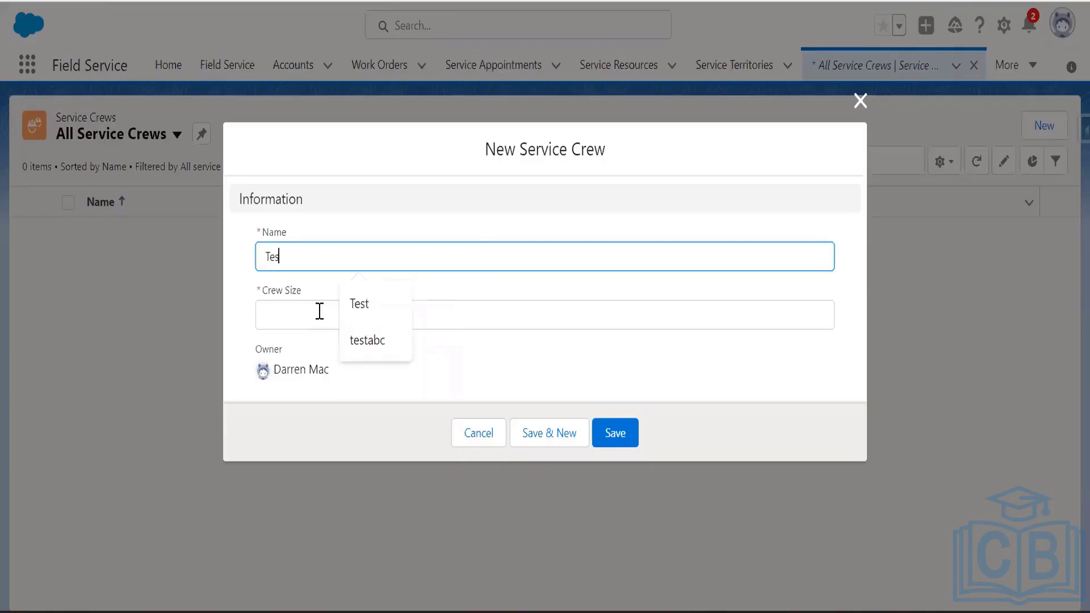
text(t Servic)
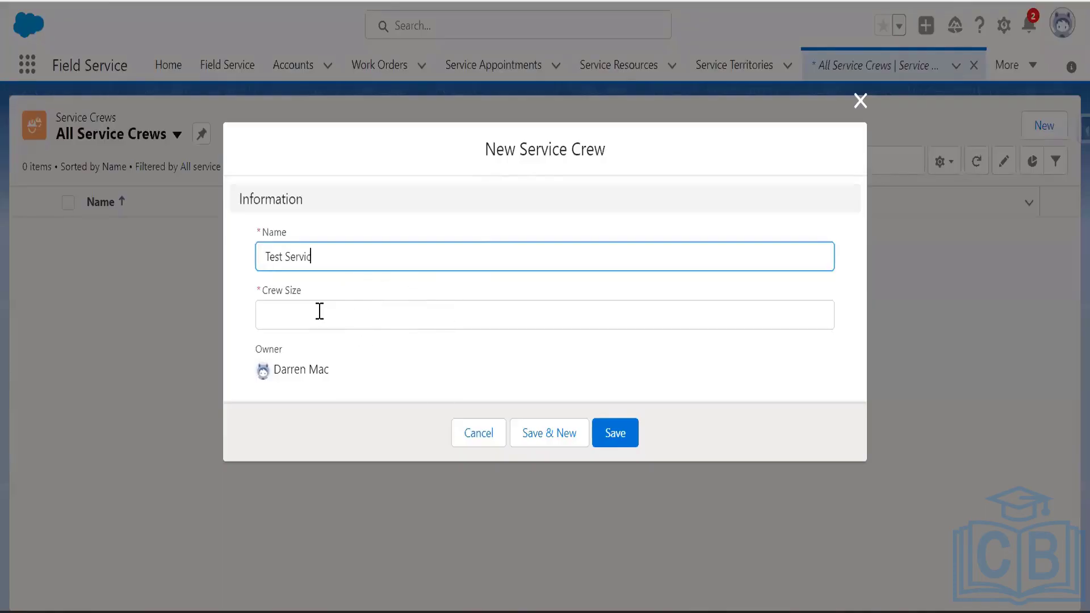
text(e Crew)
click(320, 311)
text(4)
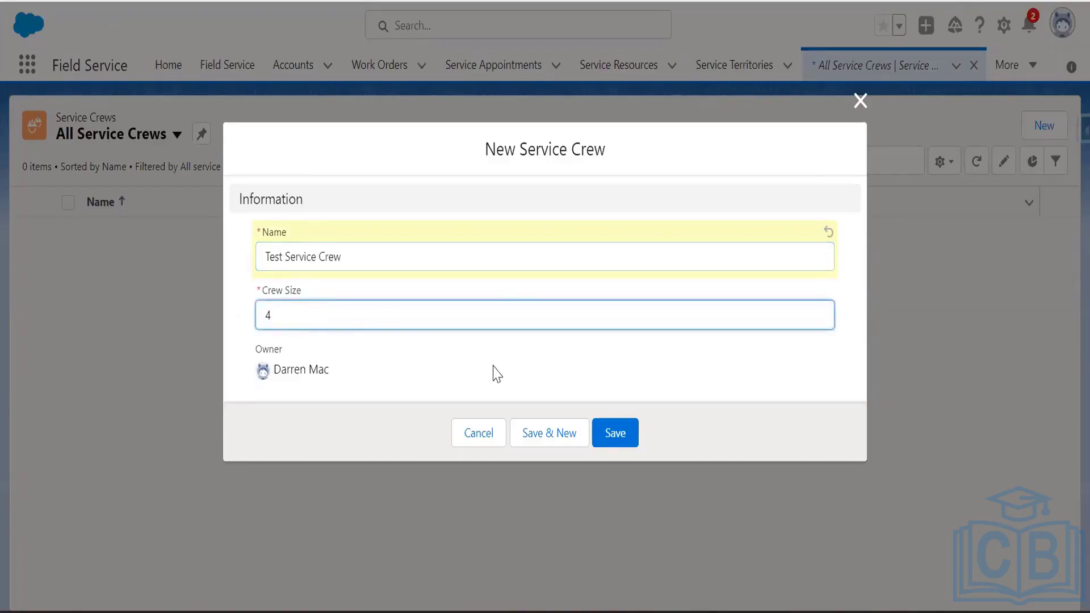
click(629, 433)
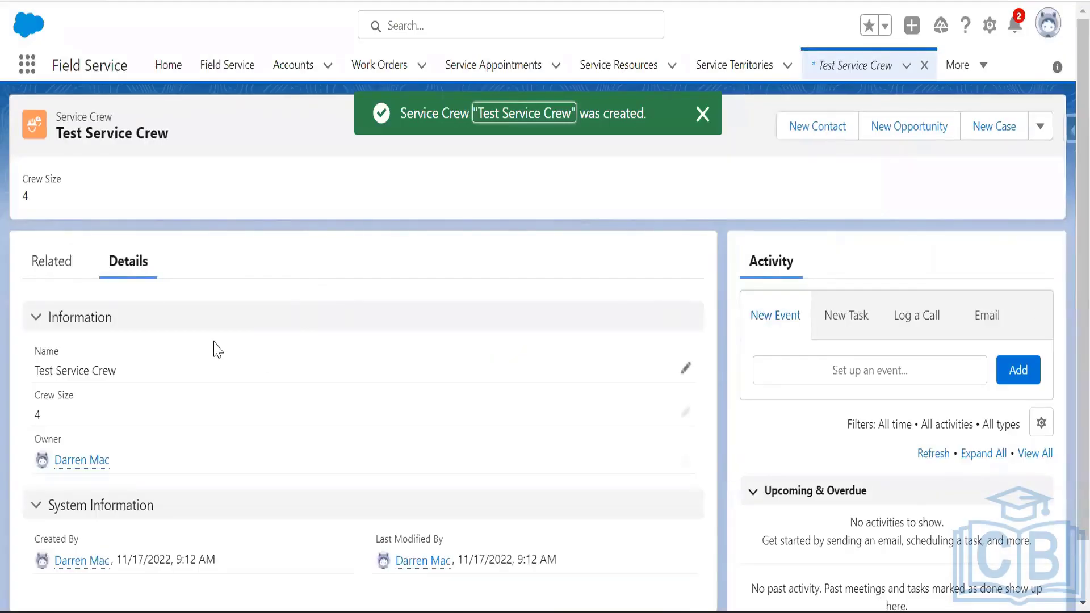
Step: Add the first recent service resource as a member of Test Service Crew, from 11/17/2022 to 11/30/2022, both at 12:00 PM, and save
click(64, 272)
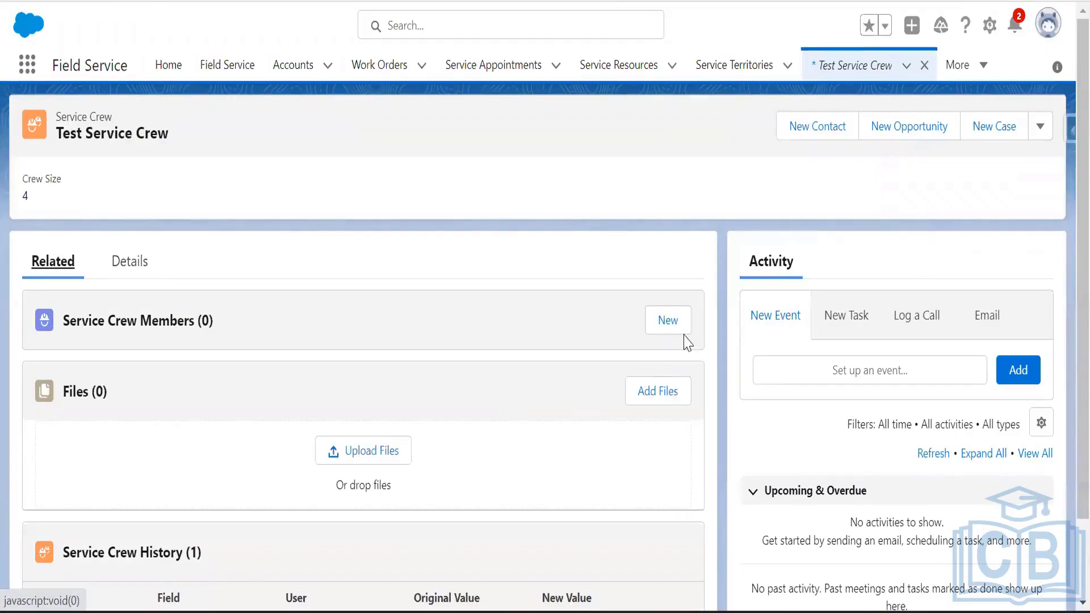
click(686, 324)
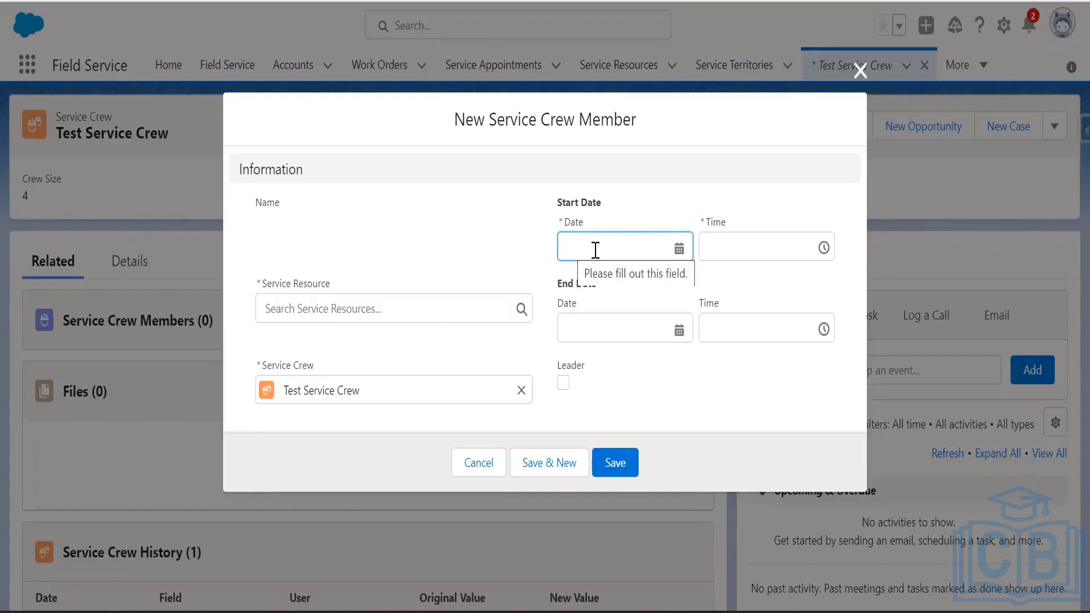
click(433, 308)
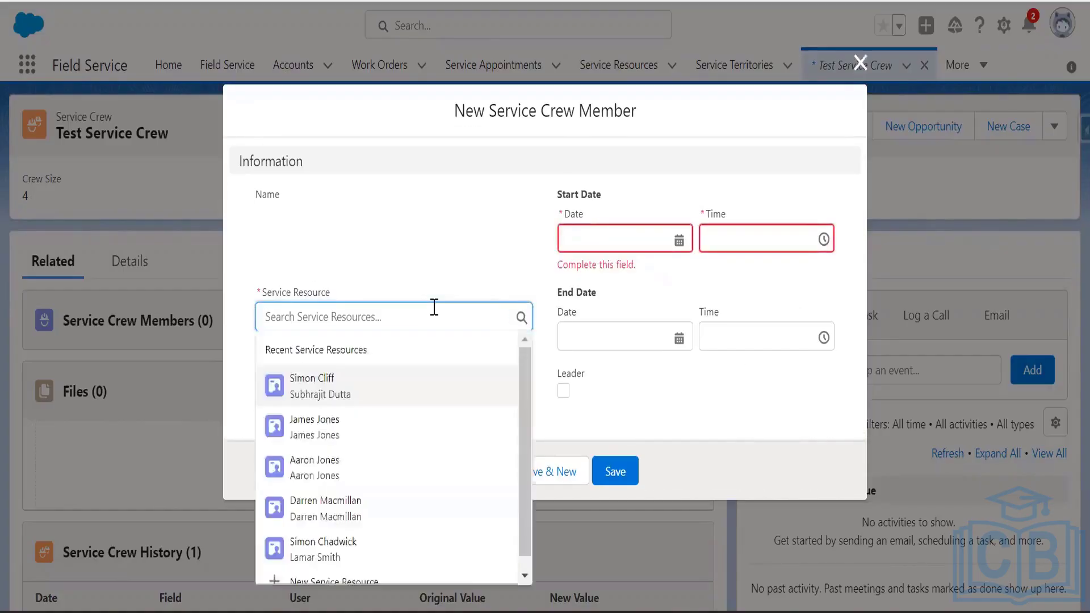
click(349, 383)
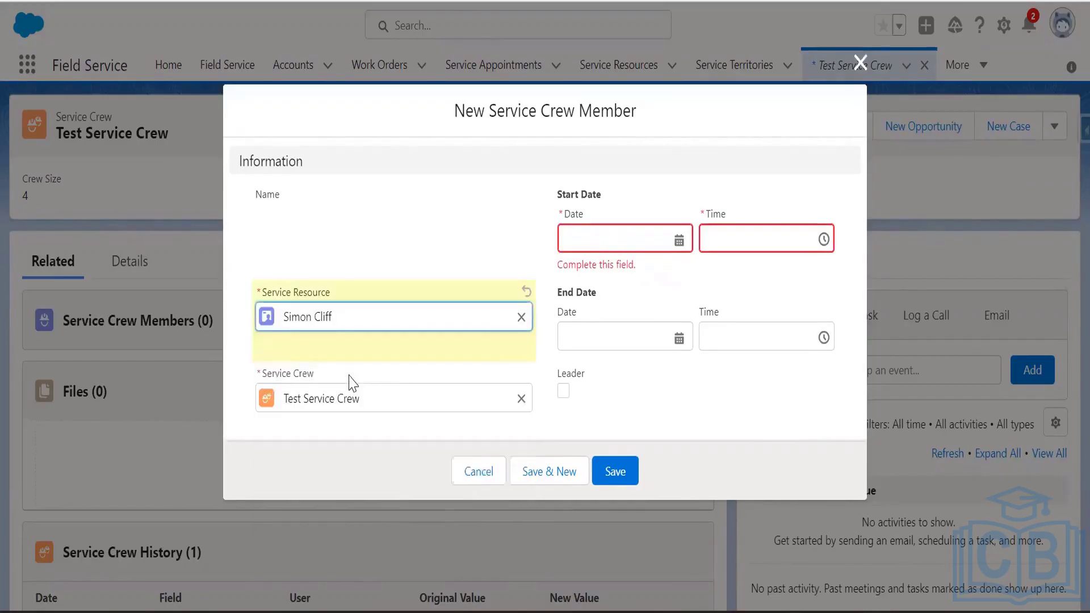
click(679, 240)
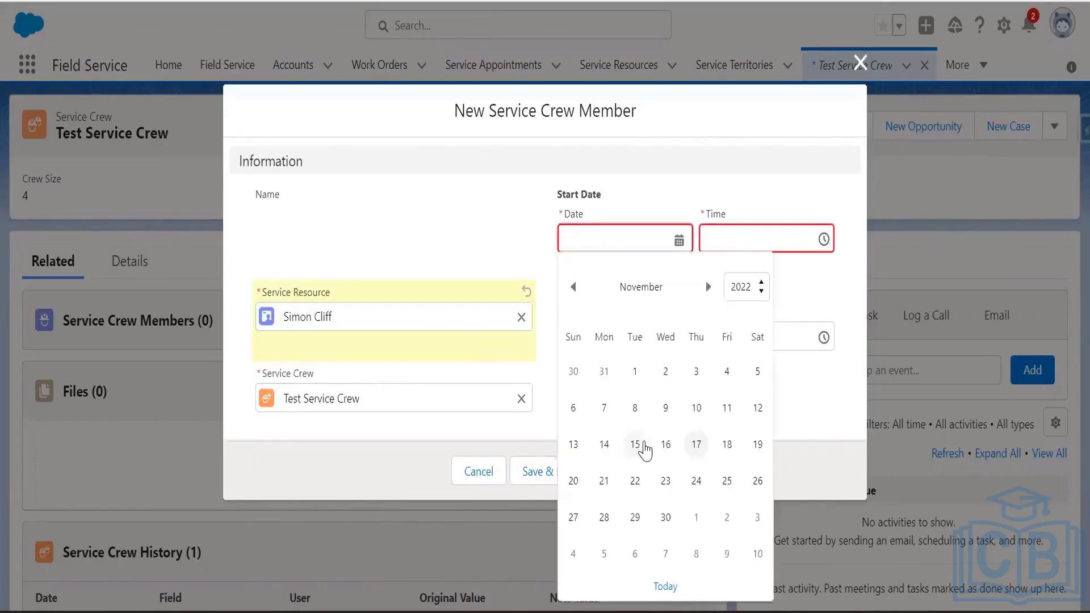
click(688, 448)
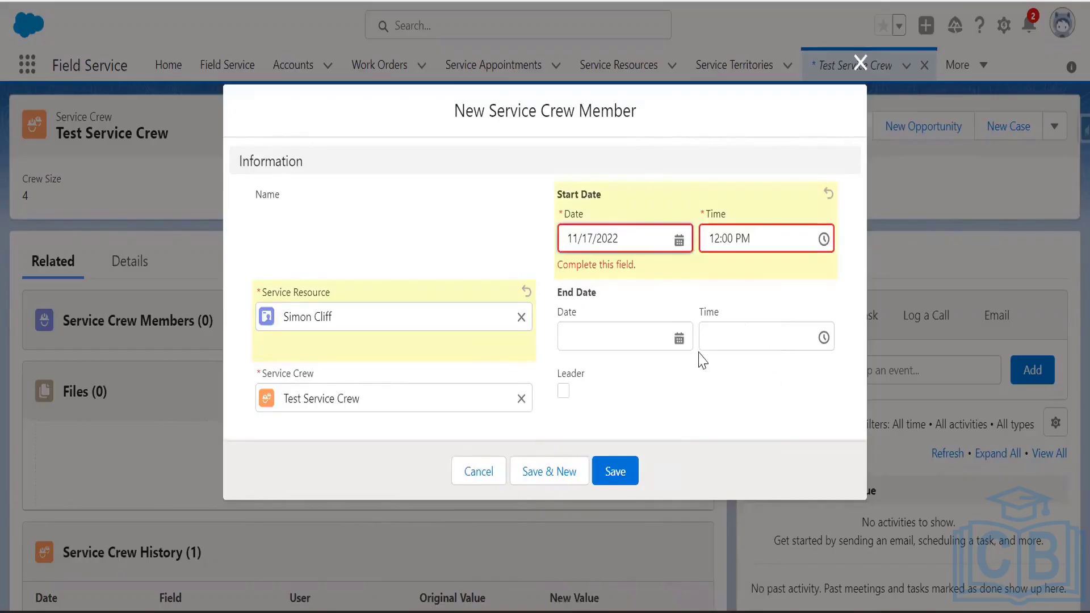
click(682, 333)
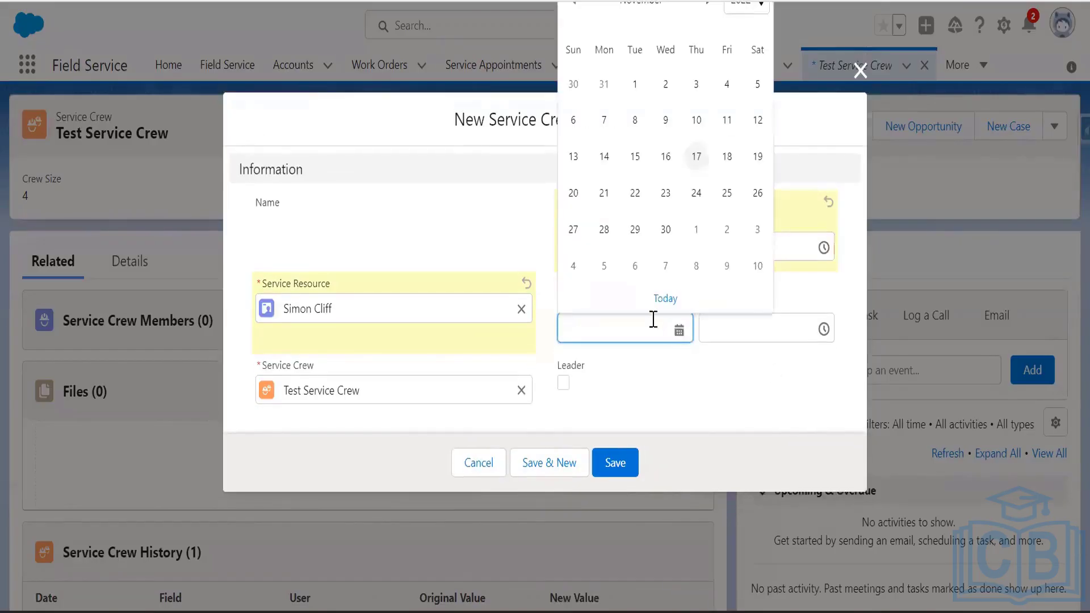
click(672, 230)
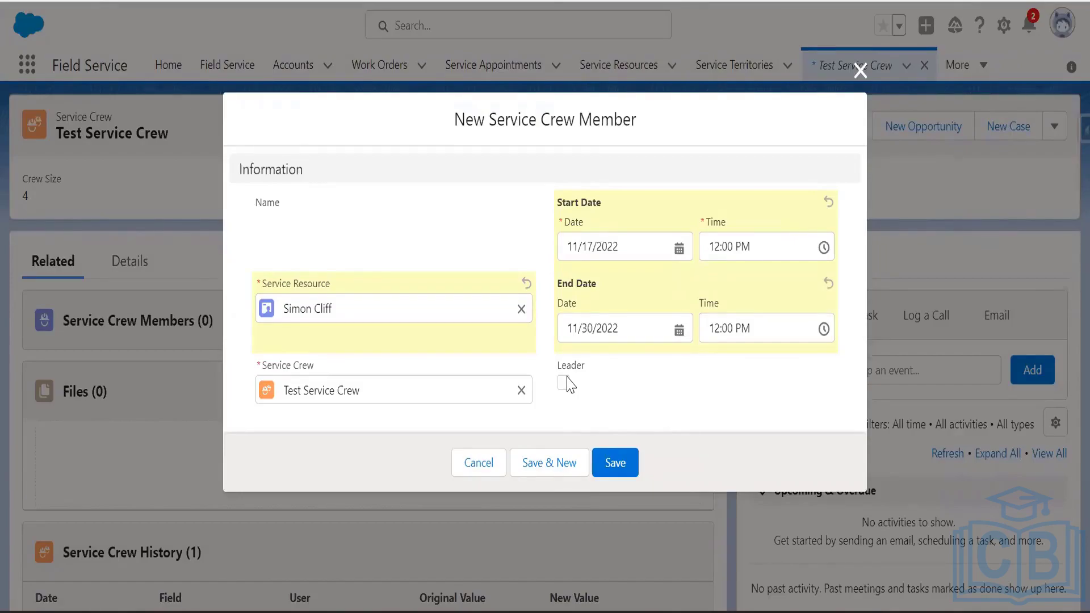
click(619, 463)
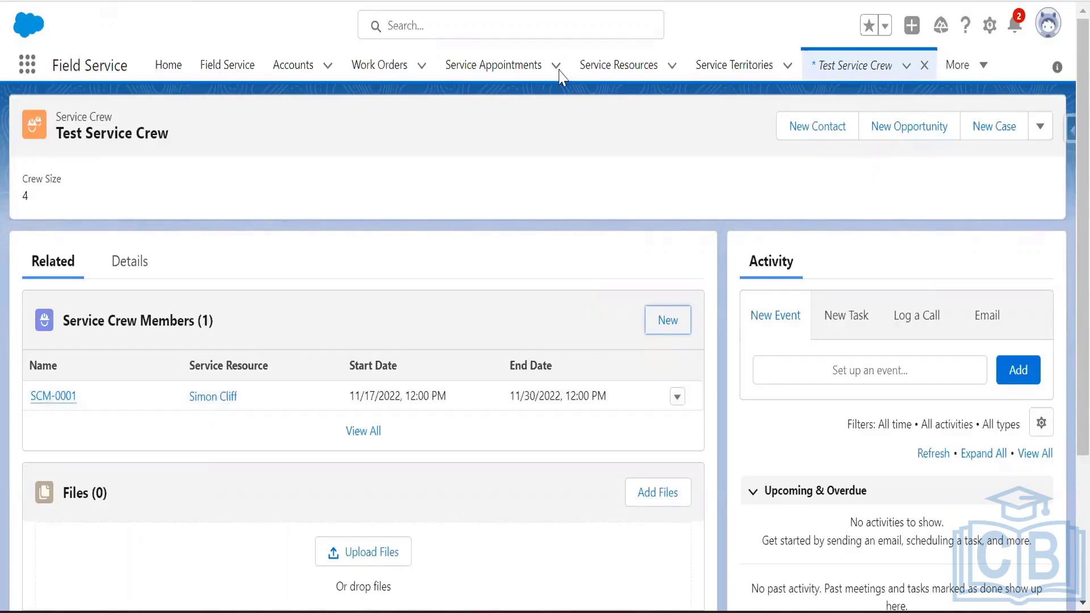
Step: Switch to Notepad++, return to the new 44 notes and place the cursor at the end of the "Service crew fields" line
click(838, 251)
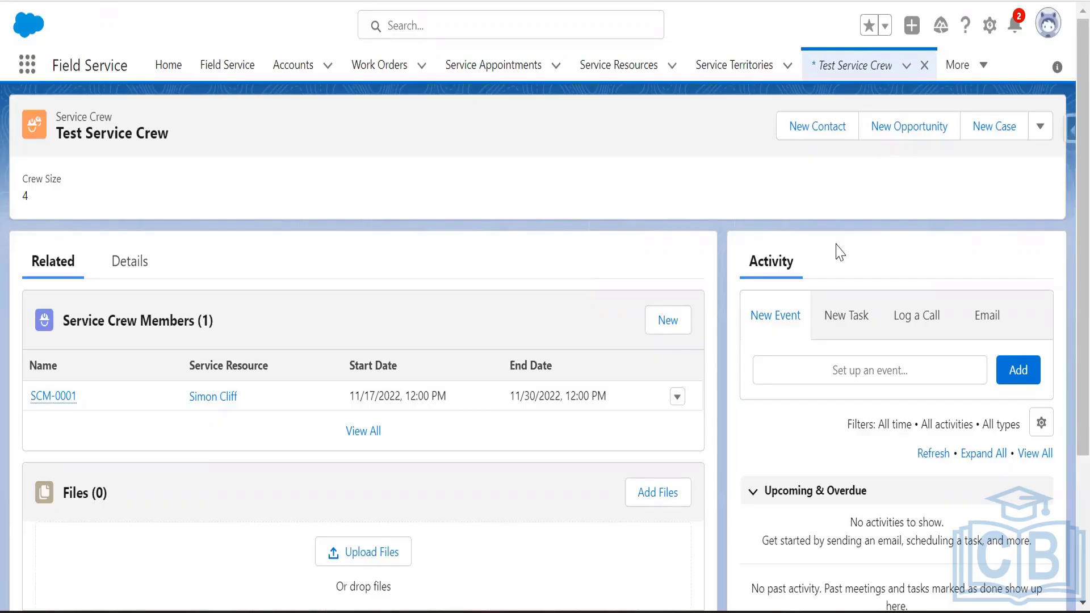
click(500, 337)
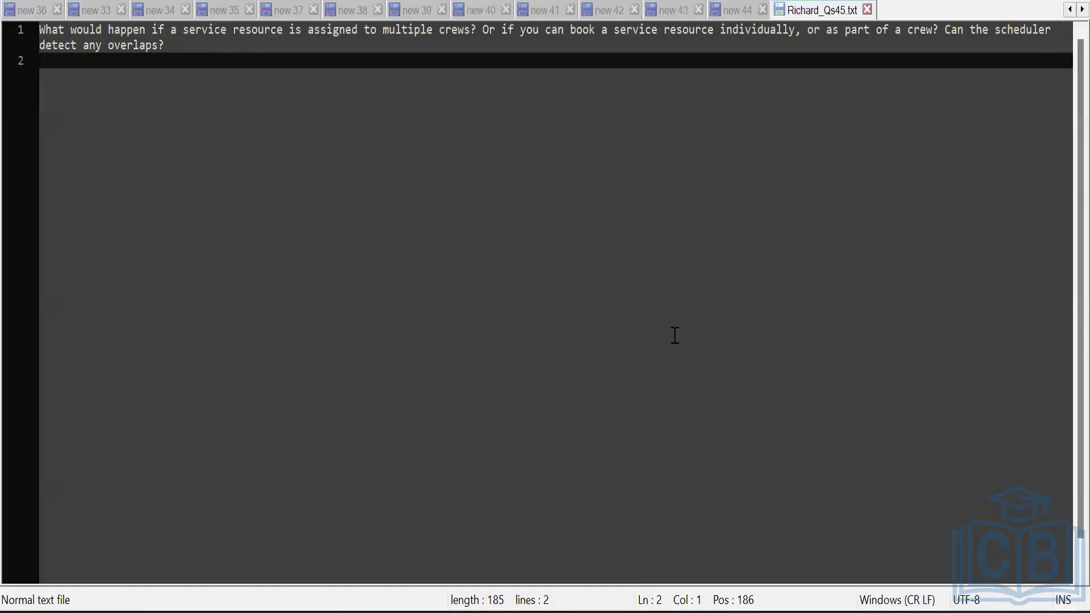
click(737, 10)
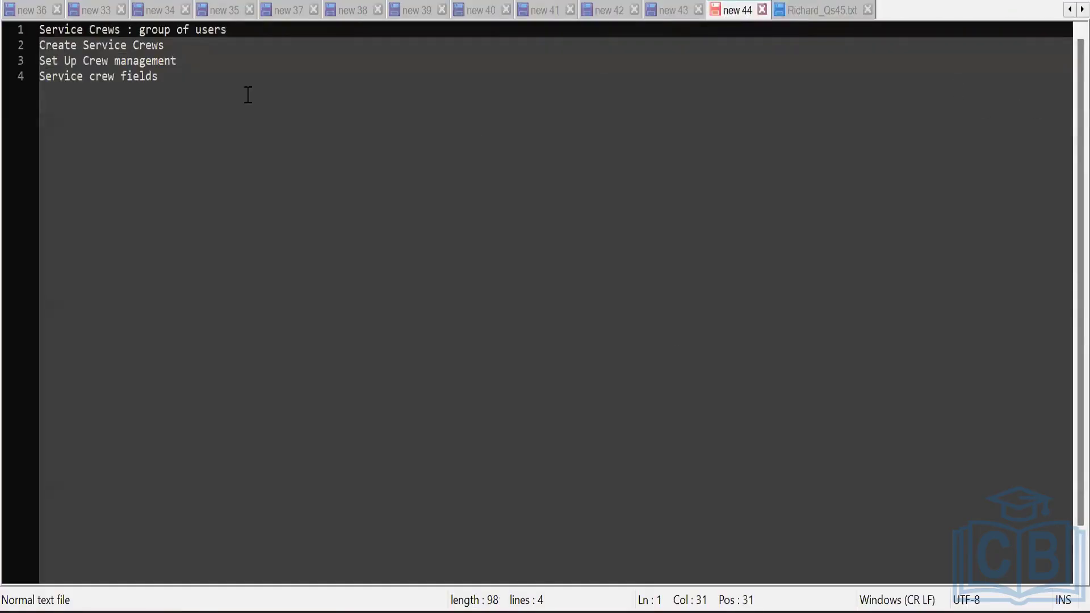
click(219, 88)
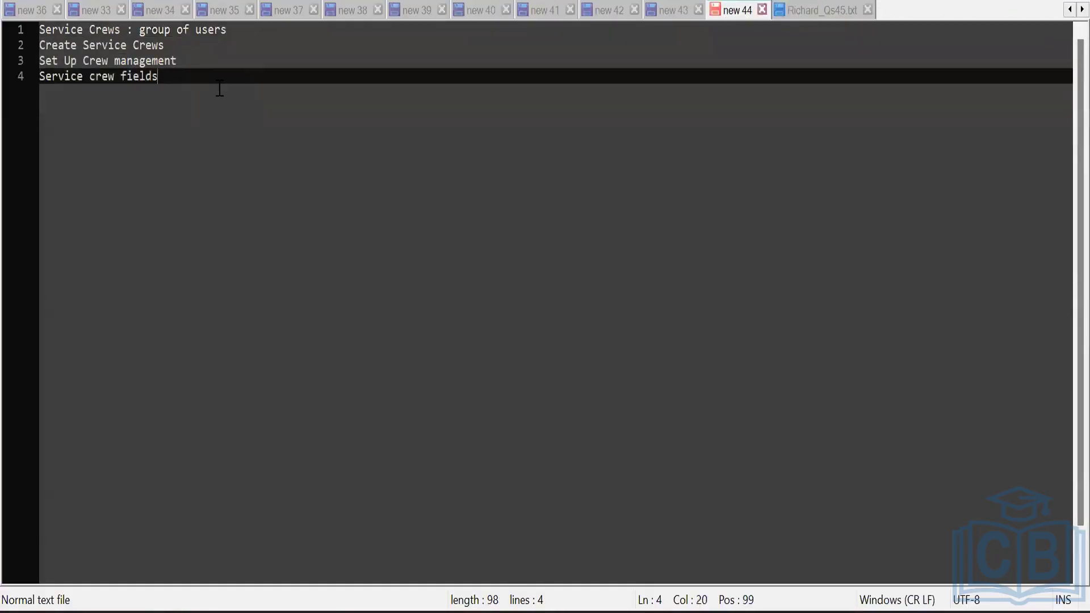
Step: Add a colon after "Set Up Crew management" and insert about 18 blank lines between it and "Service crew fields"
key(Up)
key(Up)
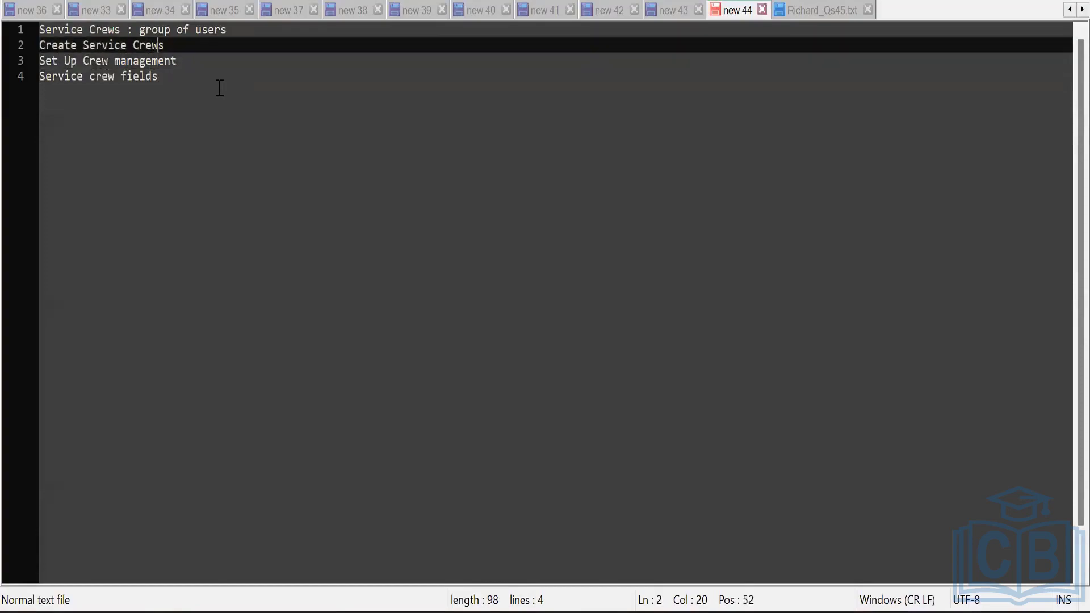
key(Down)
key(Right)
key(Right)
key(Right)
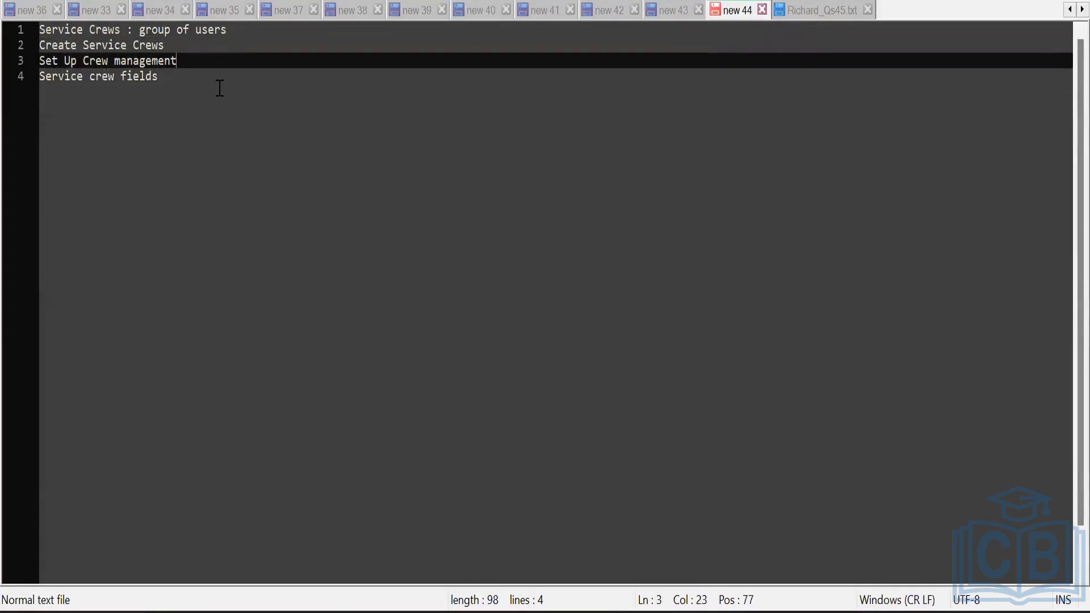
text(:)
key(Return)
key(Return)
key(Return)
key(Return)
key(Return)
key(Return)
key(Return)
key(Return)
key(Return)
key(Return)
key(Return)
key(Return)
key(Return)
key(Return)
key(Return)
key(Return)
key(Return)
key(Return)
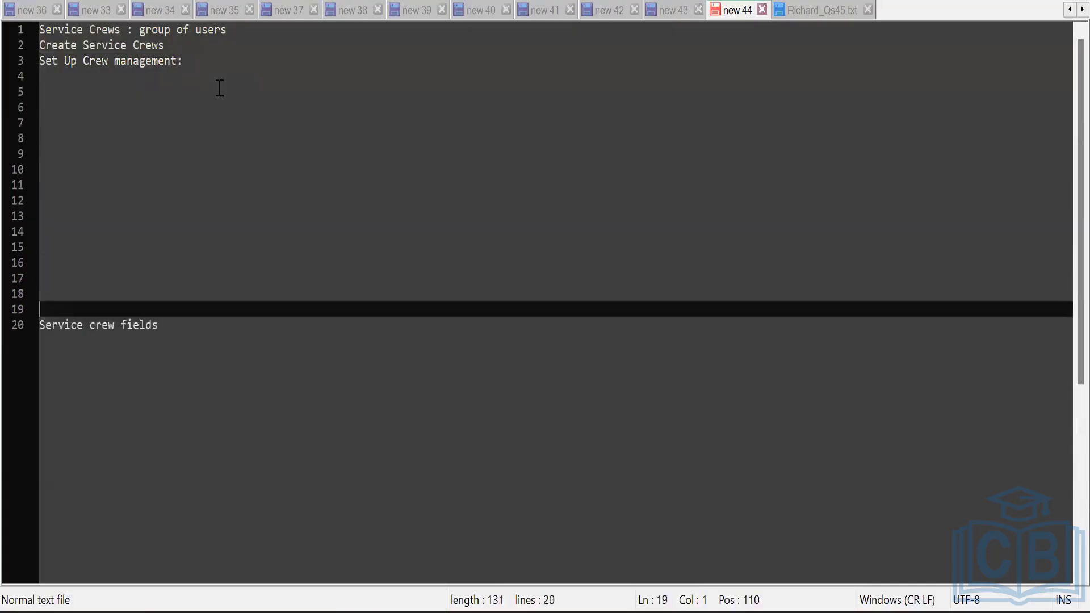
Step: Underline the "Set Up Crew management:" heading with a row of dashes and start a new line below it
click(208, 60)
key(Return)
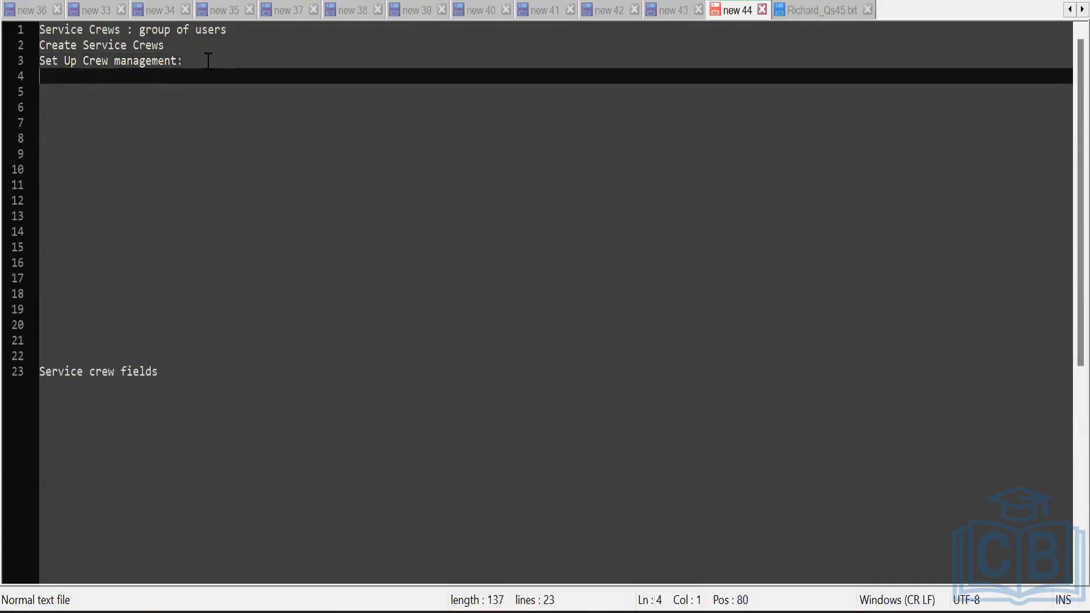
text(-------------------------)
key(Return)
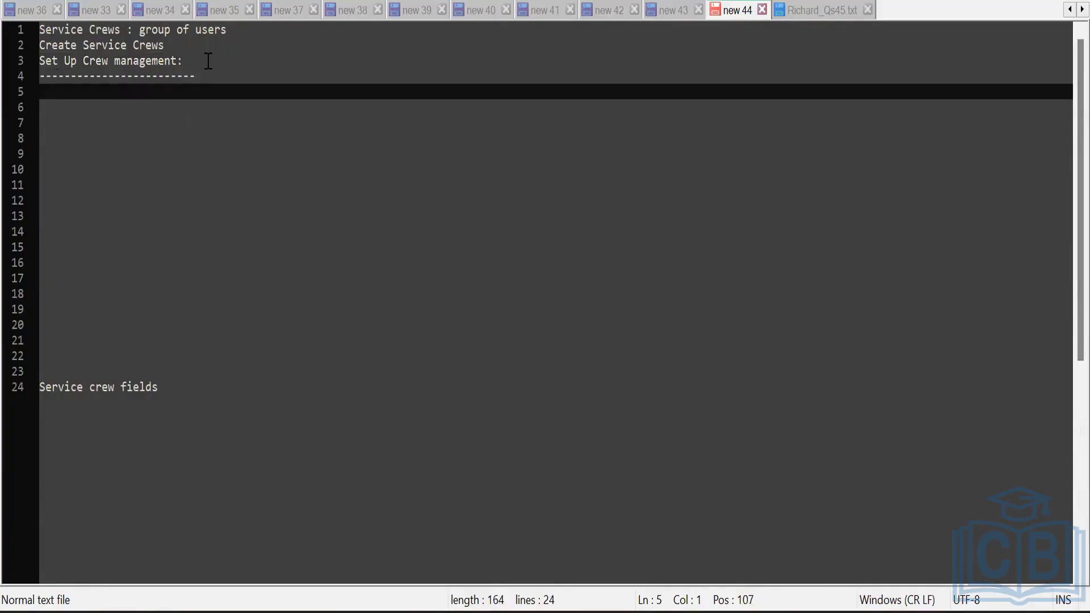
Step: Write the first setup point as "1. Permission : FSL admin, FSL dispatcher" under the dashed line
text(1.)
text(Permission )
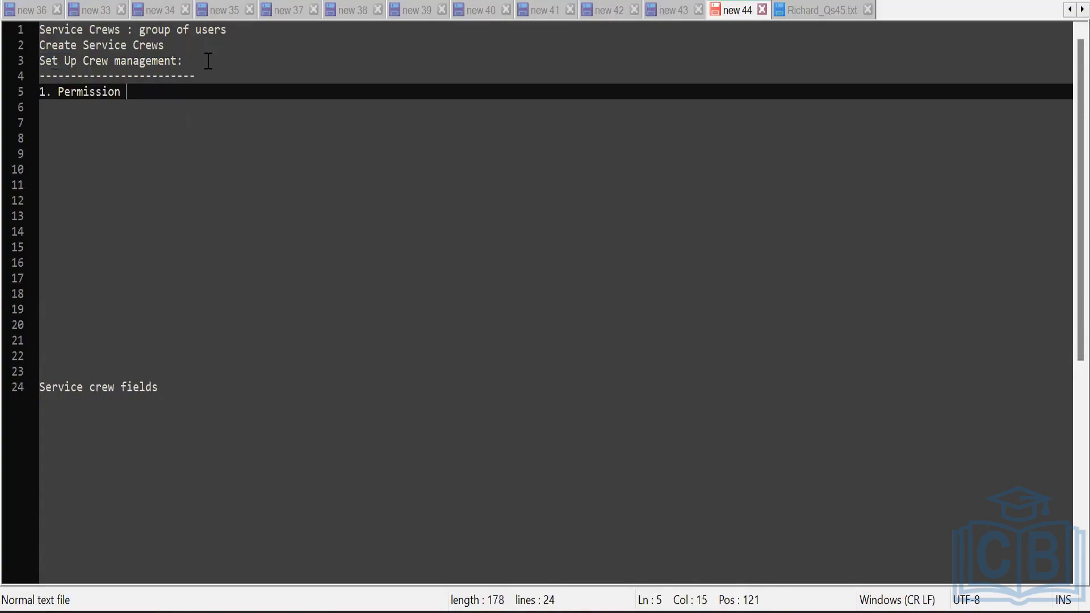
text(: FSL admin, FSL)
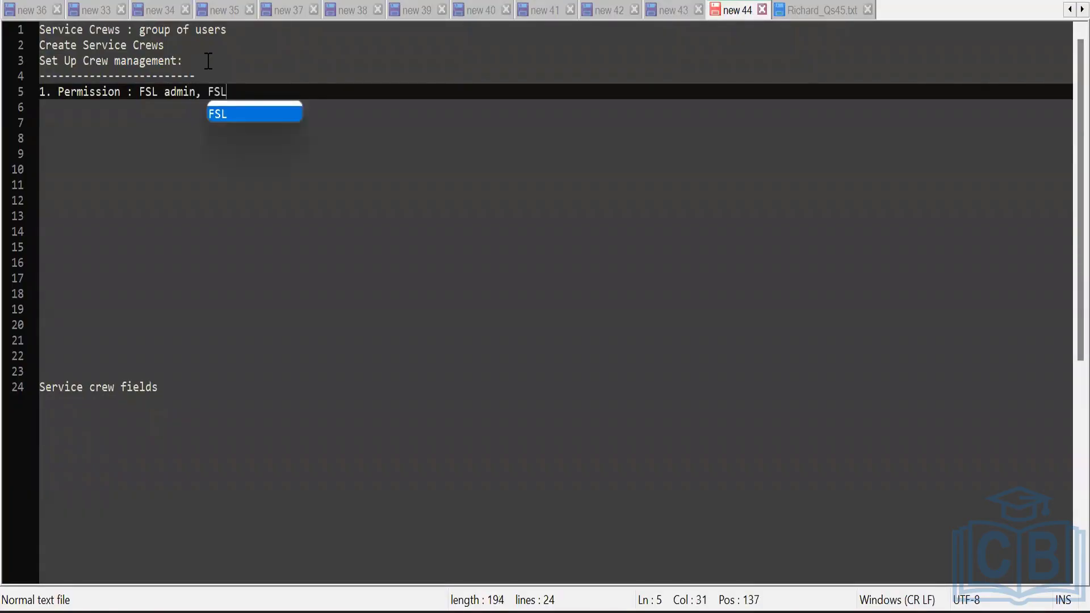
text( dispac)
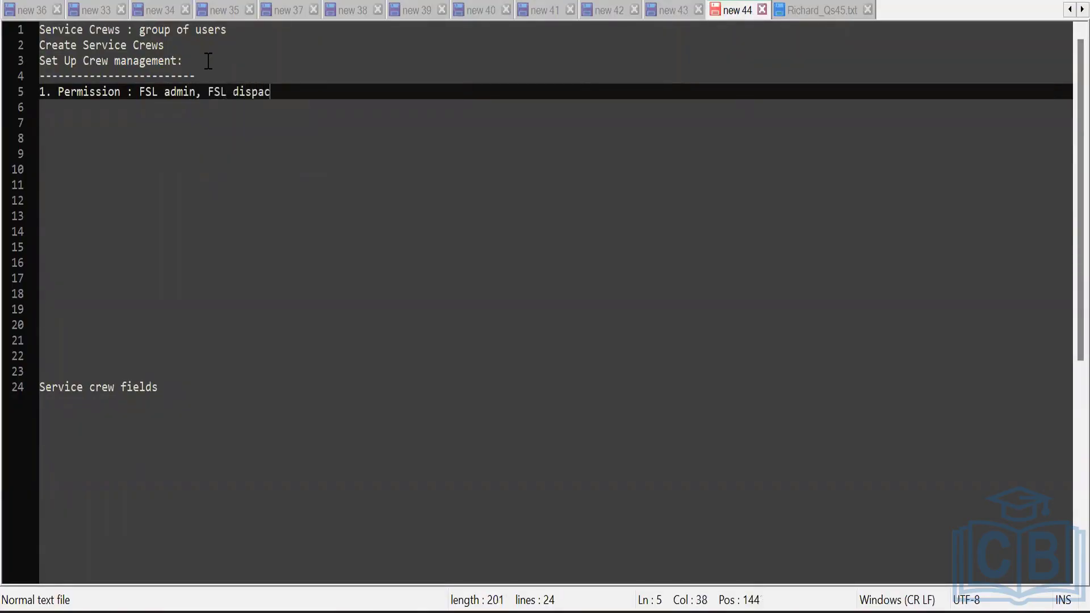
text(h)
key(BackSpace)
key(BackSpace)
text(tcher)
key(Return)
Step: Write the second setup point as "2. Create VF tab , Crew Management"
text(2.)
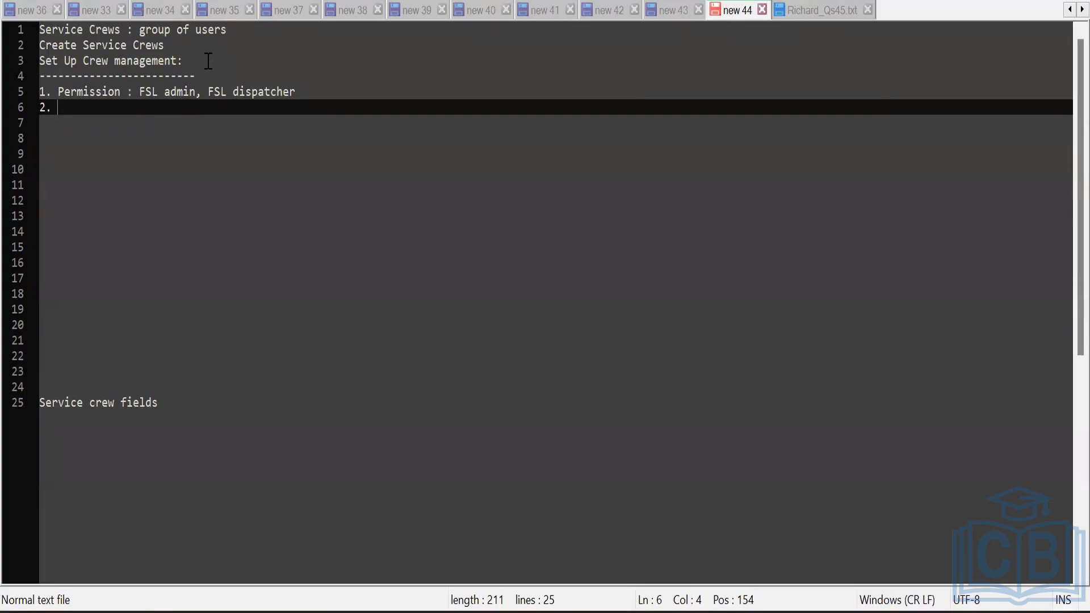
text(Cre)
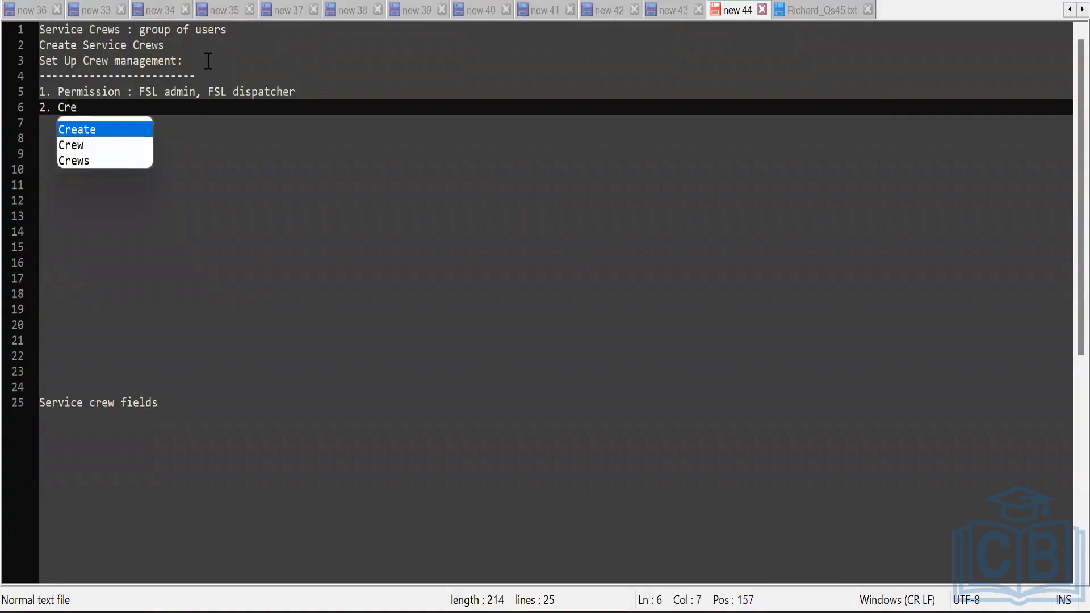
key(Return)
text(VF)
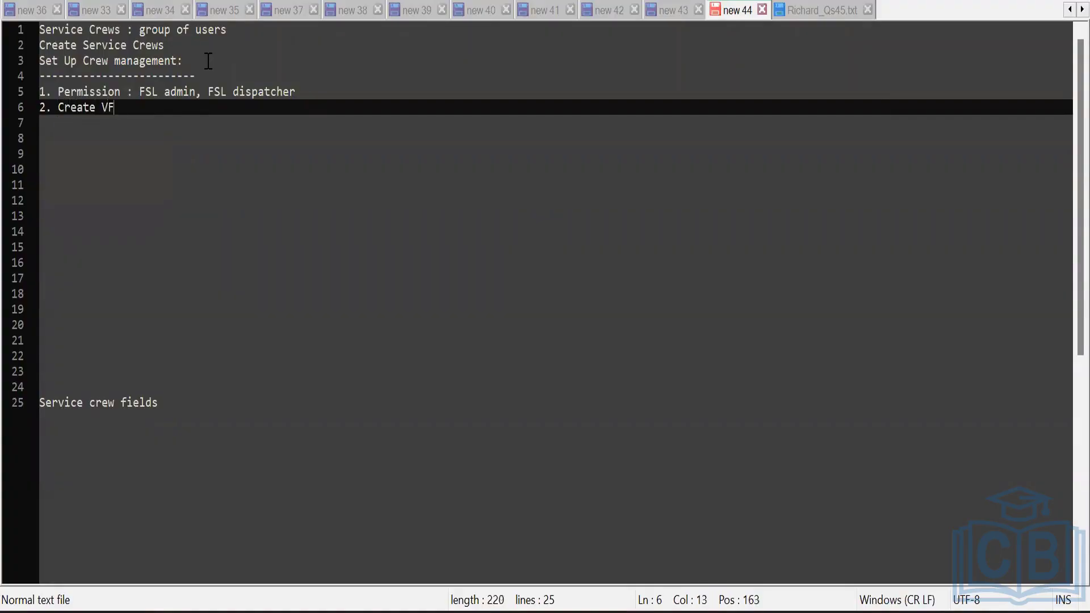
text( tab)
text(,)
text(Crew )
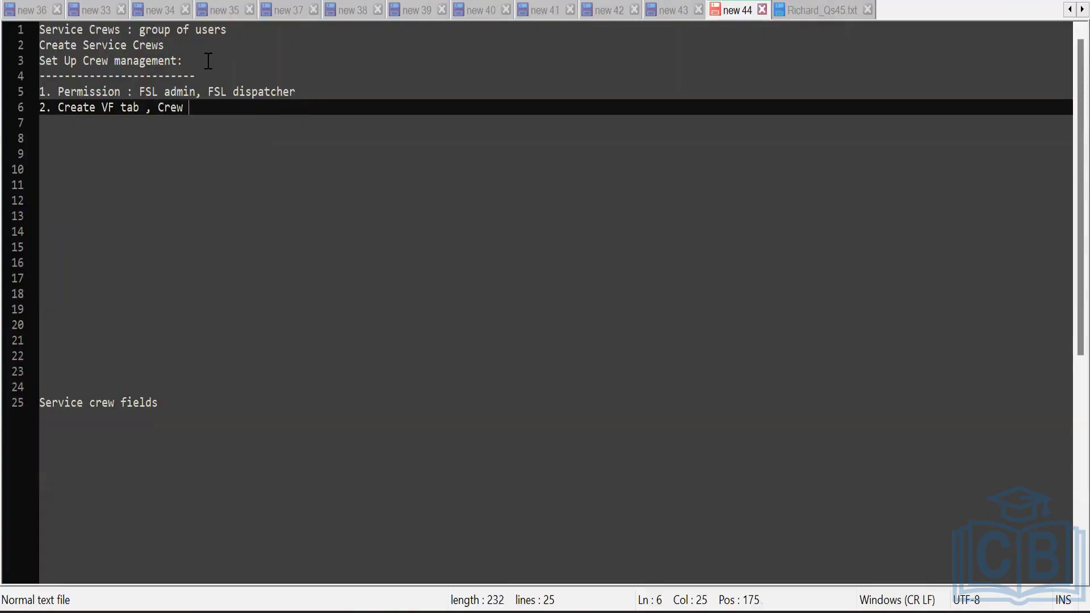
text(Management)
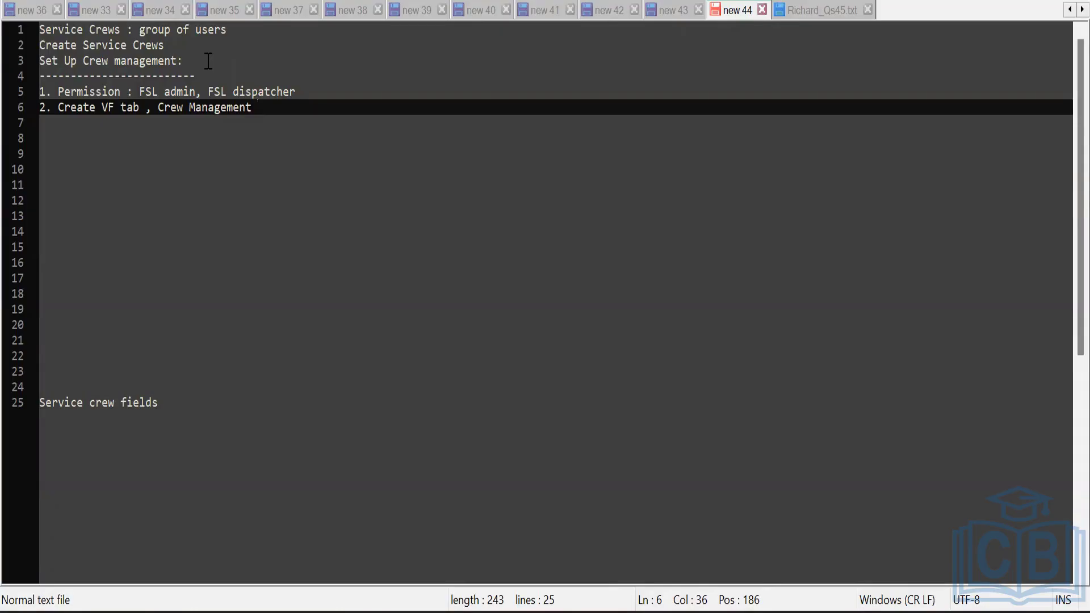
Step: Write the third setup point on a new line as "3. Create Permission set"
key(Return)
text(3.)
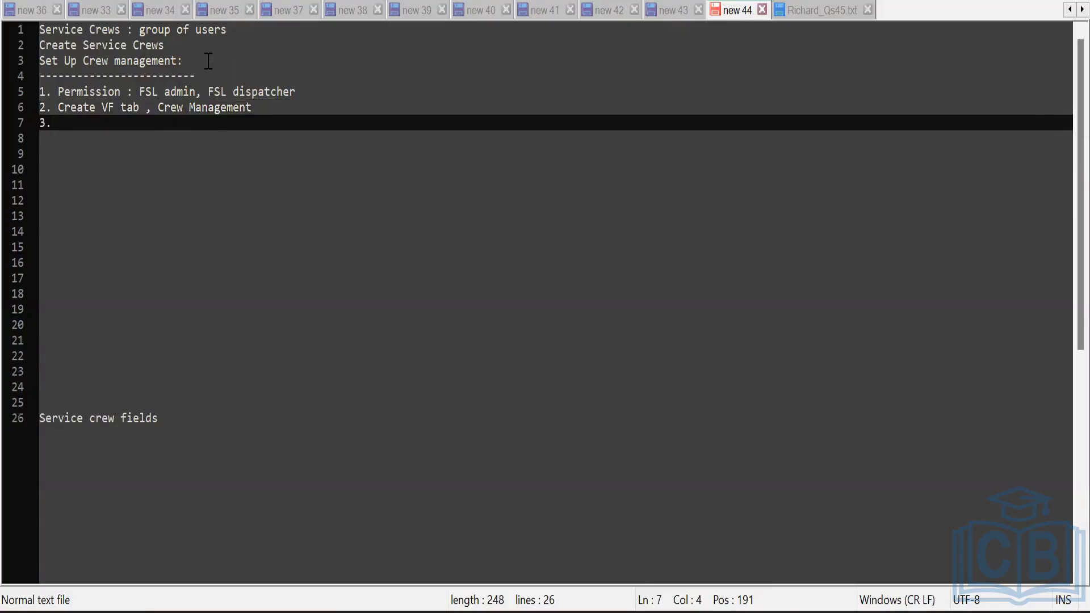
text(Creat)
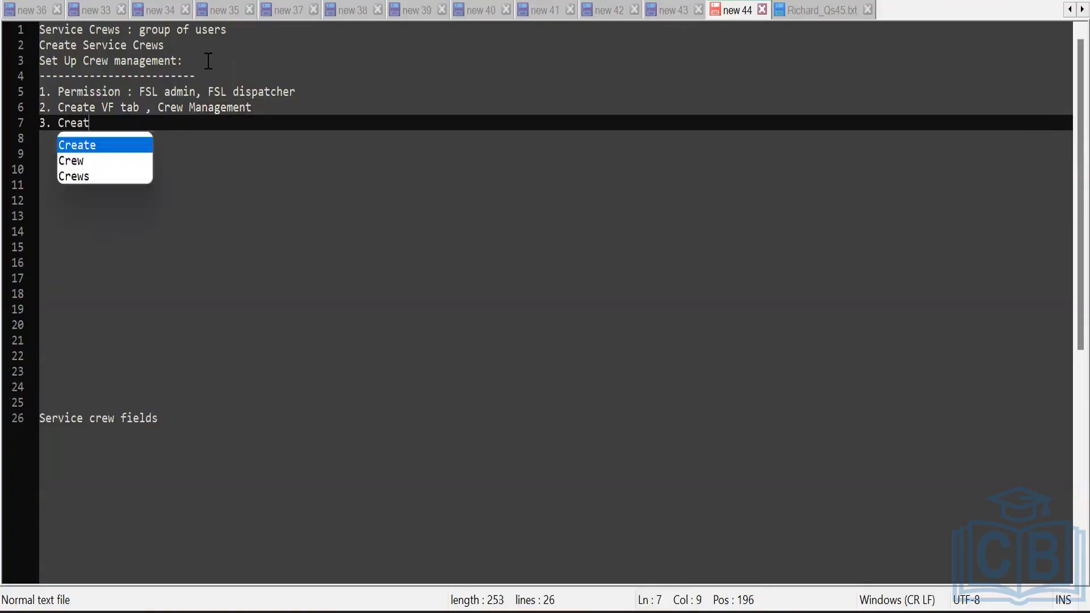
text(e Permi)
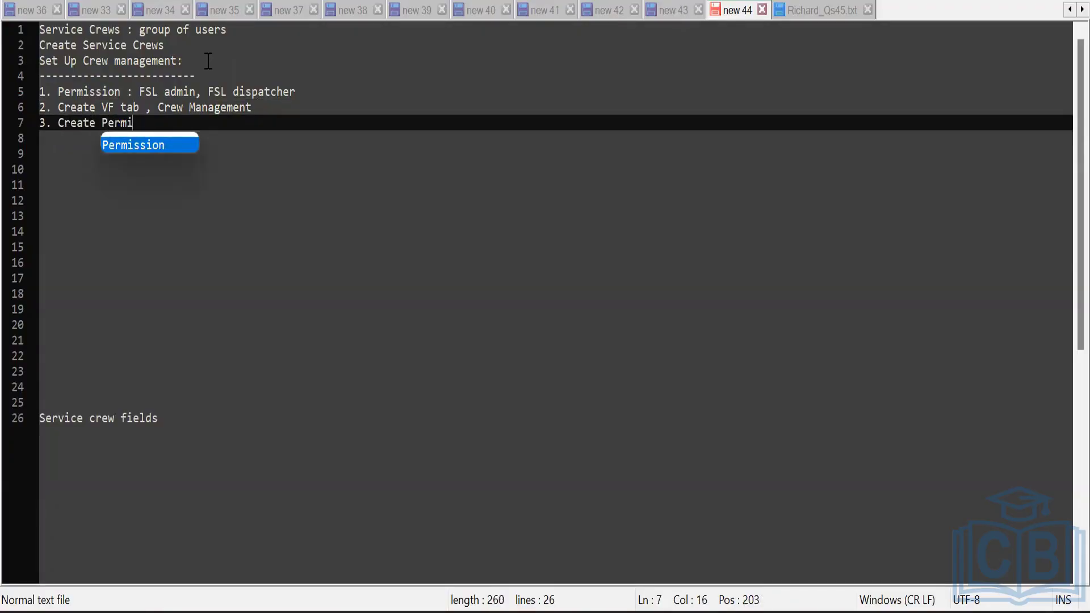
text(ssion set)
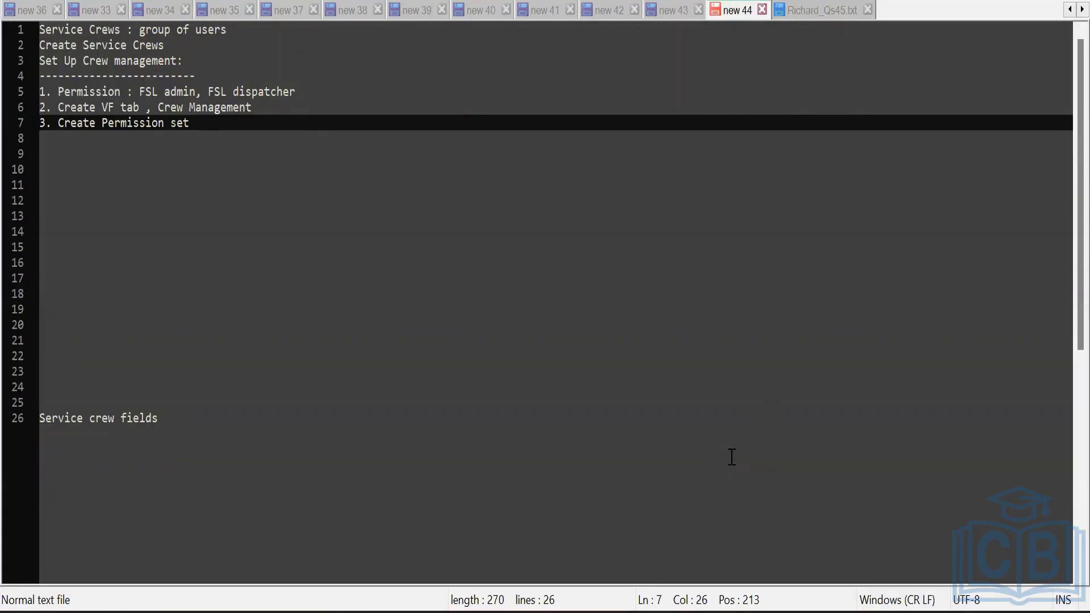
Step: Switch to Salesforce in Chrome and open Setup from the Test Service Crew page
key(alt+Tab)
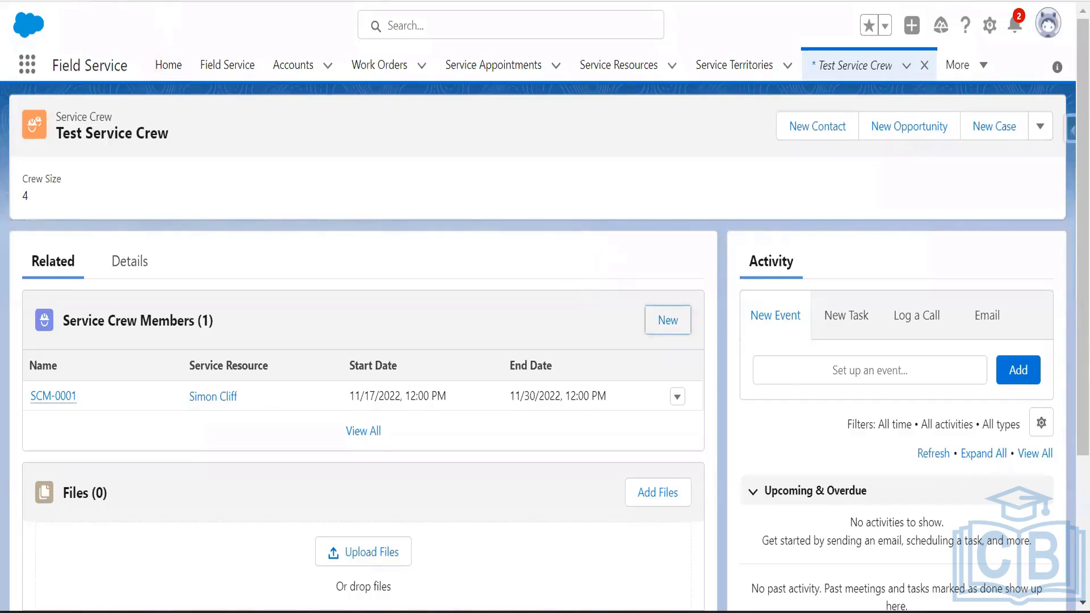
right_click(167, 1)
click(203, 73)
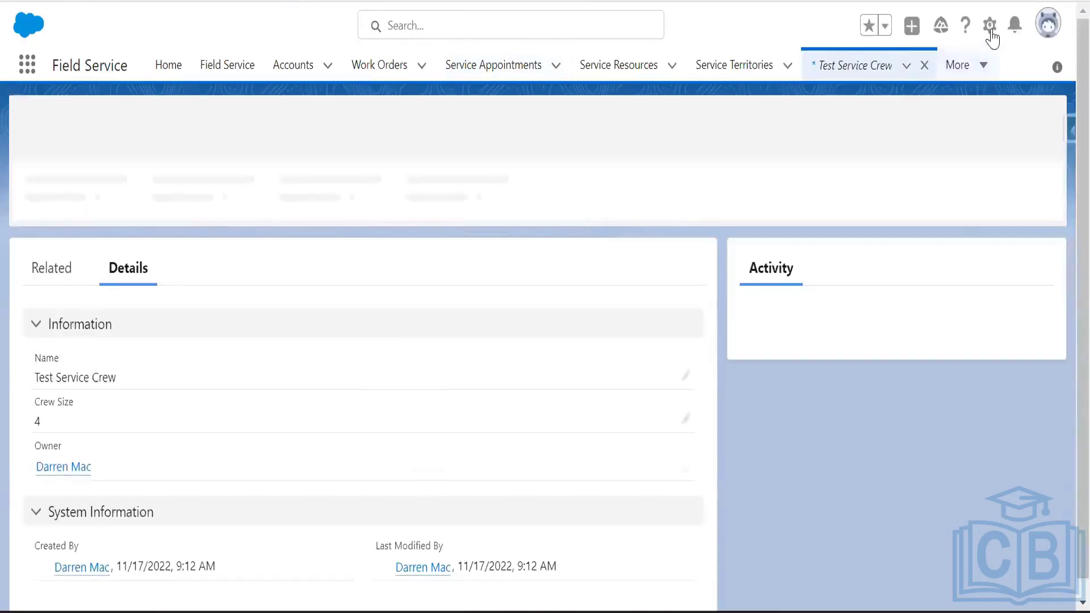
click(989, 26)
click(956, 74)
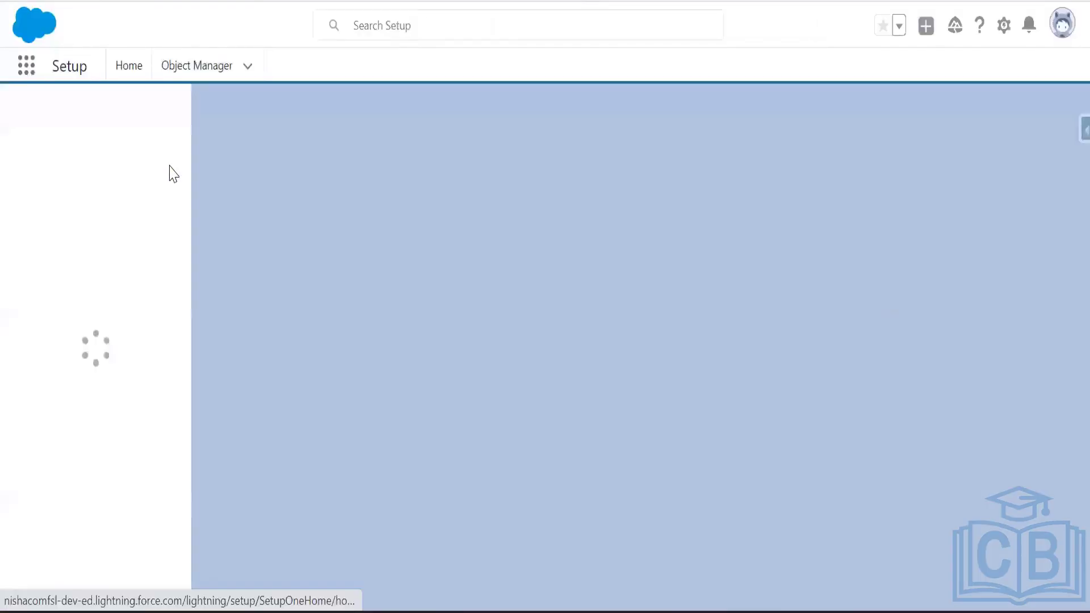
Step: Find the Users page in Setup by searching for "user" and open the record of the active user with the FSL Administrator profile
click(64, 124)
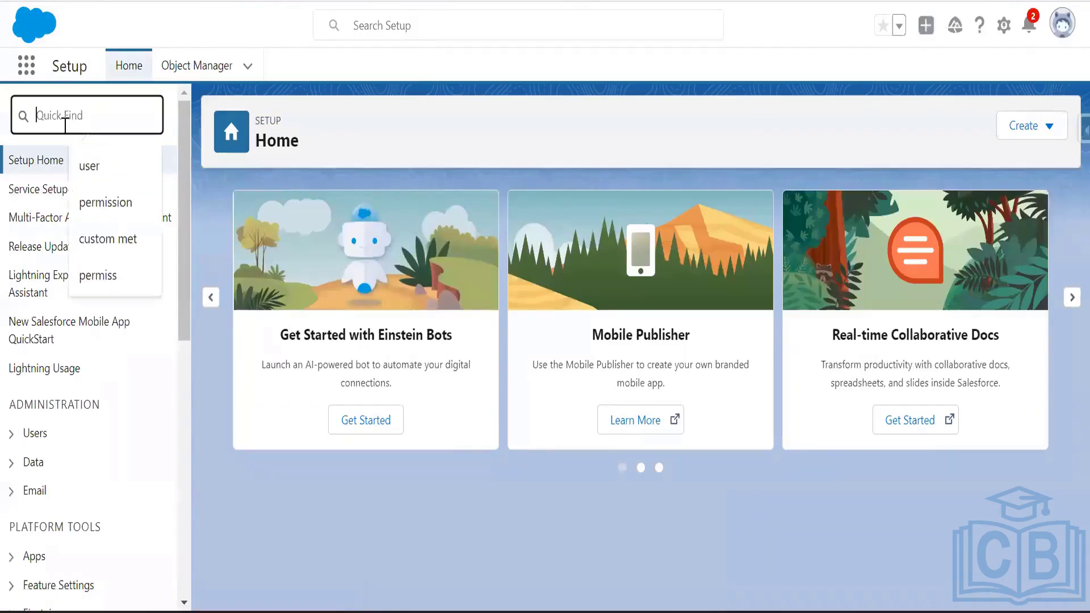
click(91, 169)
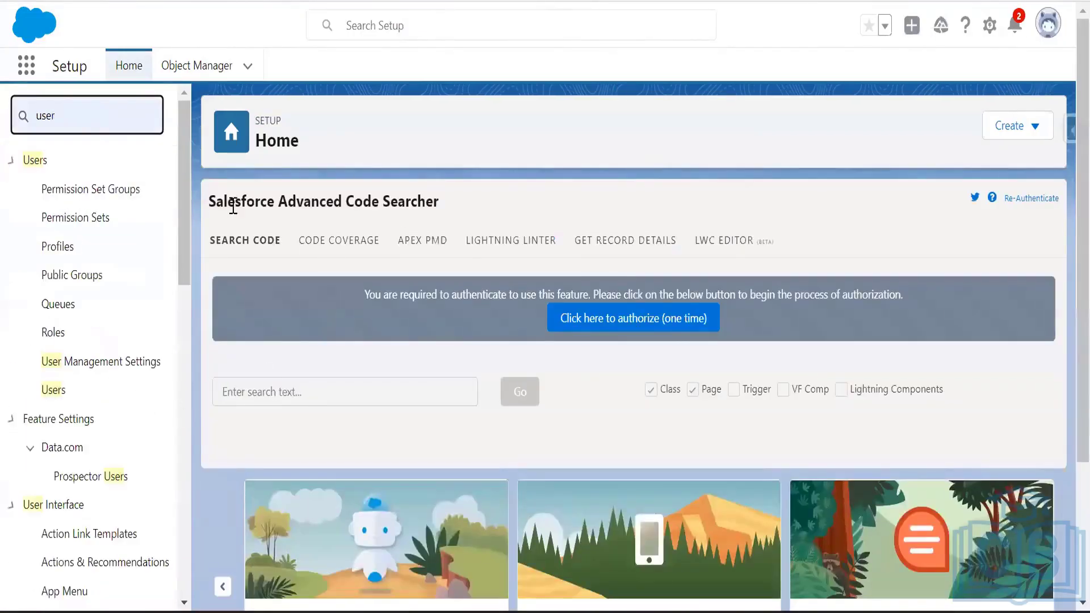
click(53, 391)
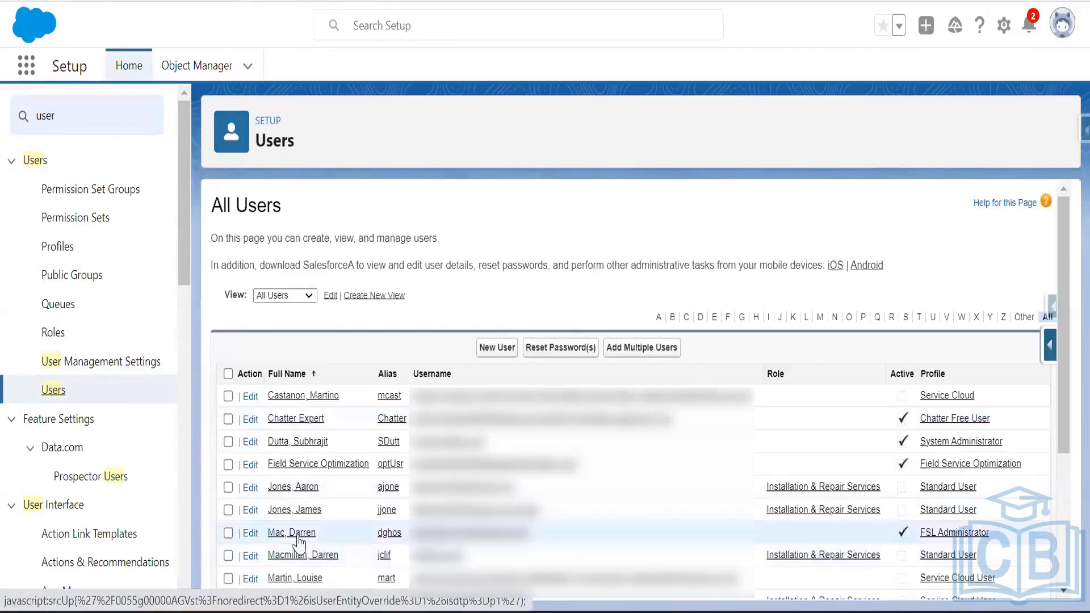
click(455, 364)
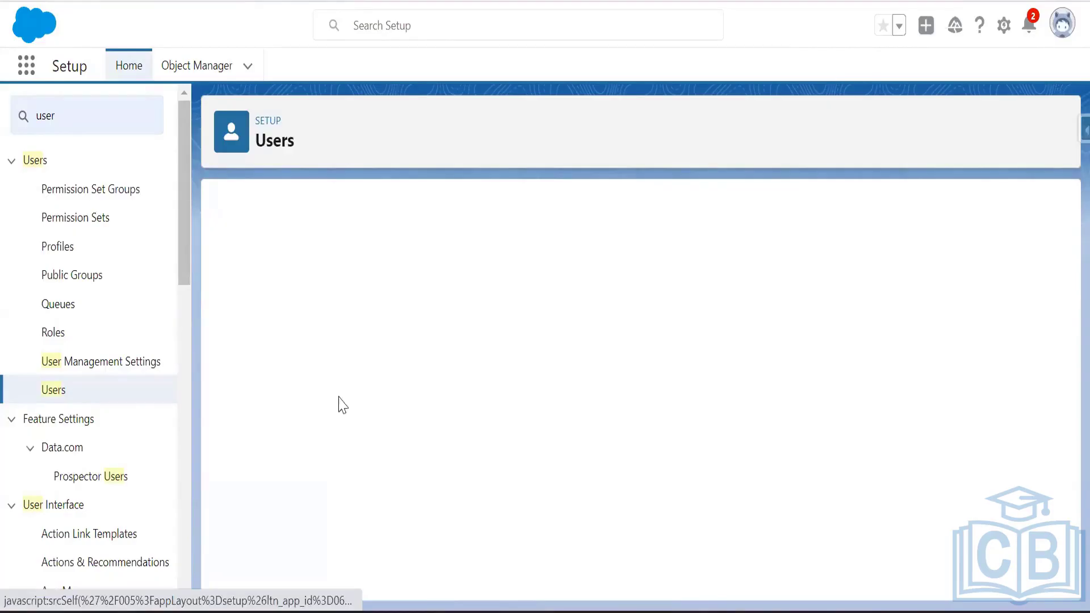
Step: Check the logged-in account and examine the user's permission set assignments, highlighting Field Service Admin Permissions and Field Service Dispatcher Permissions
click(1062, 25)
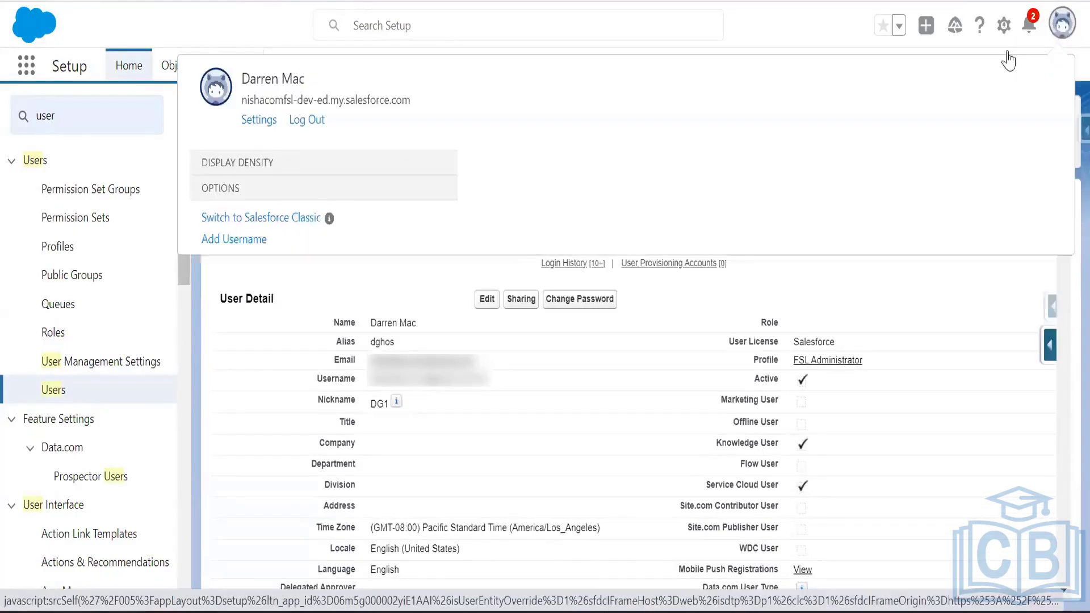
click(253, 34)
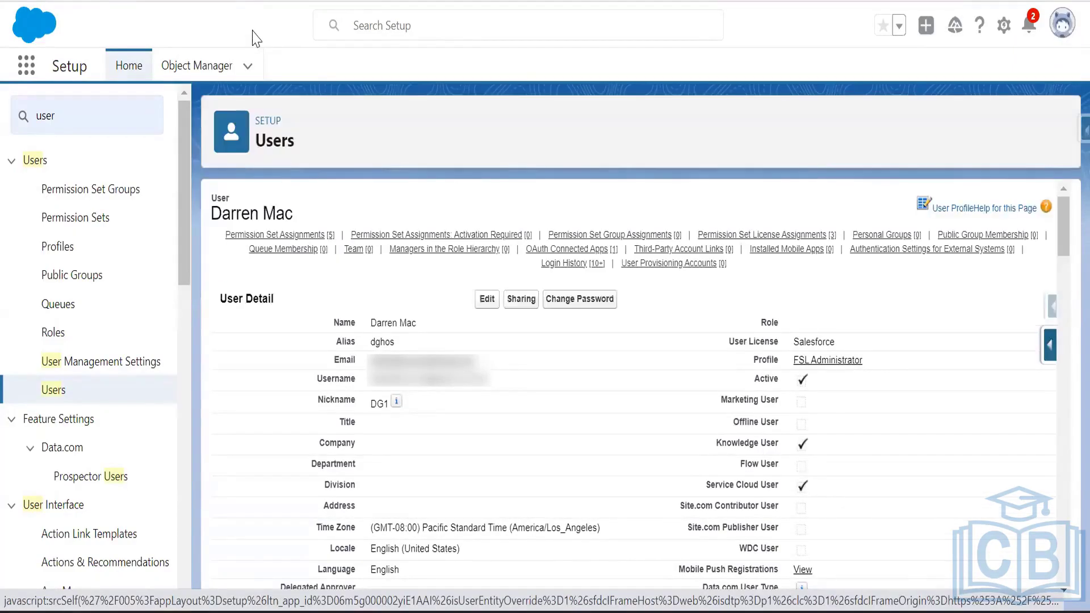
click(295, 238)
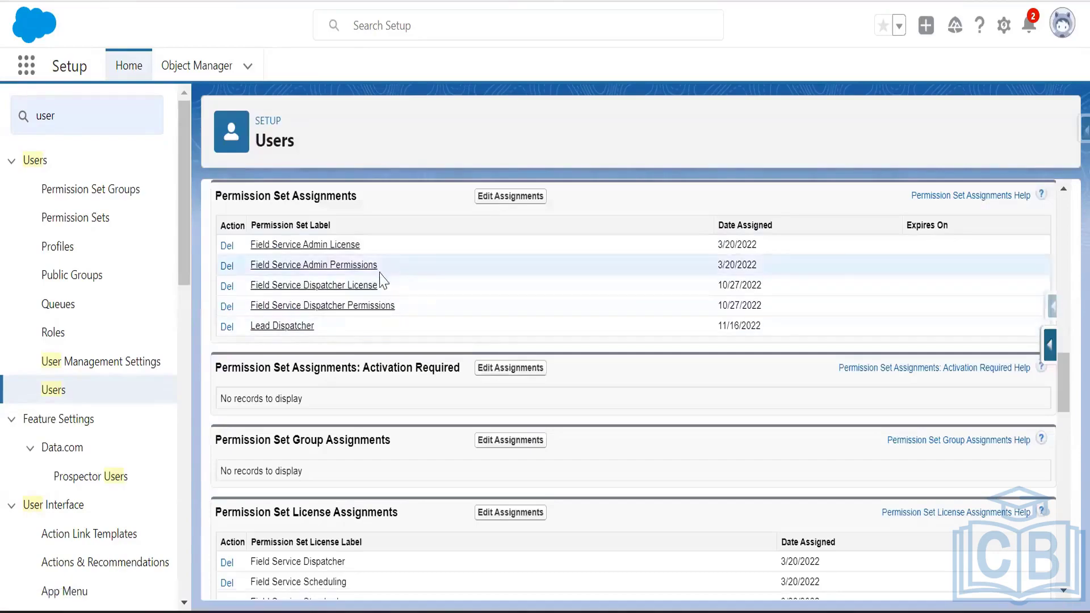
drag(379, 266, 252, 267)
drag(396, 305, 251, 307)
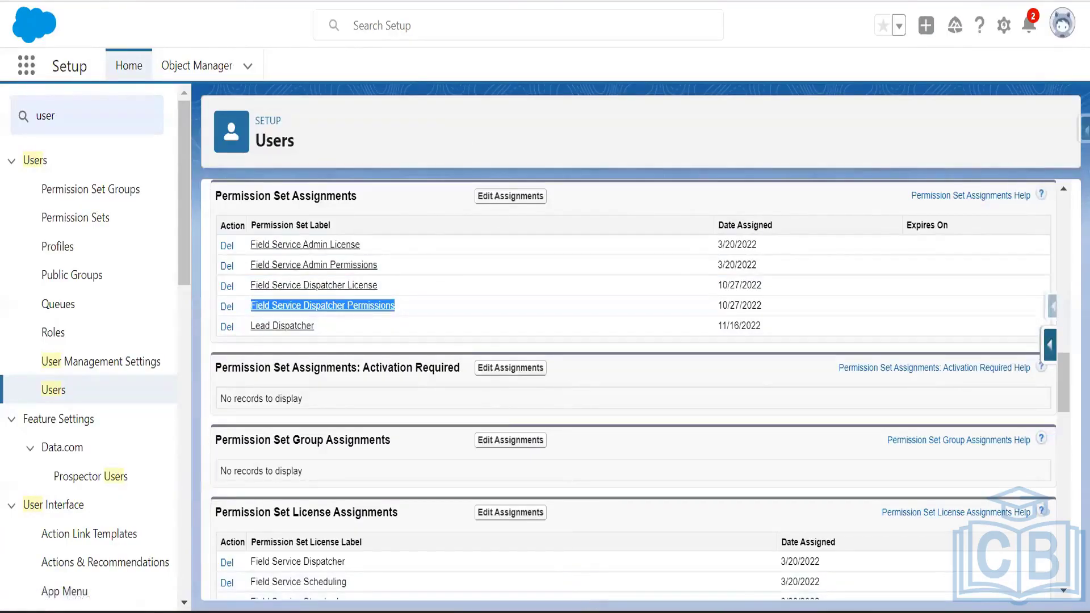
Step: Switch to Notepad++, place the cursor at the end of the Permission line, and return to Salesforce in Chrome
key(alt+Tab)
click(323, 93)
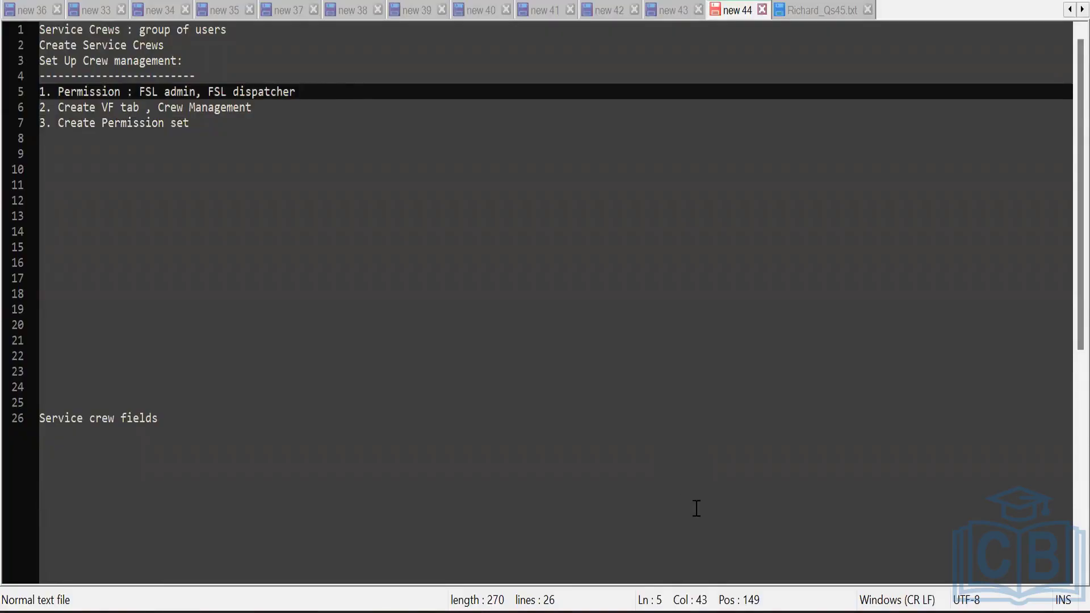
click(713, 599)
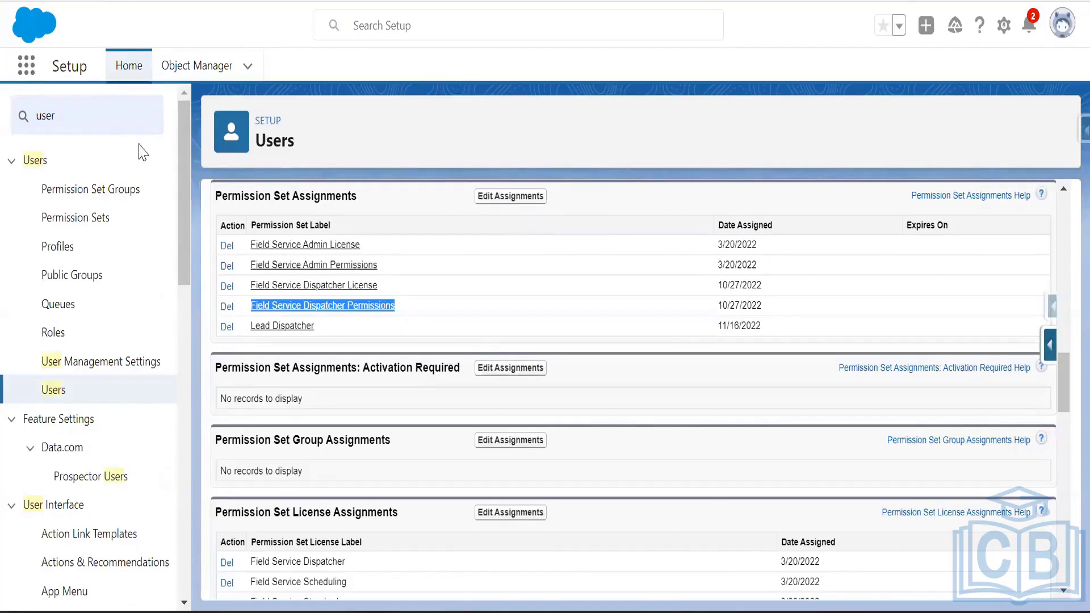
Step: Find the Tabs page in Setup by searching for "tabs" and show its Visualforce Tabs section
click(79, 121)
key(BackSpace)
key(BackSpace)
key(BackSpace)
key(BackSpace)
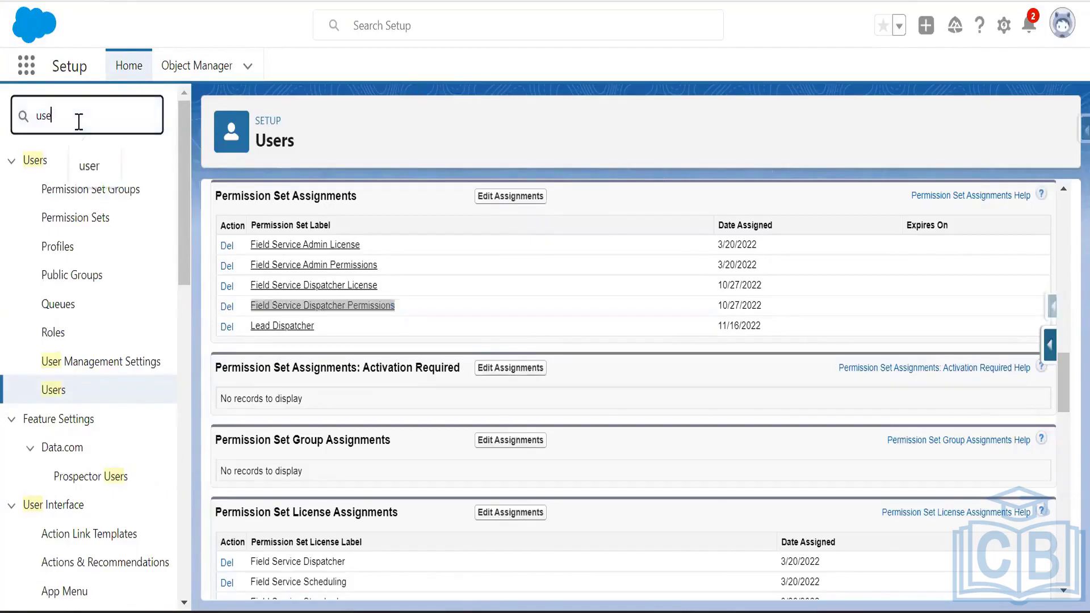
text(ta)
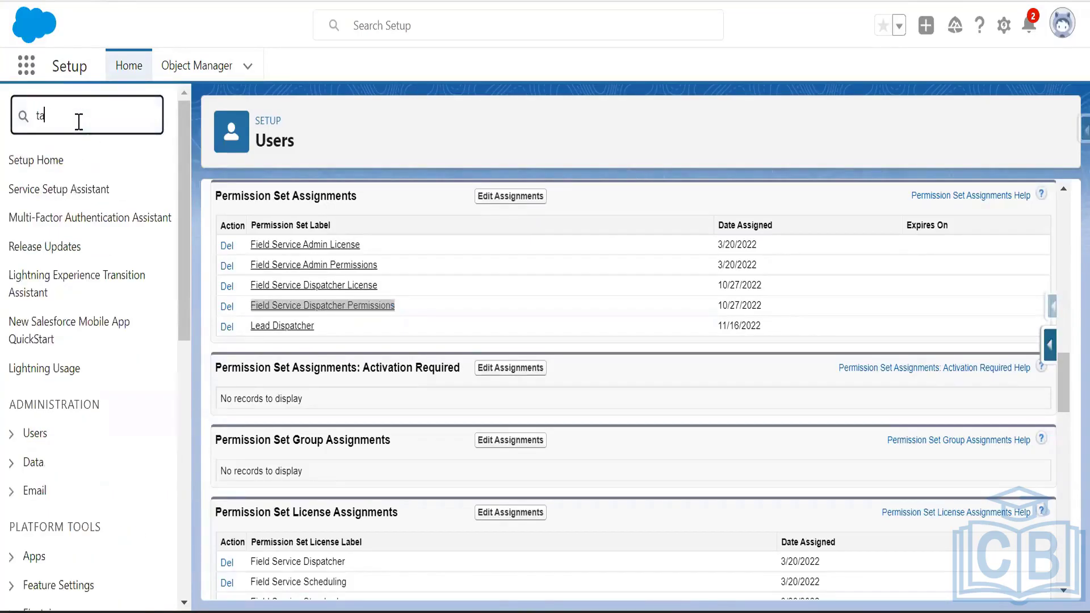
text(bs)
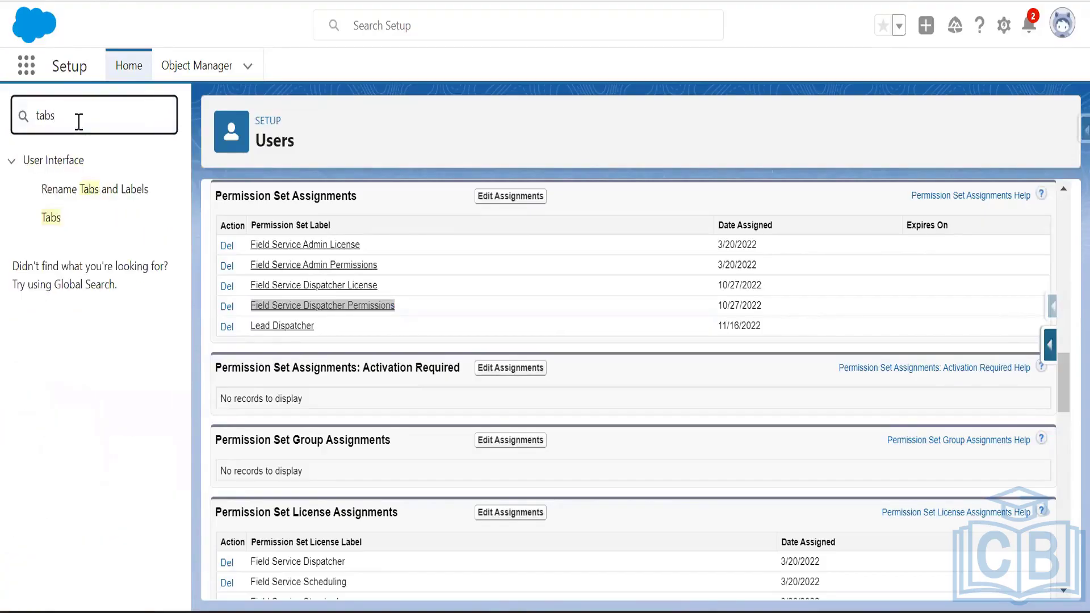
click(52, 222)
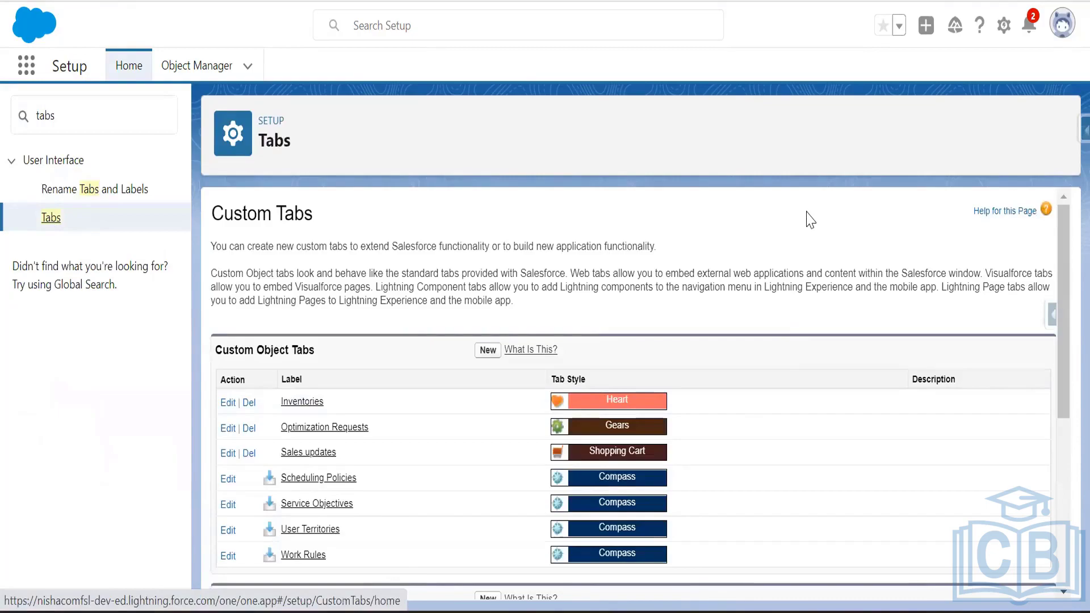
scroll(528, 453, down, 5)
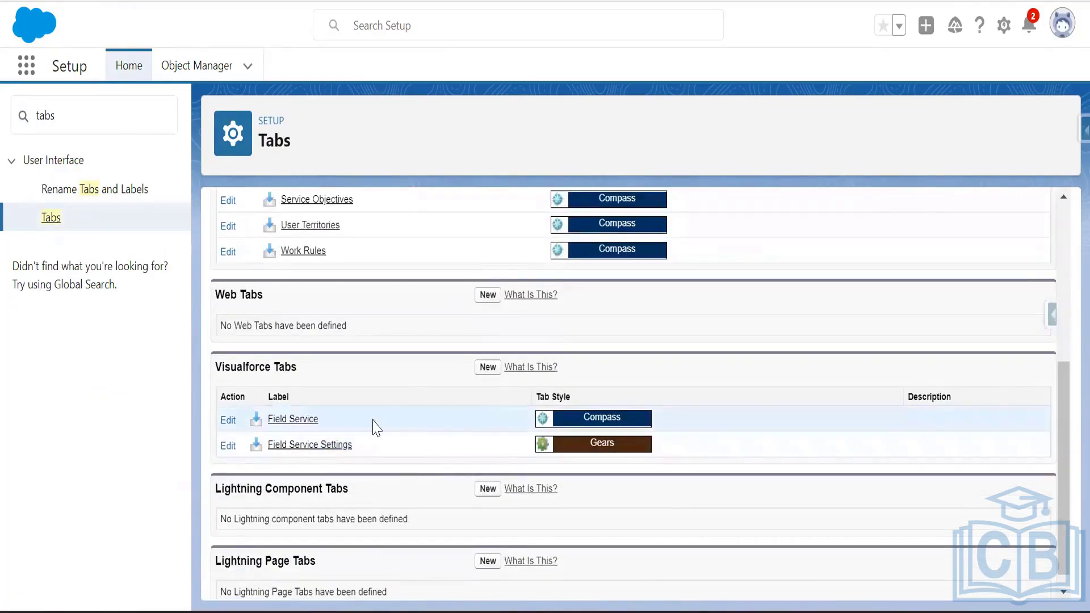
Step: Start a new Visualforce tab and choose CrewManagement [FSL__CrewManagement] as its Visualforce page
click(483, 372)
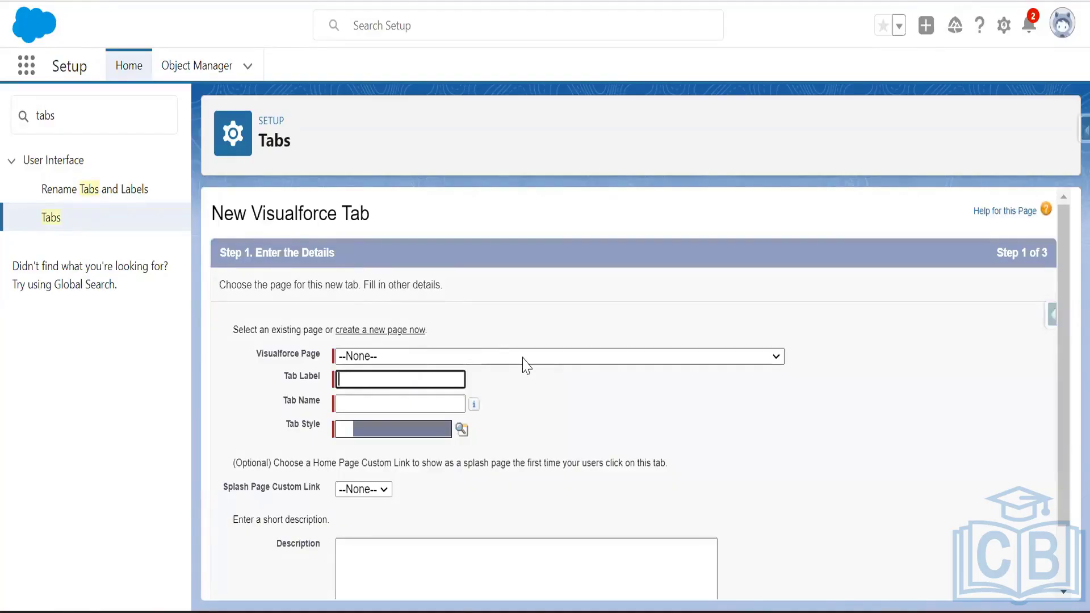
click(527, 358)
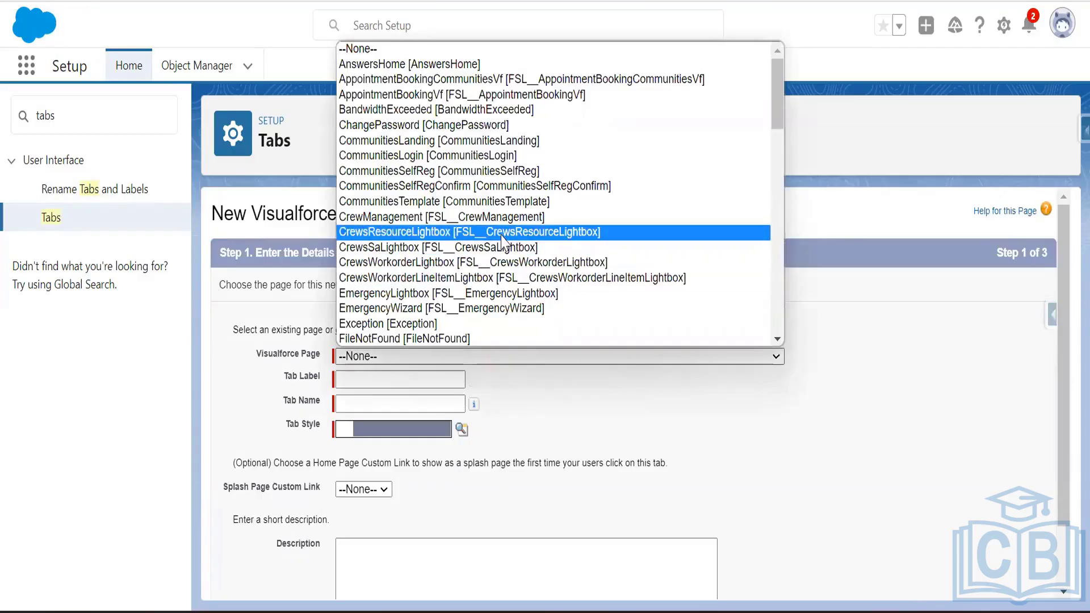
click(778, 340)
click(778, 341)
click(777, 341)
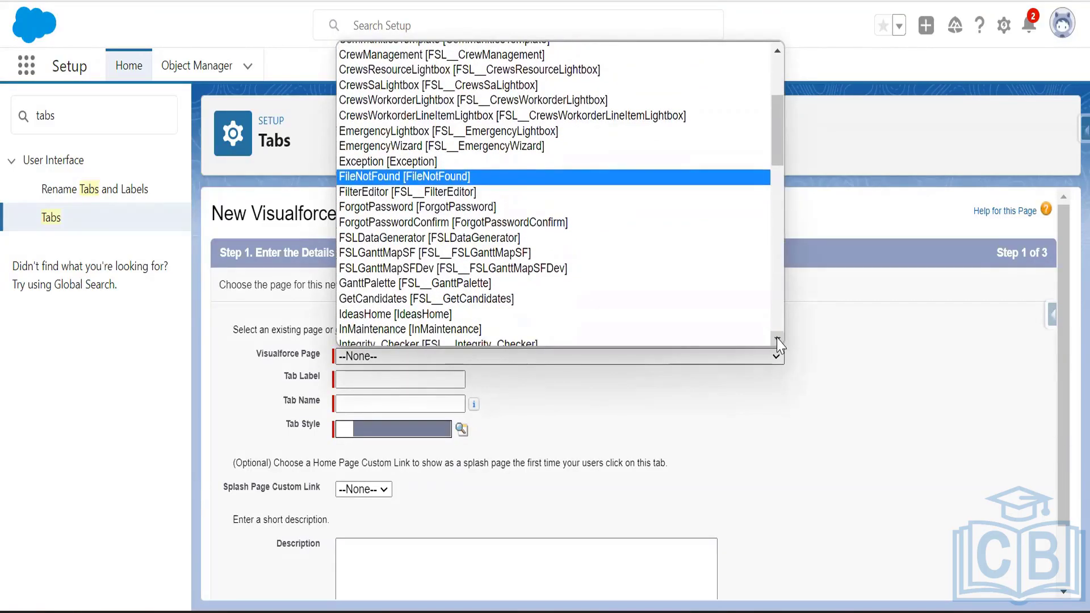
scroll(778, 343, down, 8)
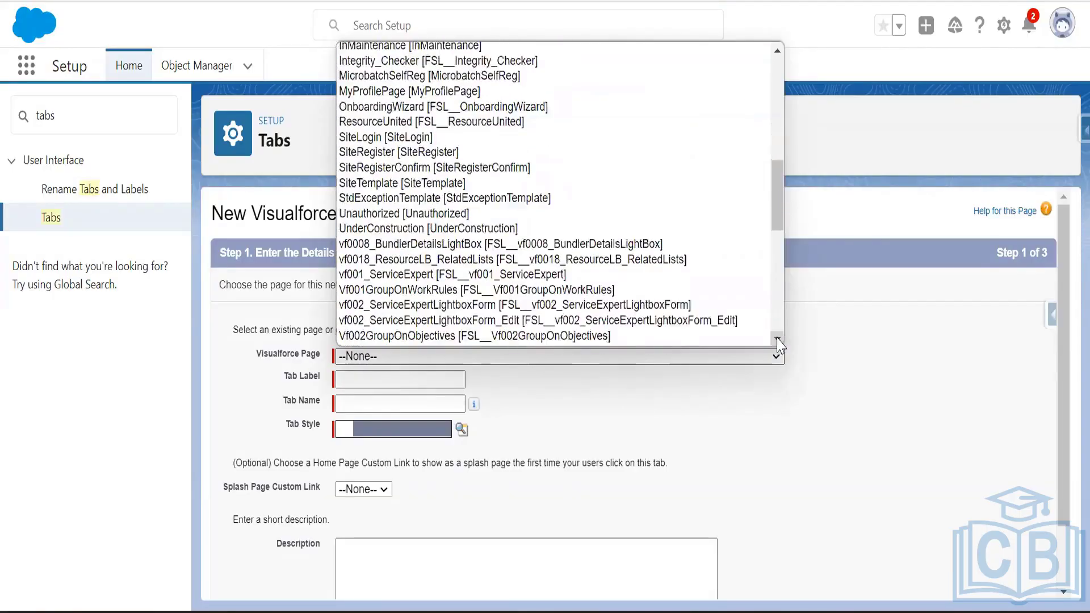
scroll(779, 345, down, 8)
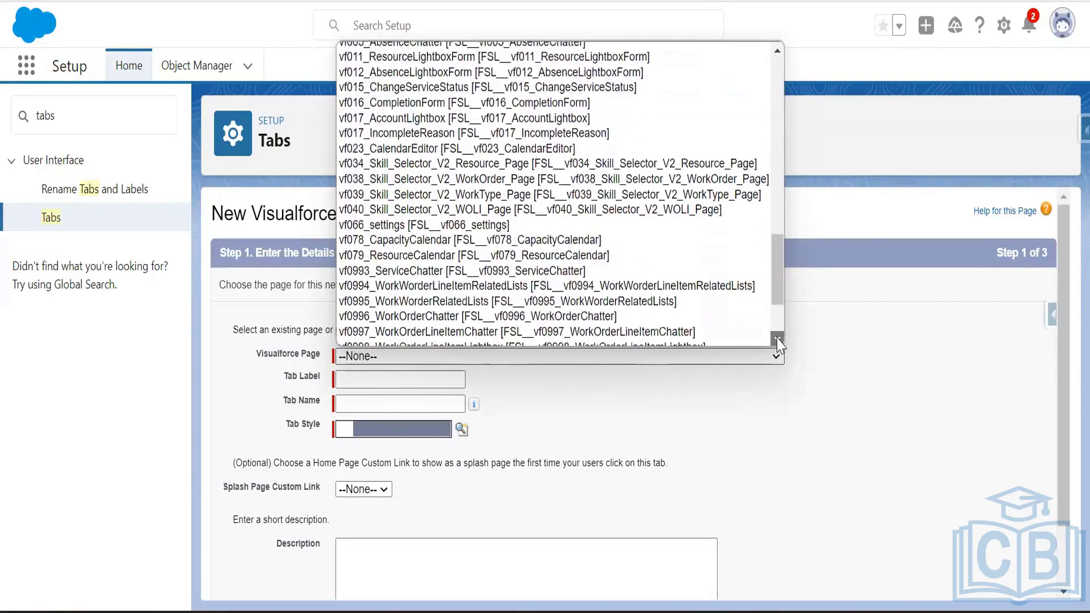
drag(778, 277, 777, 82)
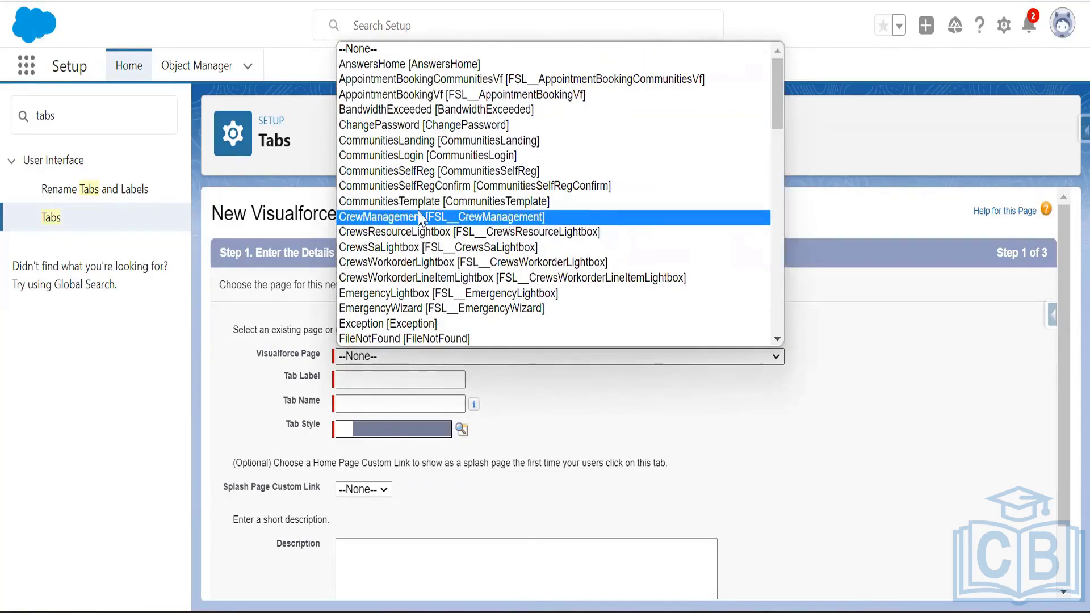
click(382, 218)
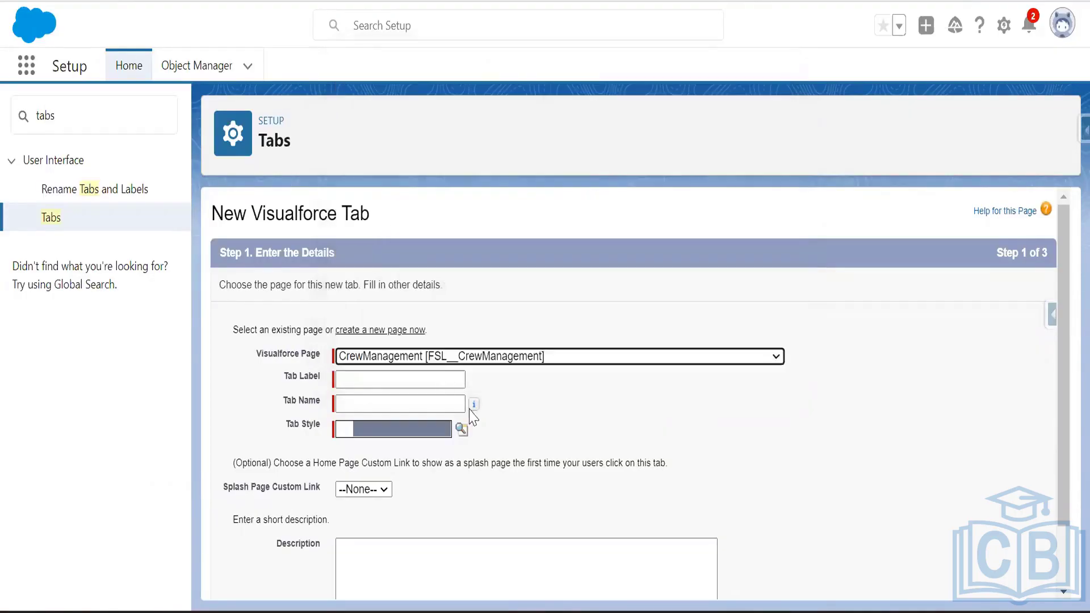
Step: Review the available Visualforce pages once more and reselect CrewManagement [FSL__CrewManagement]
click(720, 357)
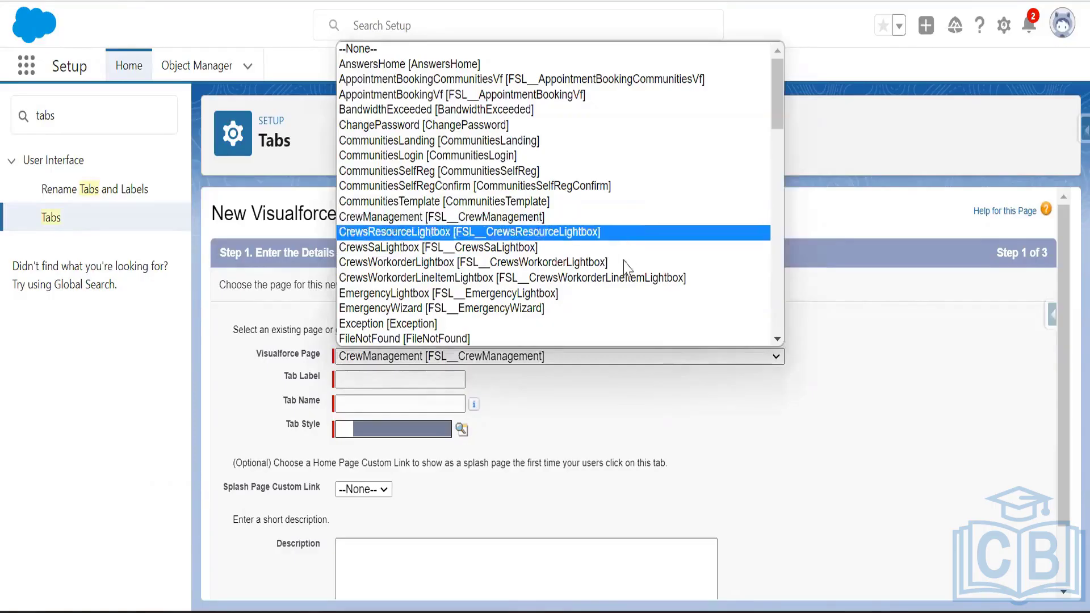
scroll(619, 286, down, 3)
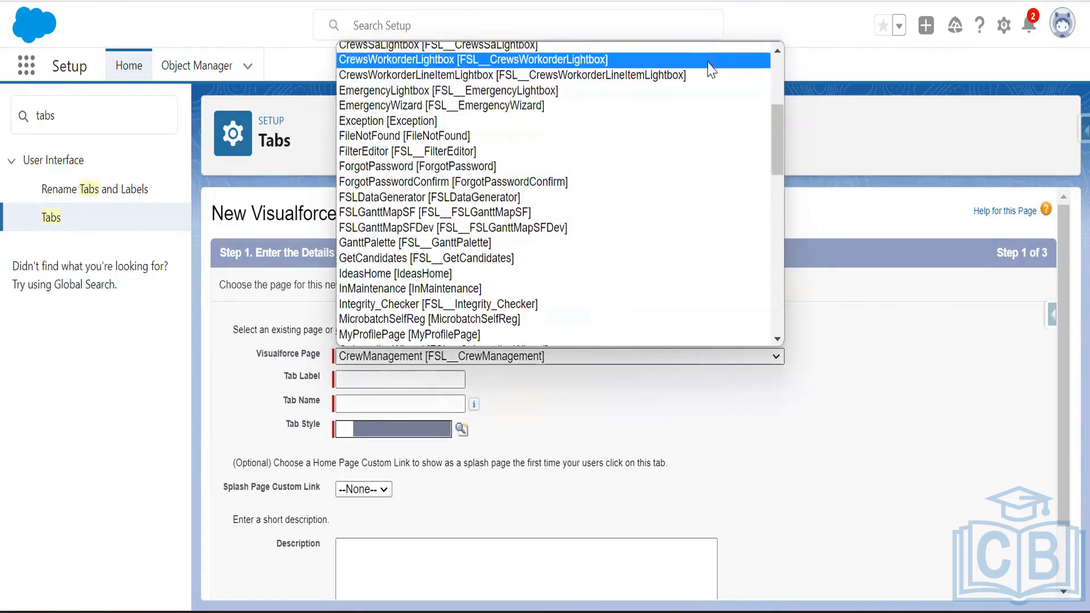
click(777, 51)
click(777, 53)
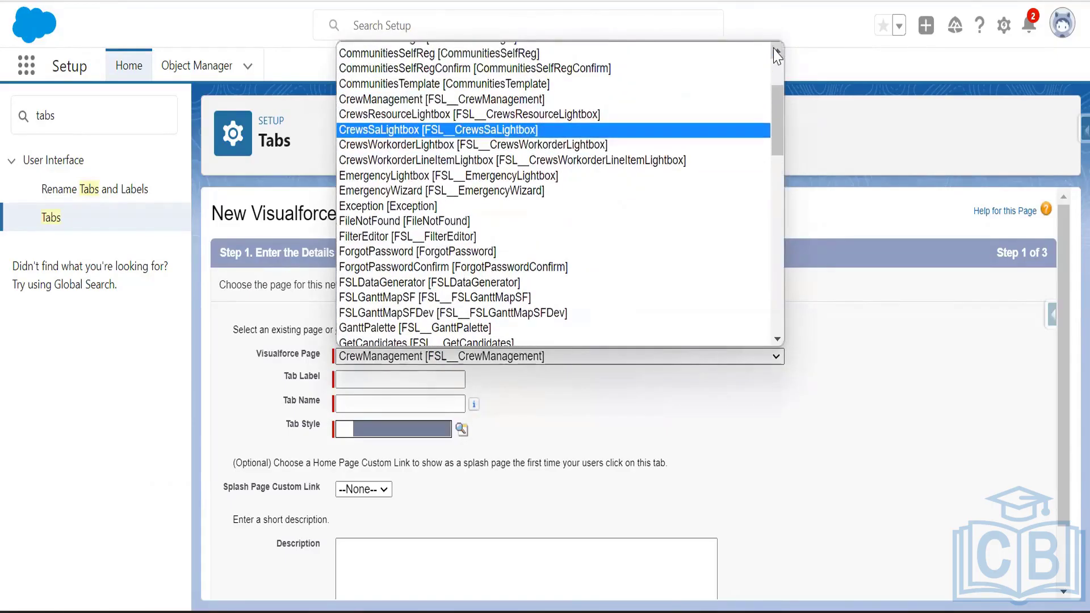
click(777, 52)
click(777, 52)
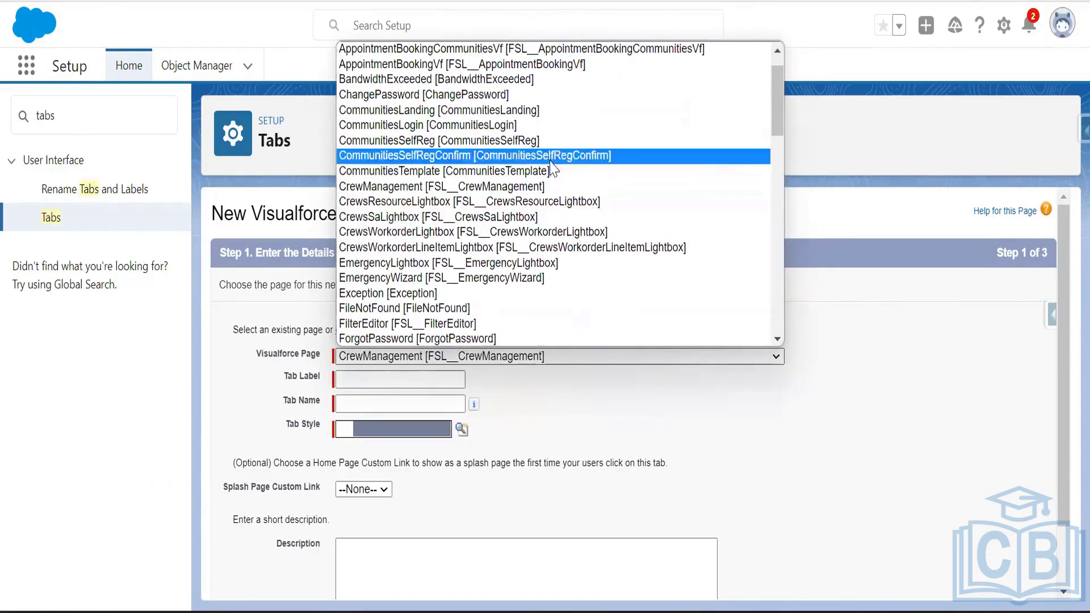
click(525, 187)
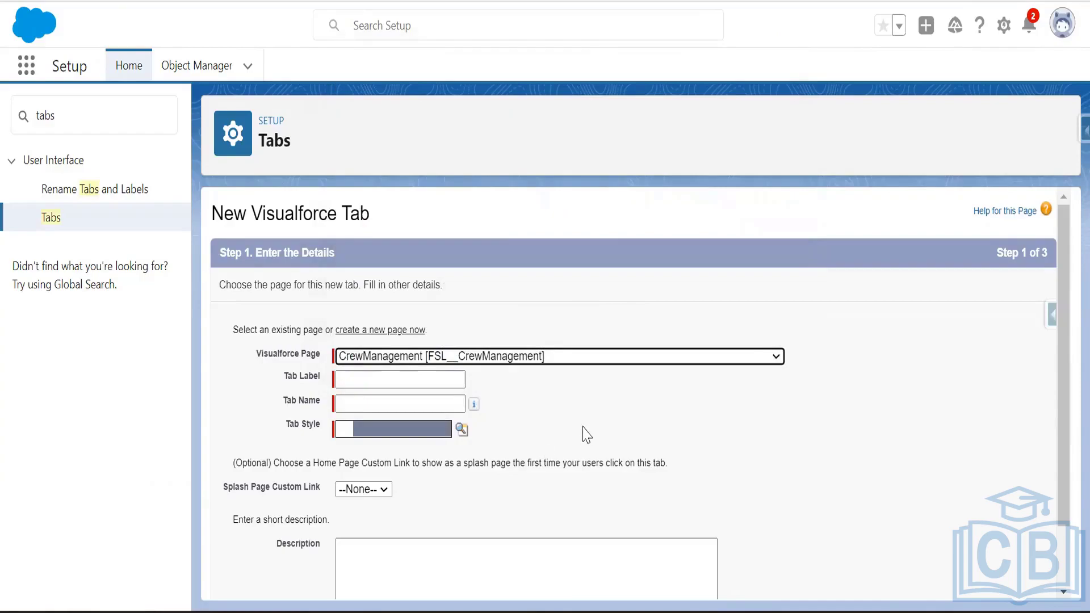
Step: Label the tab Crew Management with the name Crew_Management, give it the Airplane style, and continue to the profile settings
click(442, 383)
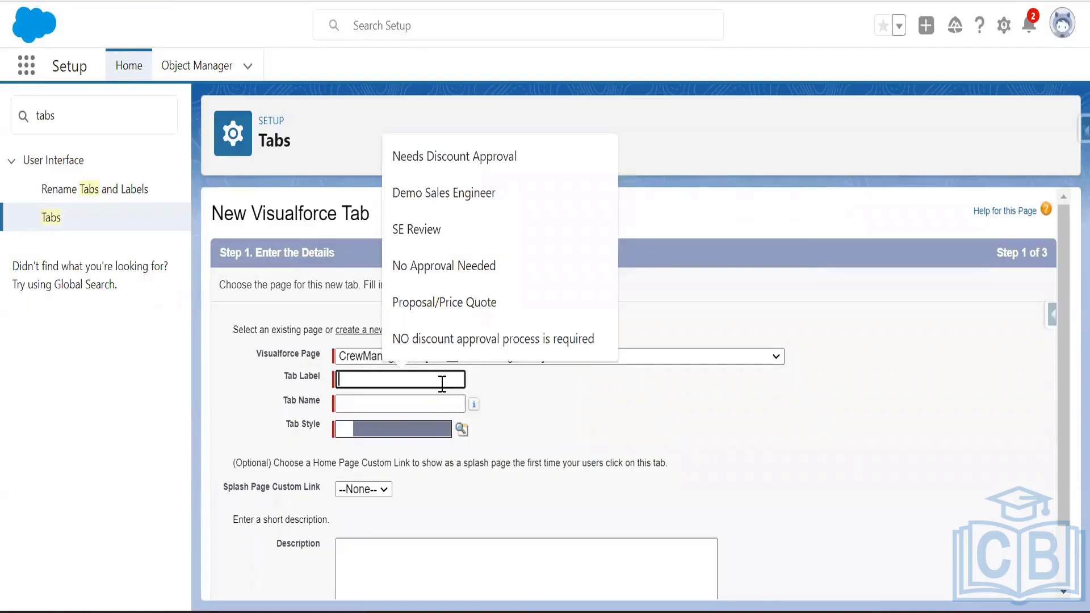
text(Crew Management)
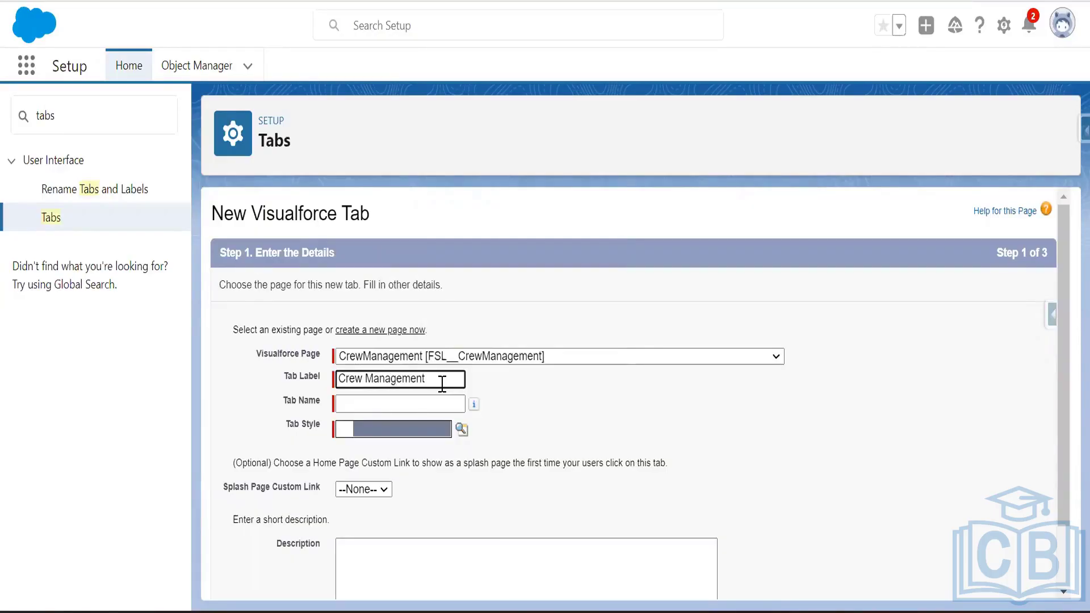
click(441, 405)
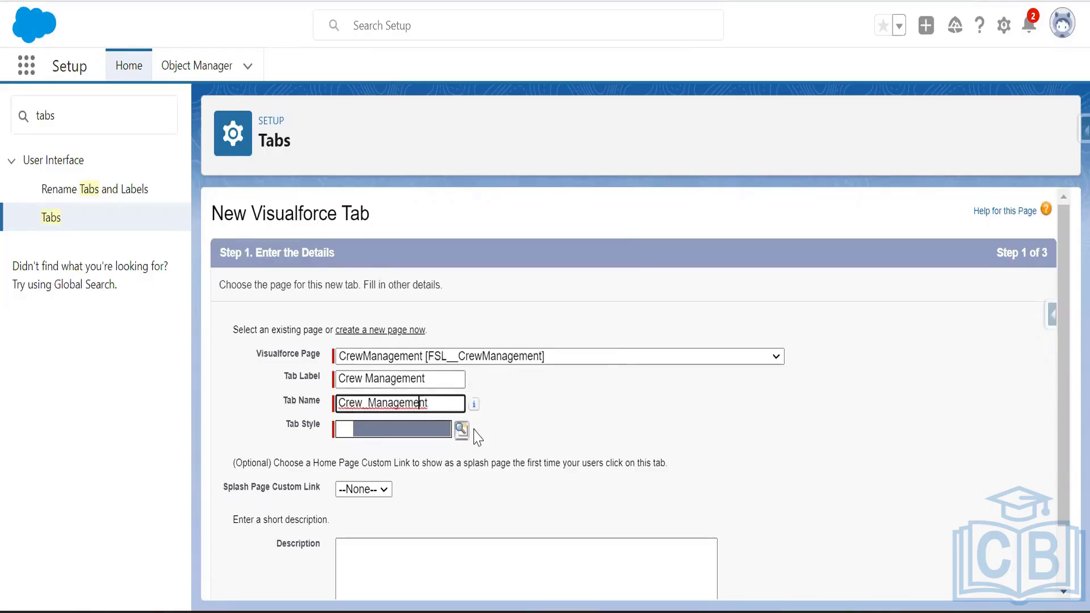
click(461, 429)
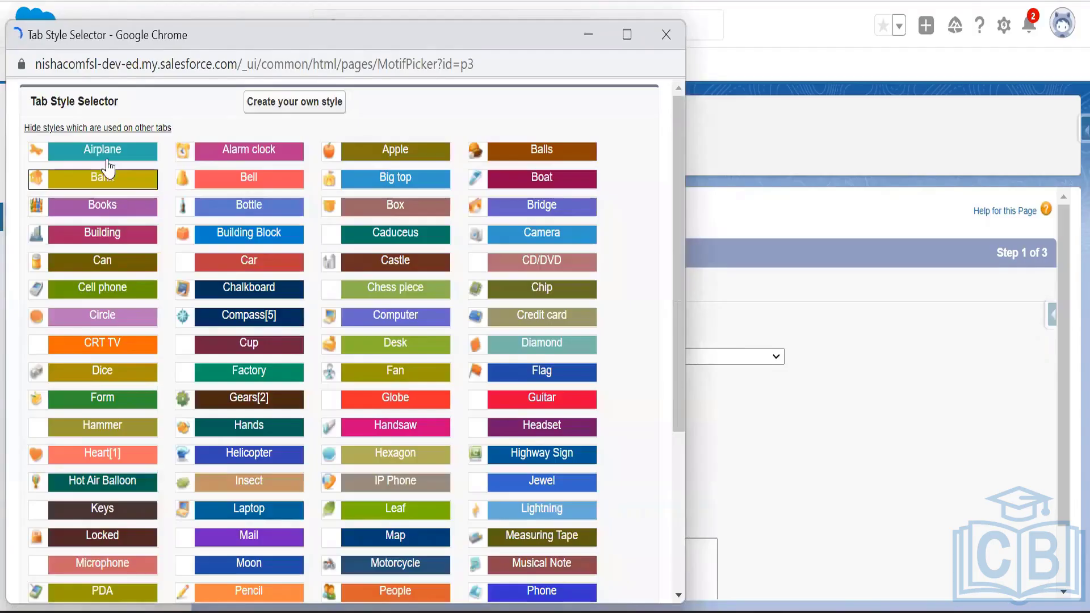
click(108, 163)
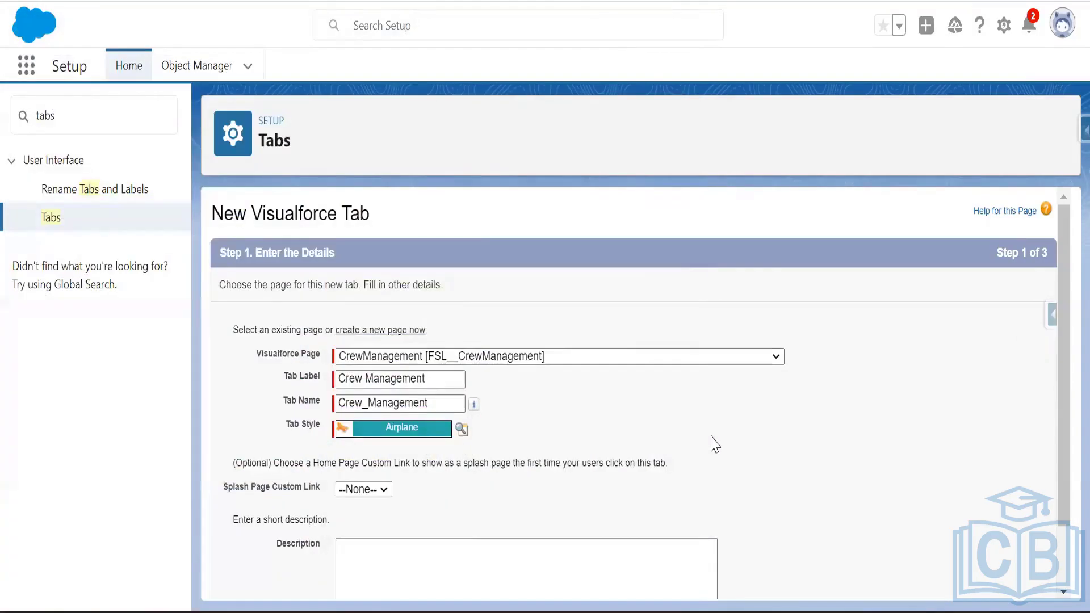
scroll(642, 460, down, 2)
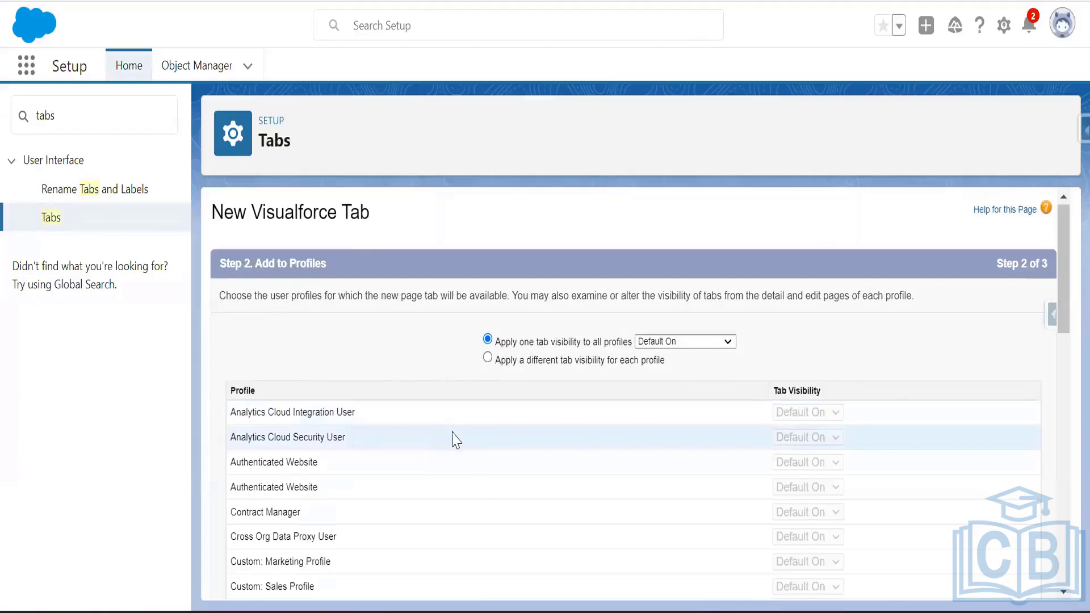
Step: Keep tab visibility at Default On for all profiles, save the tab, and check it in the Visualforce Tabs list
scroll(645, 448, down, 10)
scroll(652, 448, up, 10)
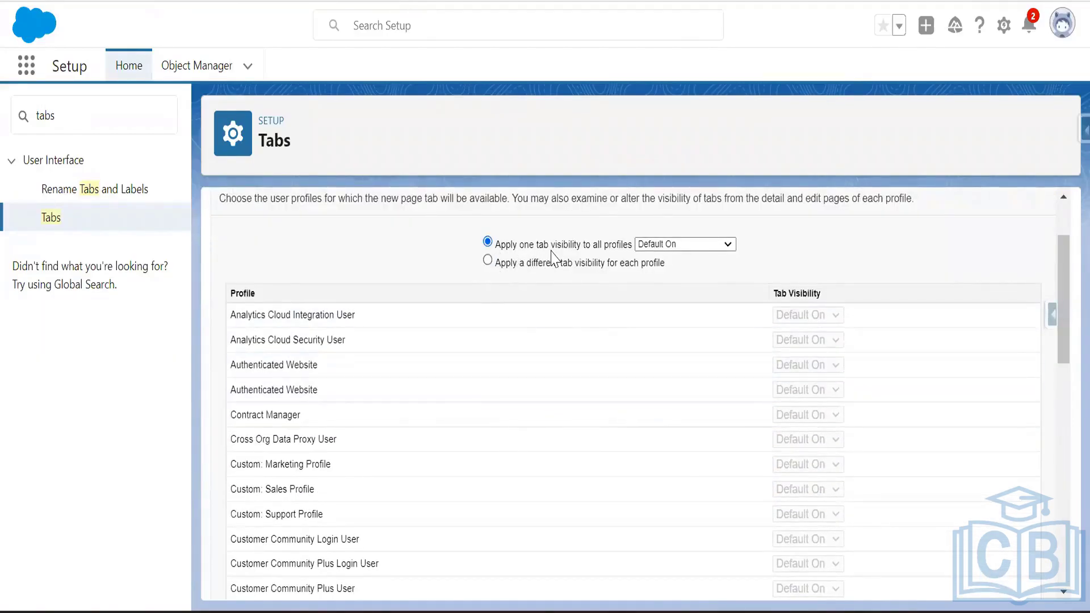
scroll(820, 389, down, 8)
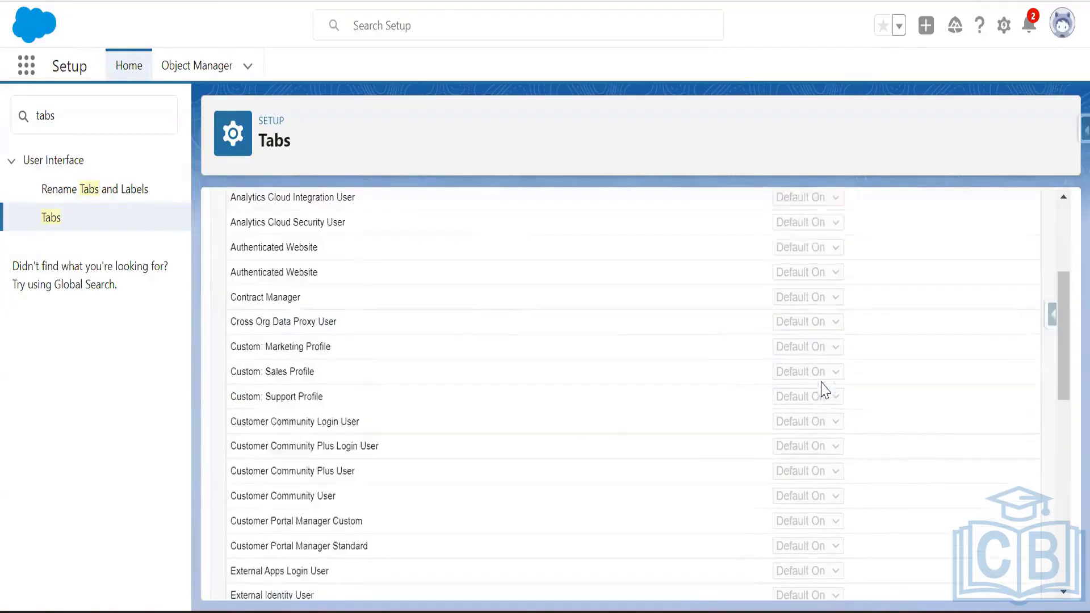
scroll(827, 426, down, 3)
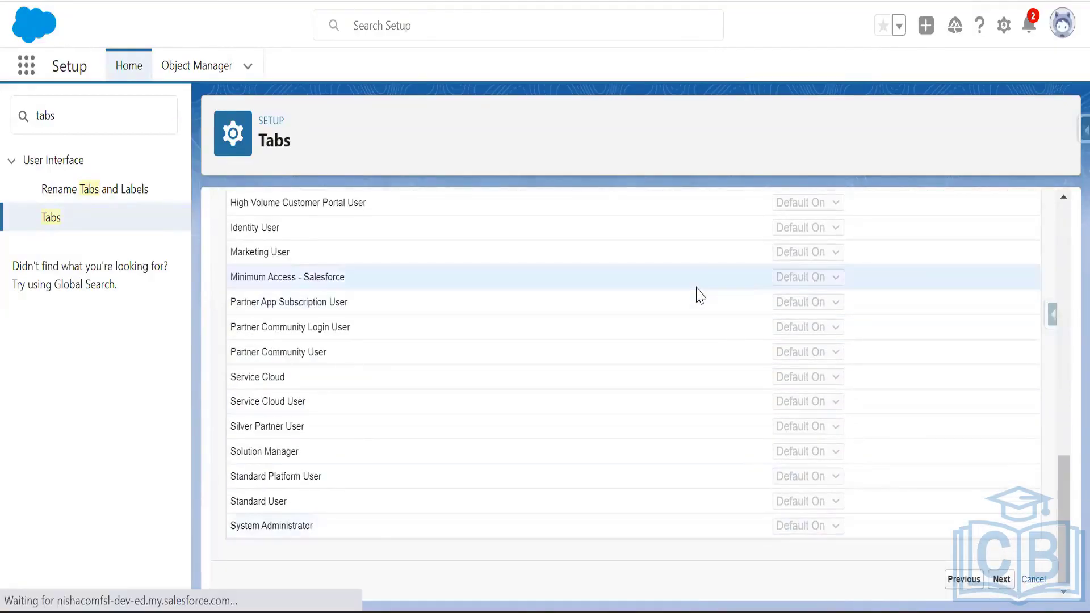
scroll(794, 397, down, 10)
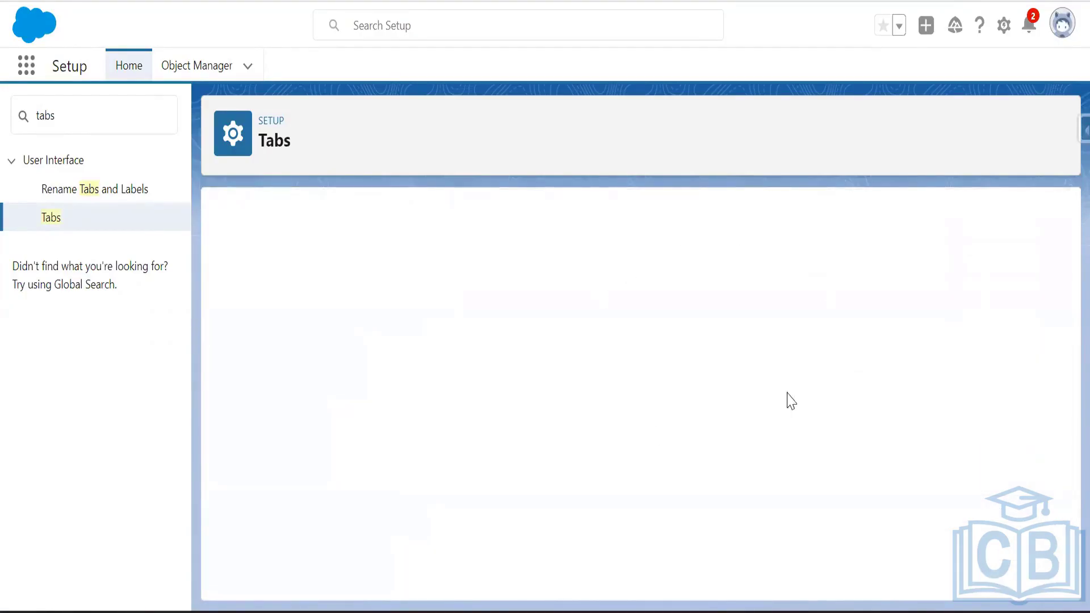
scroll(463, 392, down, 3)
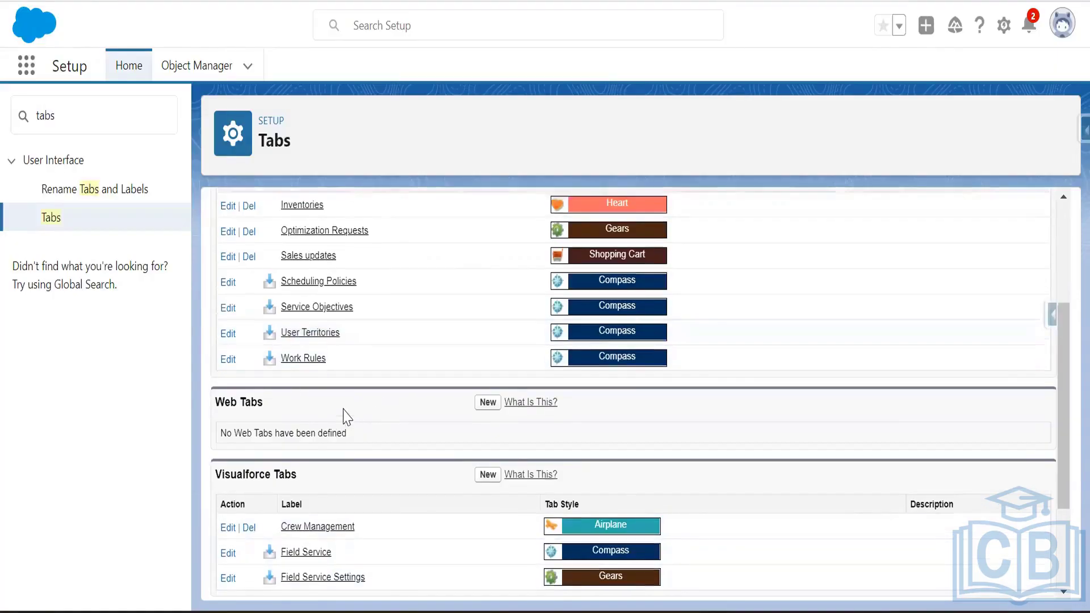
scroll(413, 483, up, 4)
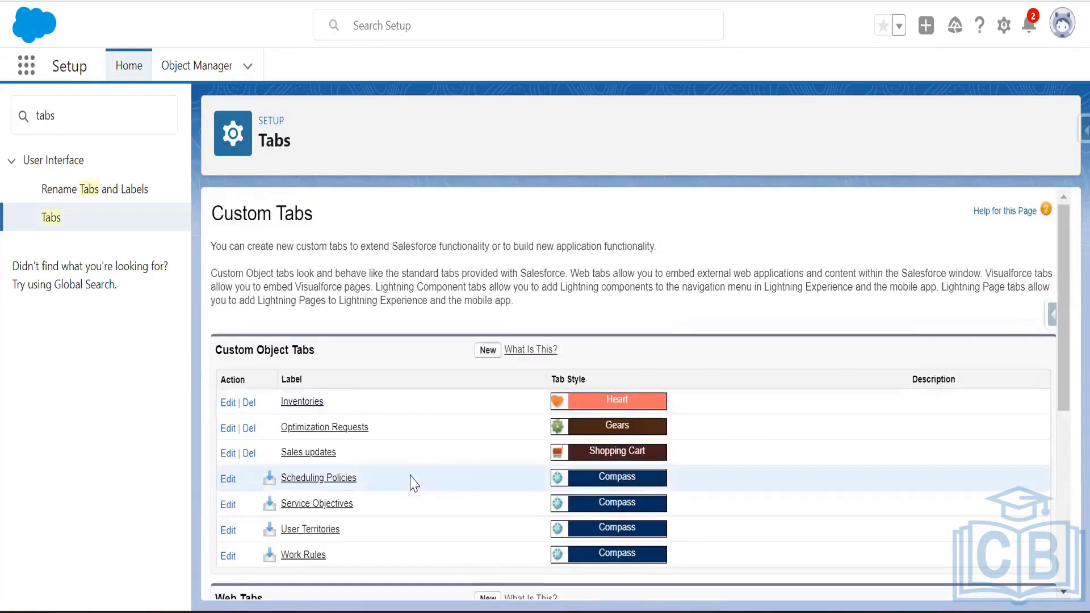
Step: Search Setup for "lightning" and open the Lightning App Builder page
double_click(57, 118)
key(BackSpace)
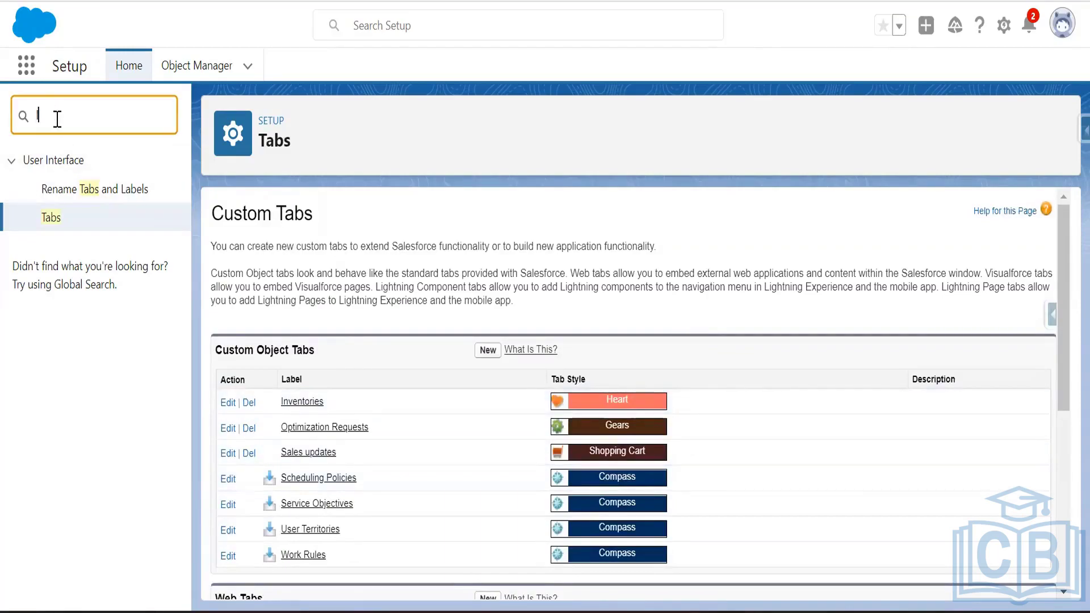
text(lightn)
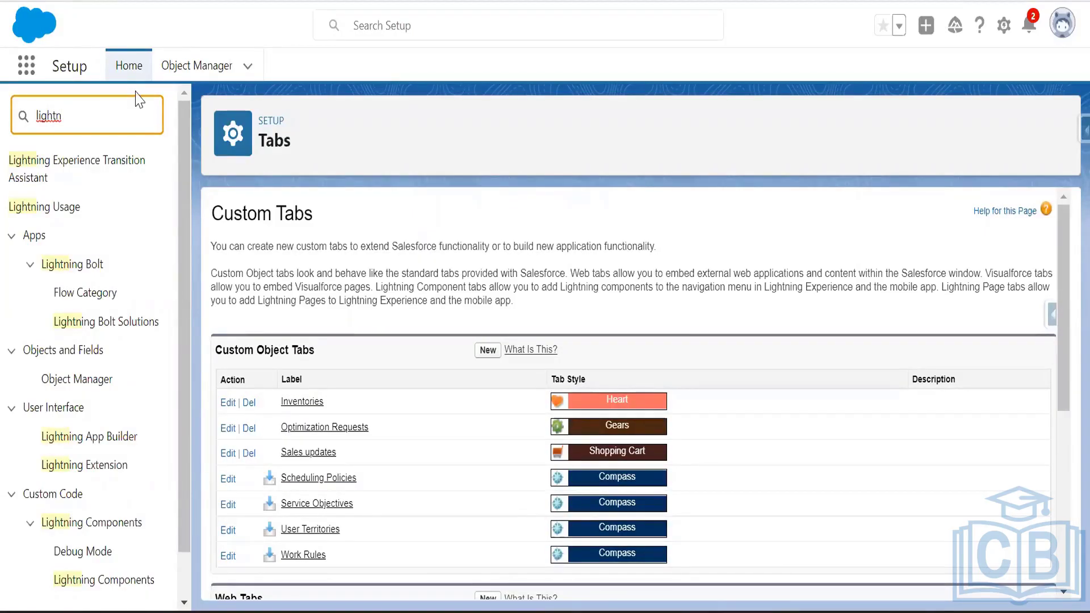
key(BackSpace)
key(BackSpace)
text(tning pag)
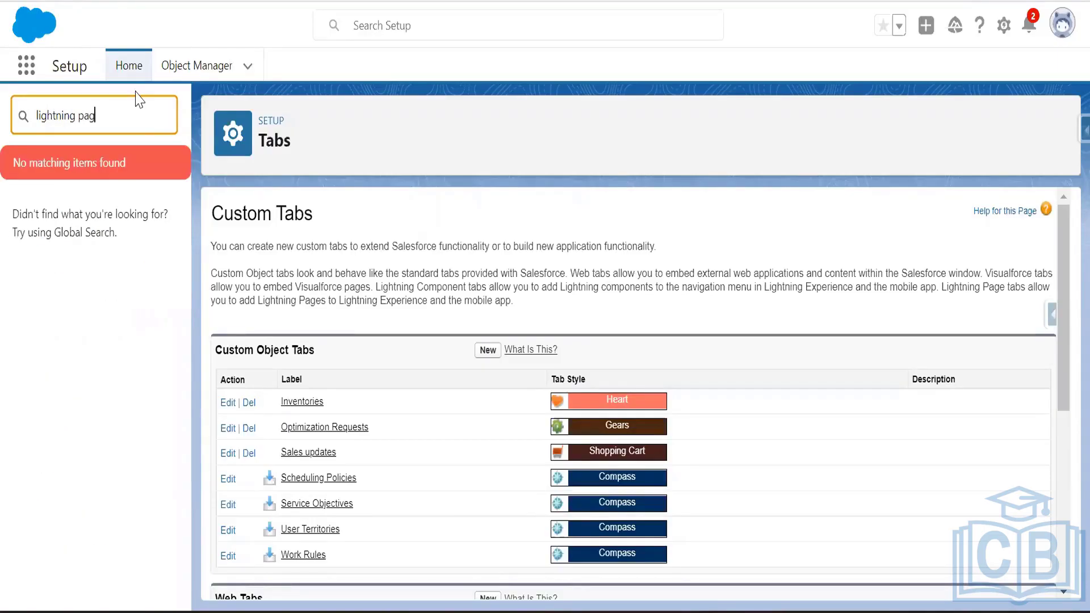
key(BackSpace)
key(BackSpace)
key(BackSpace)
key(BackSpace)
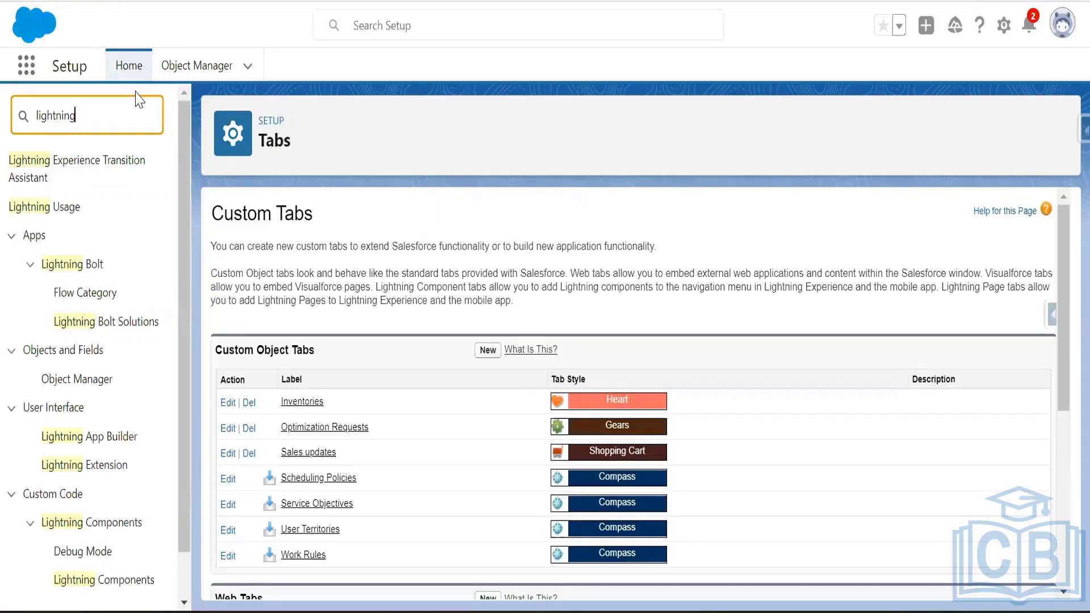
scroll(102, 488, down, 2)
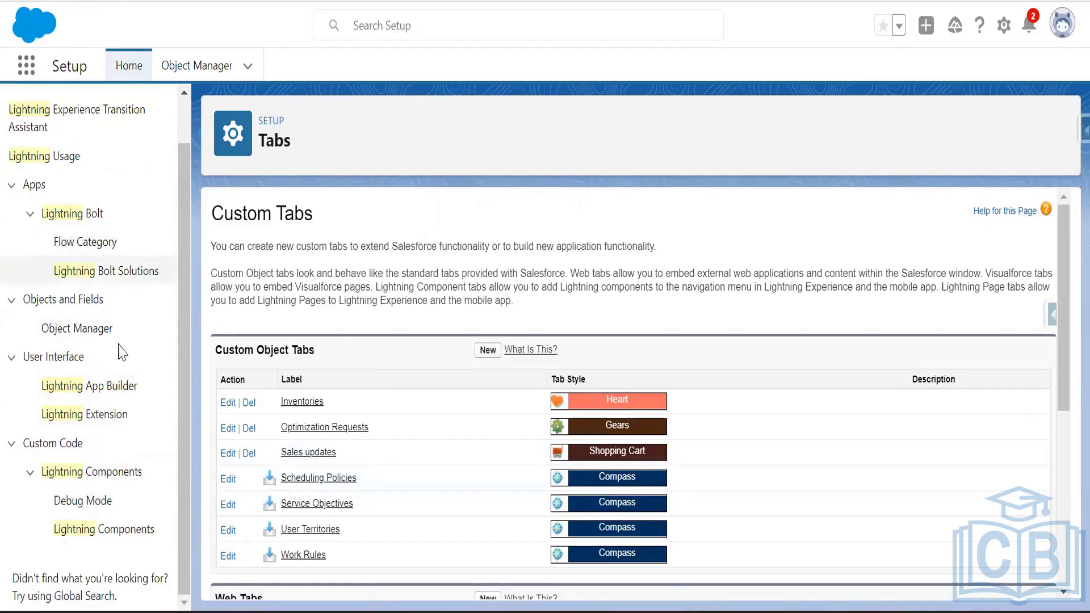
click(117, 388)
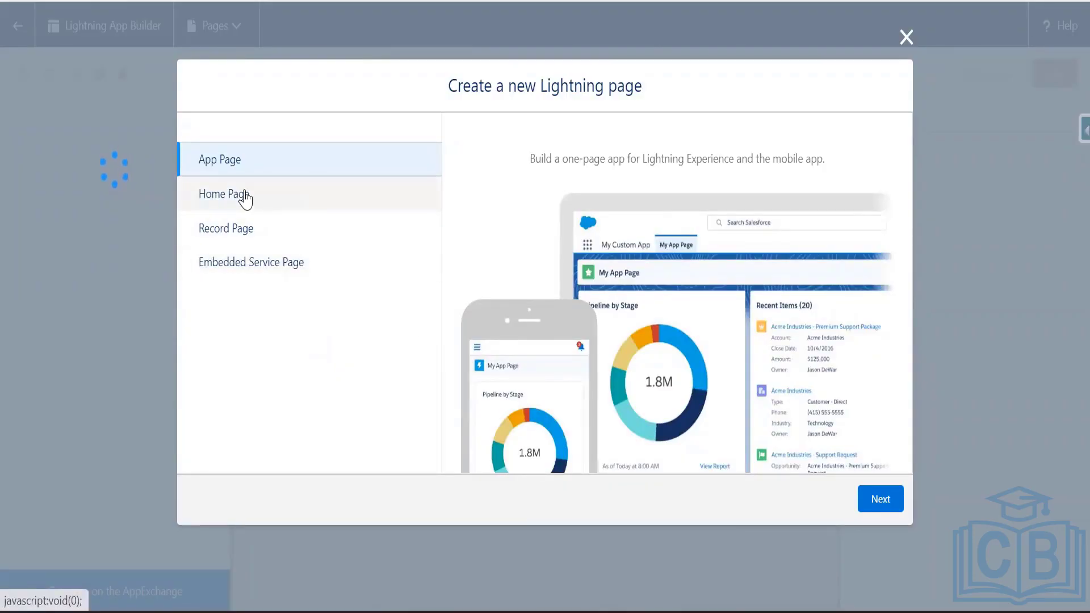
Step: Create a Lightning App Page labelled Crew Management with the Header and Left Sidebar template
click(878, 499)
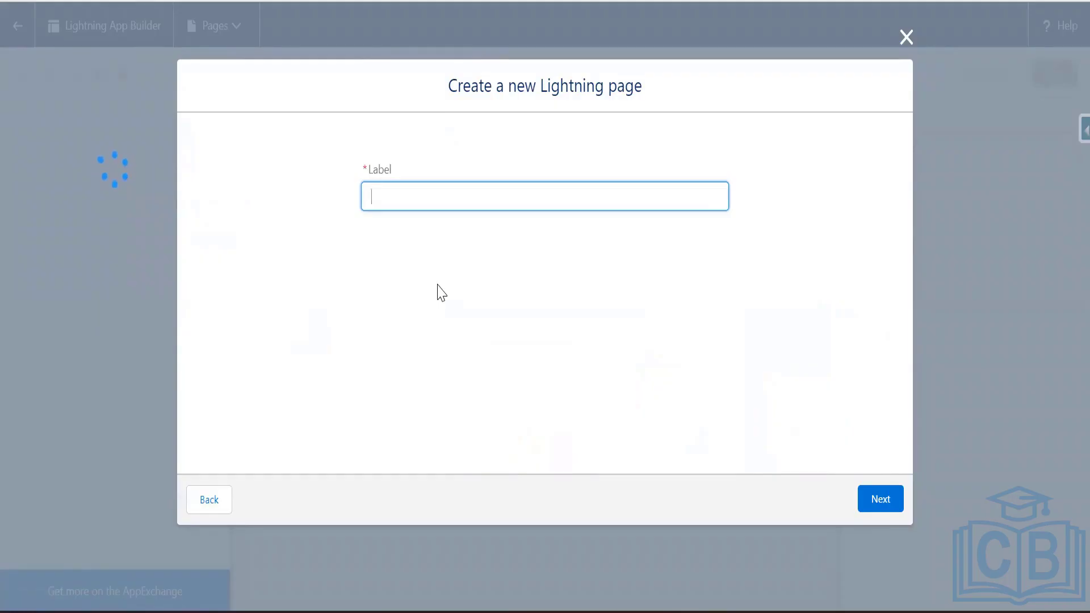
text(Crew Management)
click(877, 499)
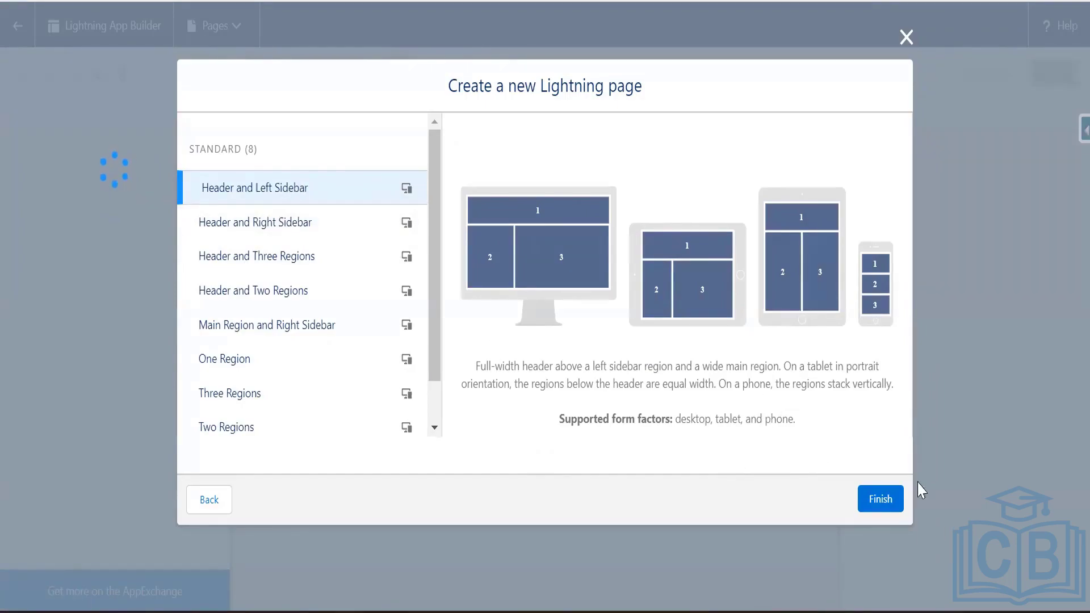
click(890, 500)
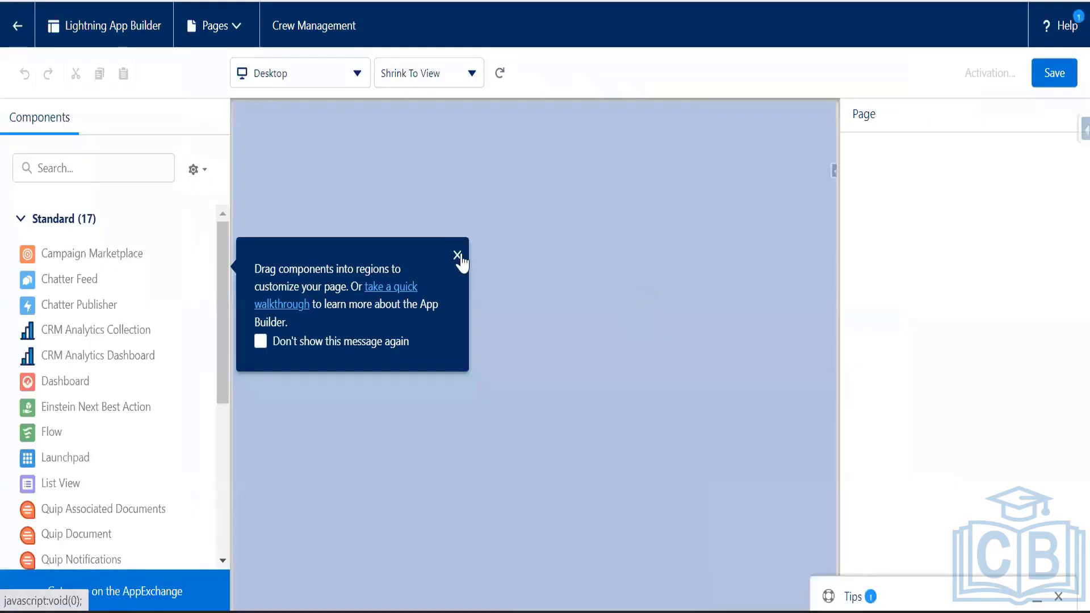
Step: Place the Crews Management custom component in the page's header region and save the page
click(457, 256)
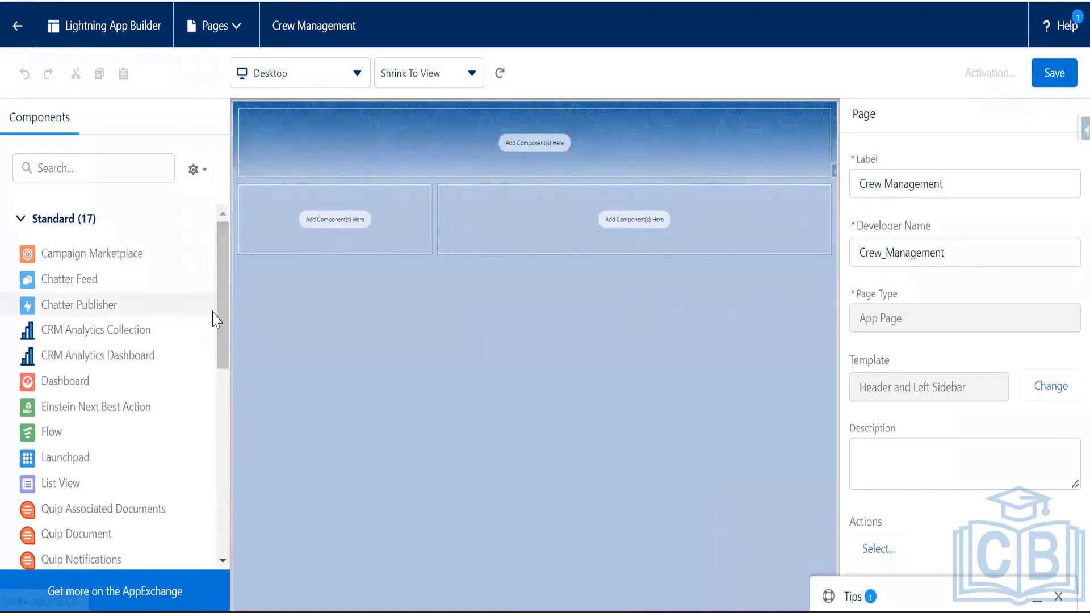
drag(224, 306, 230, 510)
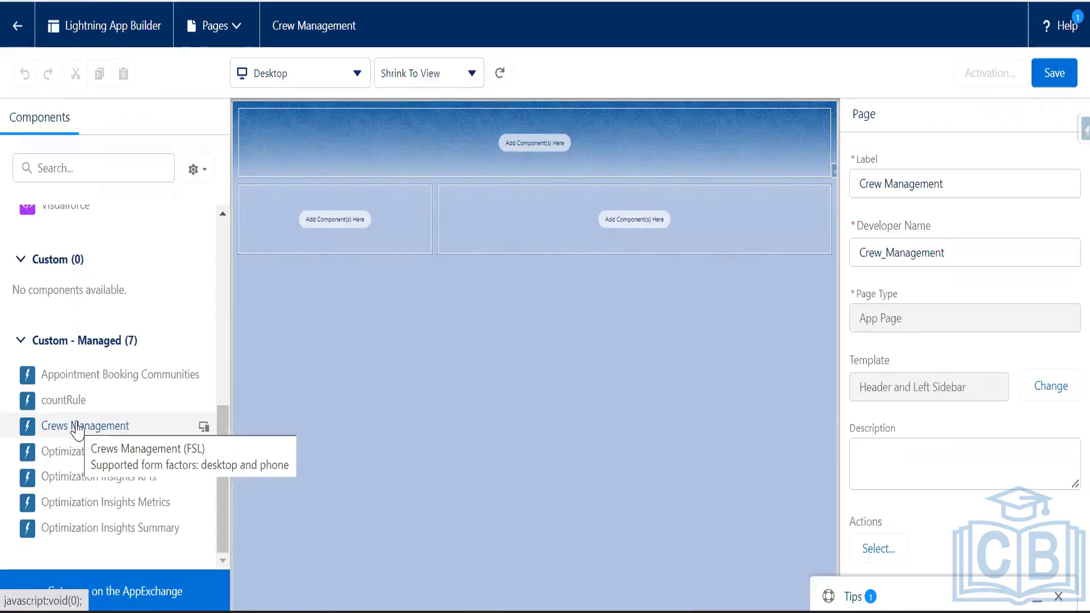
drag(77, 432, 471, 156)
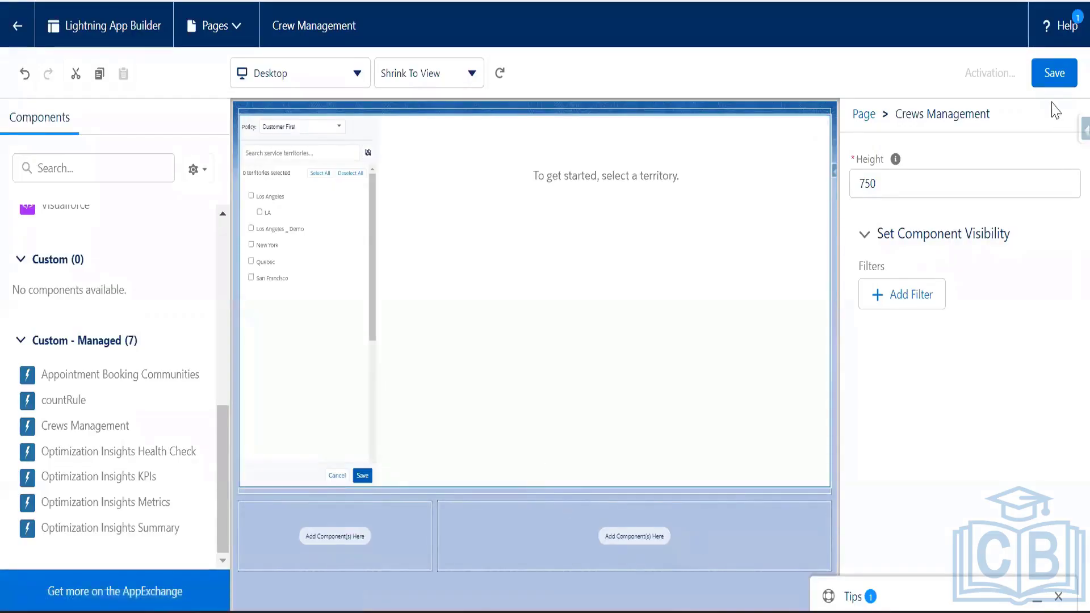
click(1051, 80)
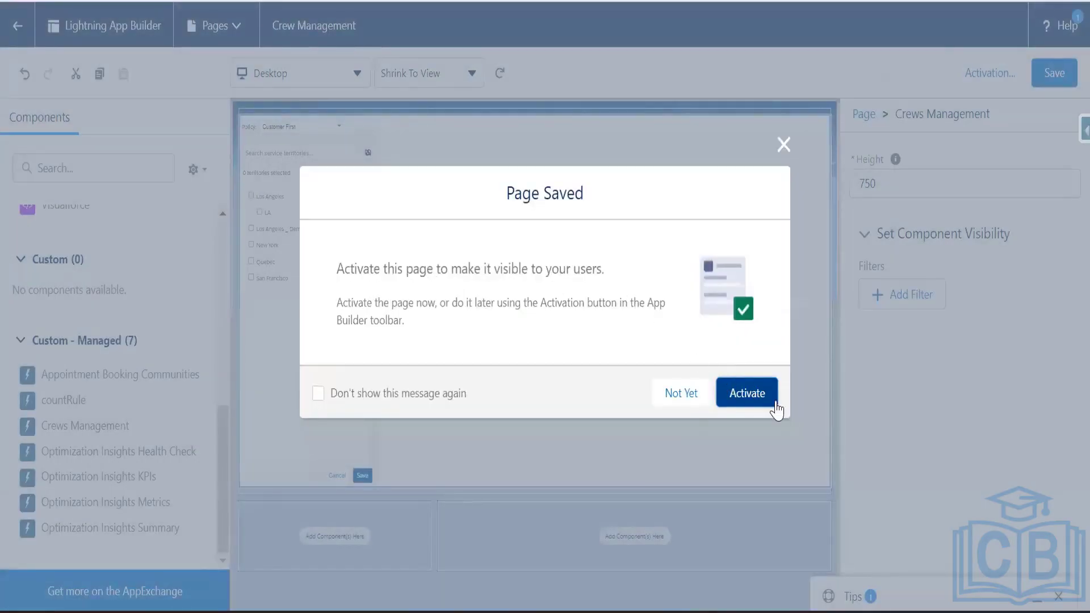
Step: Activate the Crew Management page for all users without adding it to navigation menus, then save it and leave the builder
click(742, 392)
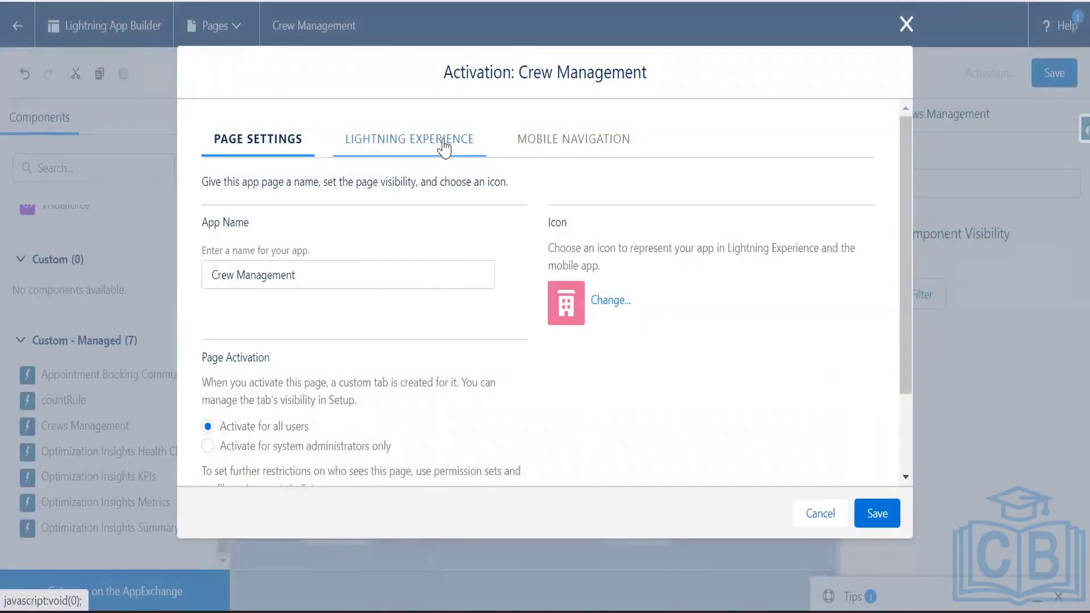
scroll(396, 319, down, 2)
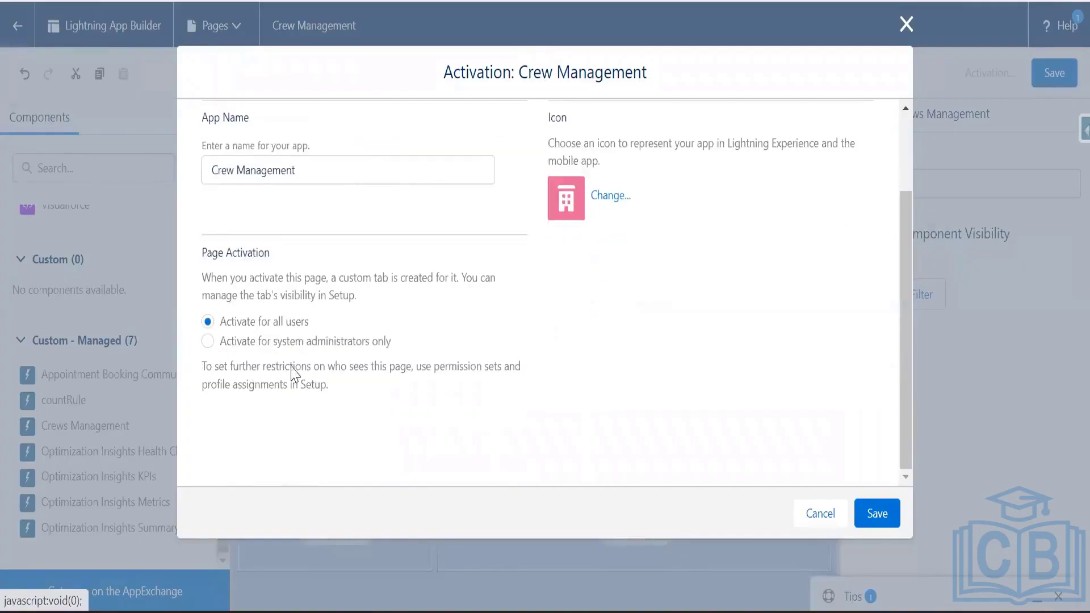
scroll(440, 255, up, 2)
click(409, 142)
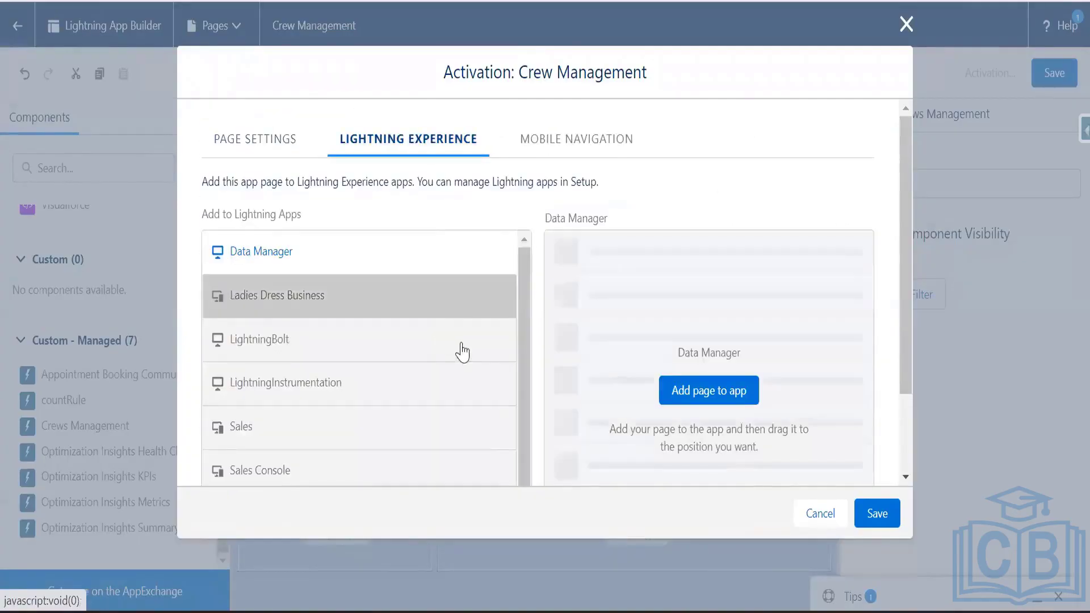
click(533, 138)
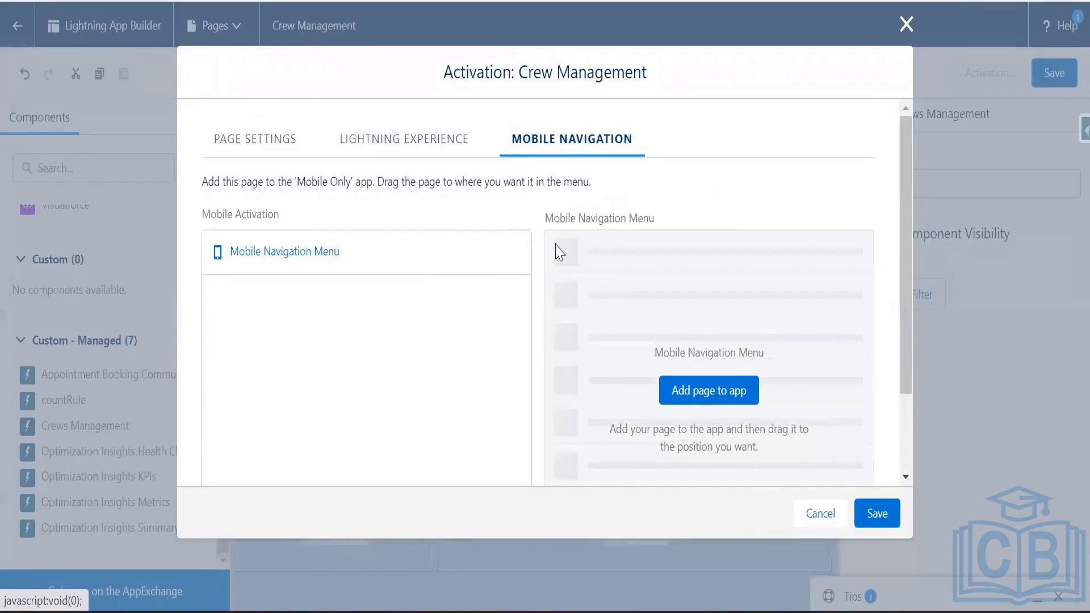
scroll(625, 392, down, 2)
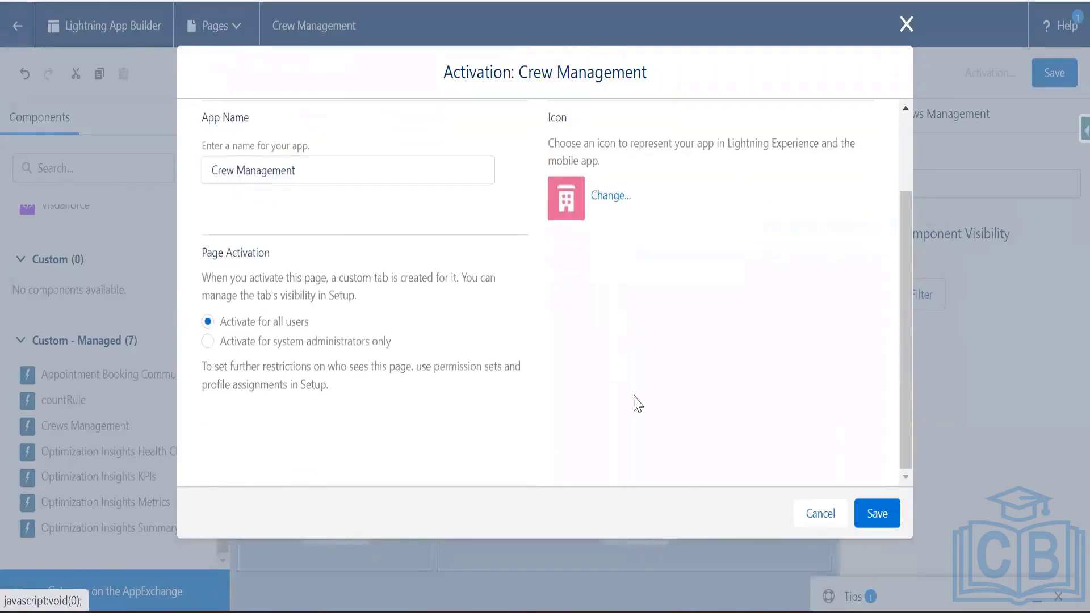
click(893, 518)
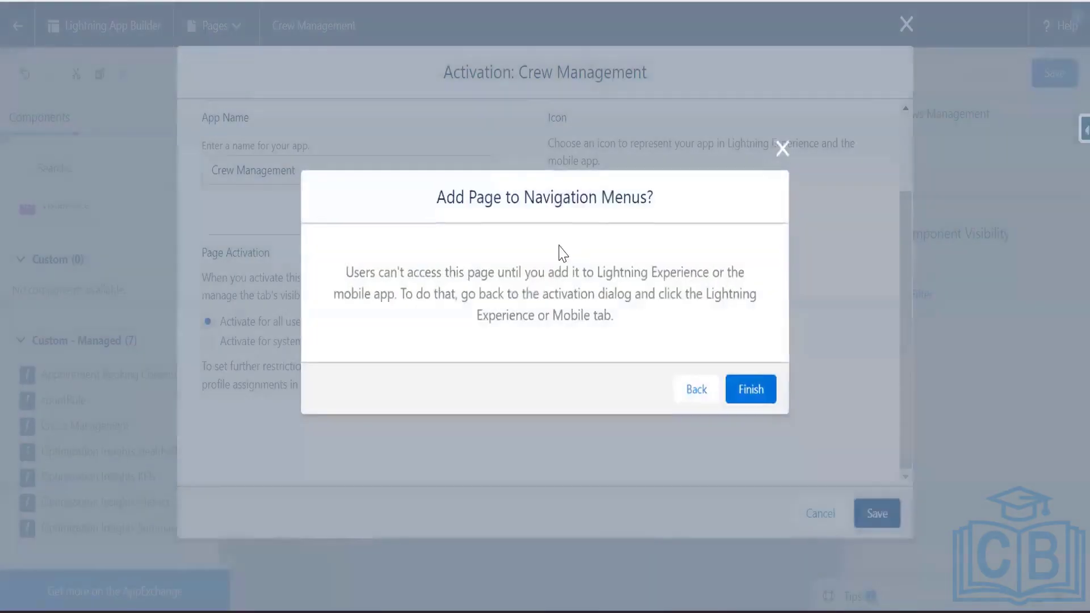
click(743, 392)
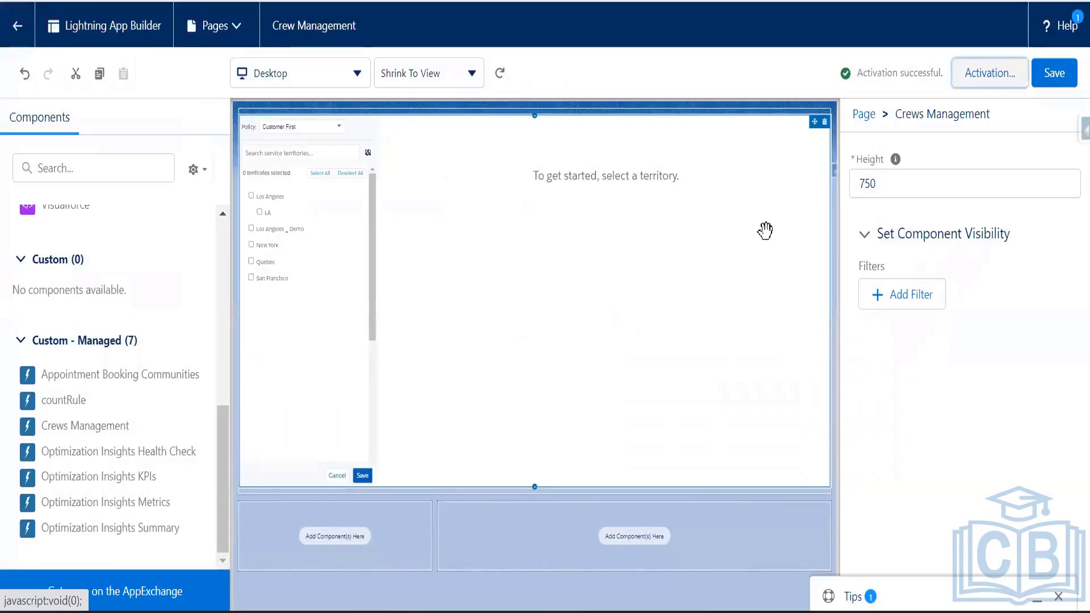
click(1054, 73)
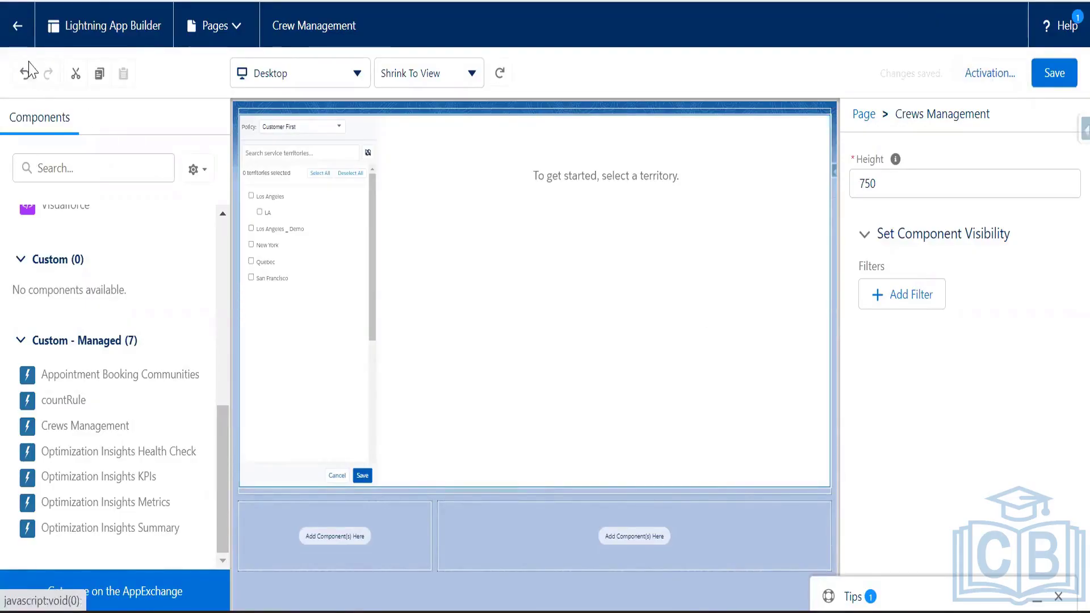
click(16, 33)
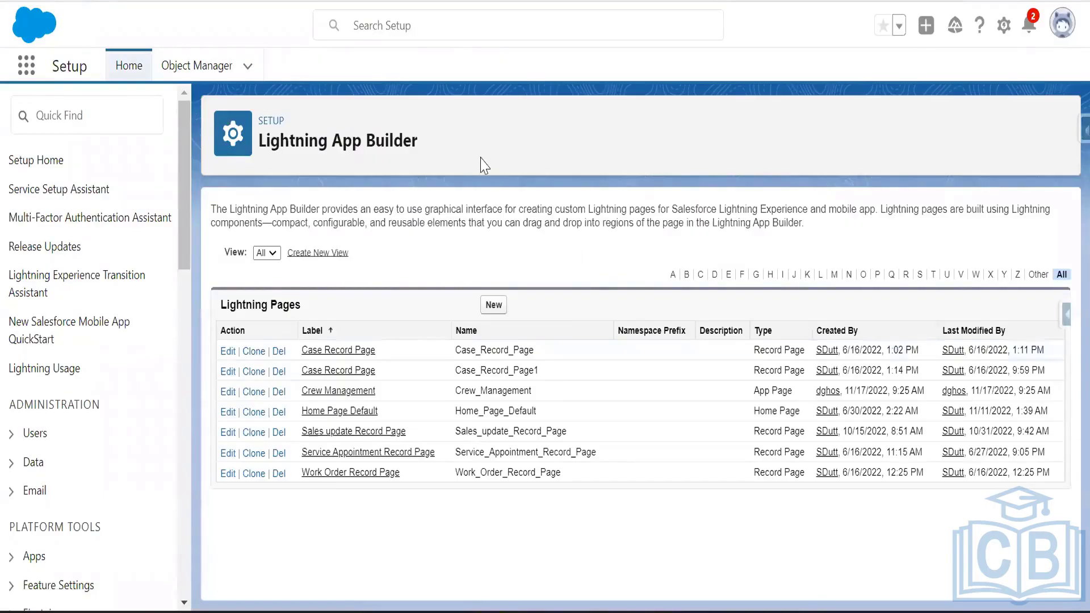
Step: Switch to the text editor and review the crew management setup notes on the VF tab and the permission set
click(25, 68)
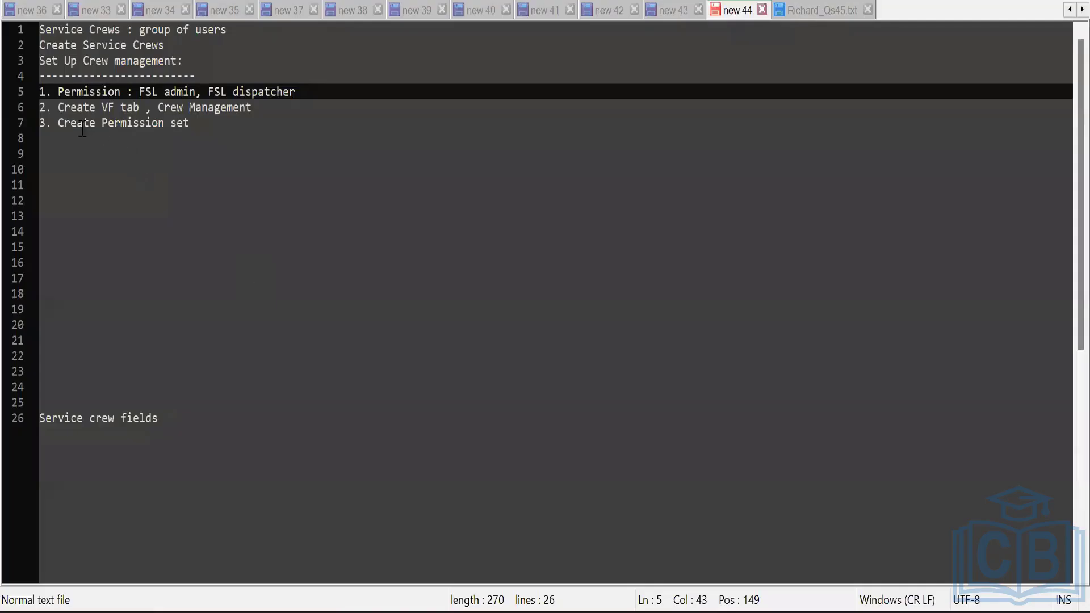
click(276, 110)
drag(258, 109, 56, 114)
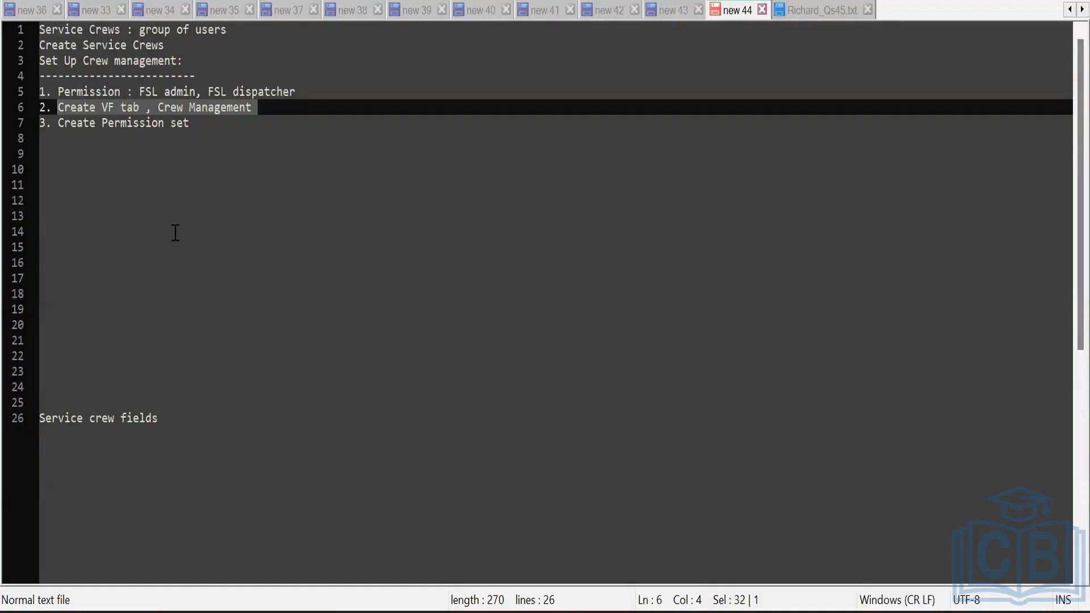
click(192, 123)
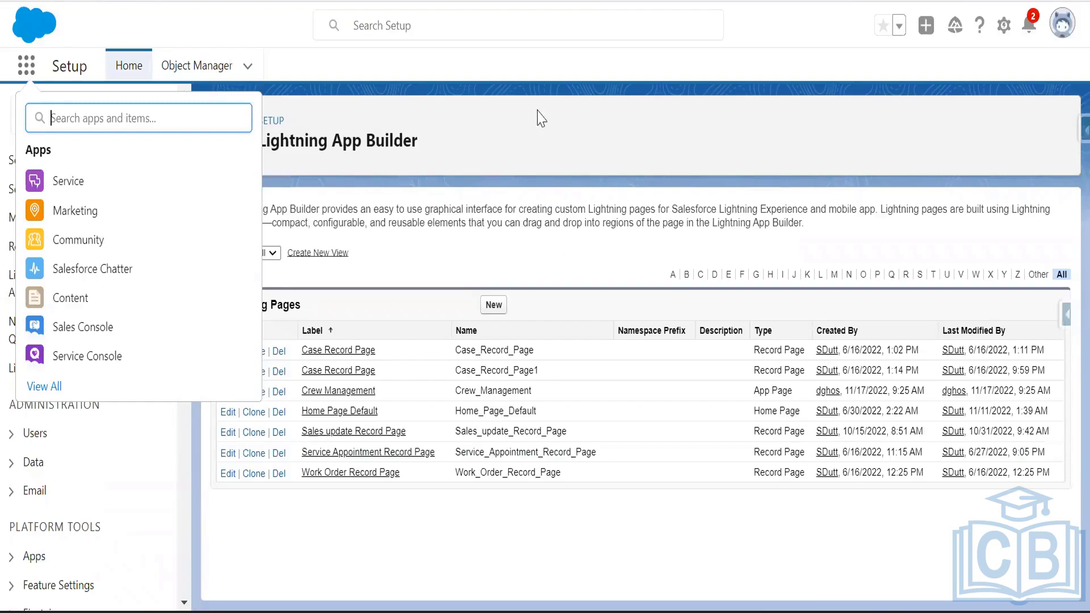
Step: Open Salesforce Setup, search for "permis", and go to the Permission Sets page
click(1003, 25)
click(943, 72)
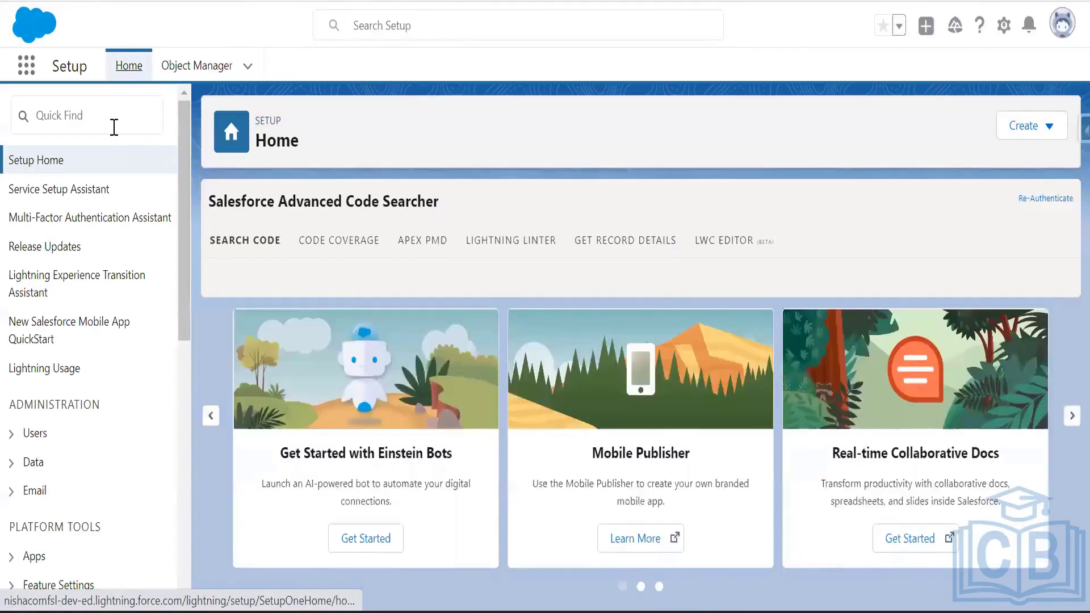
click(114, 125)
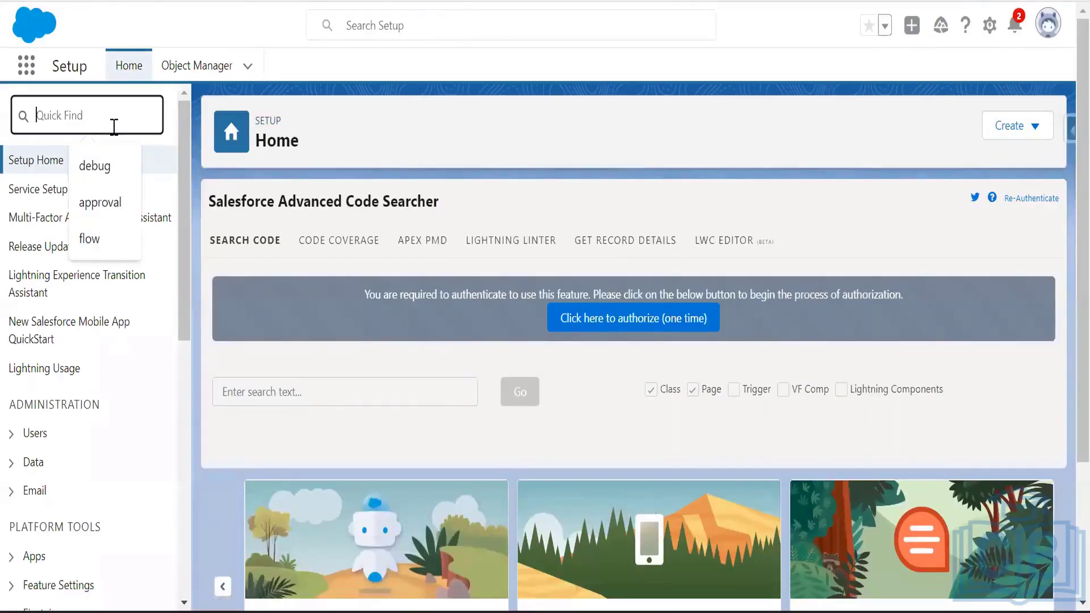
text(permis)
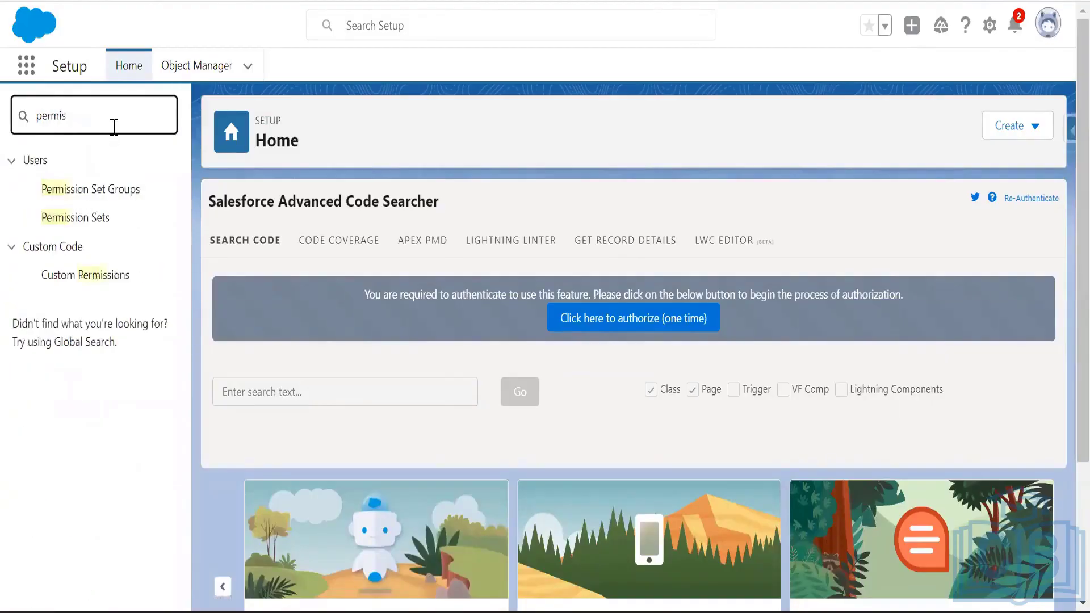
click(104, 219)
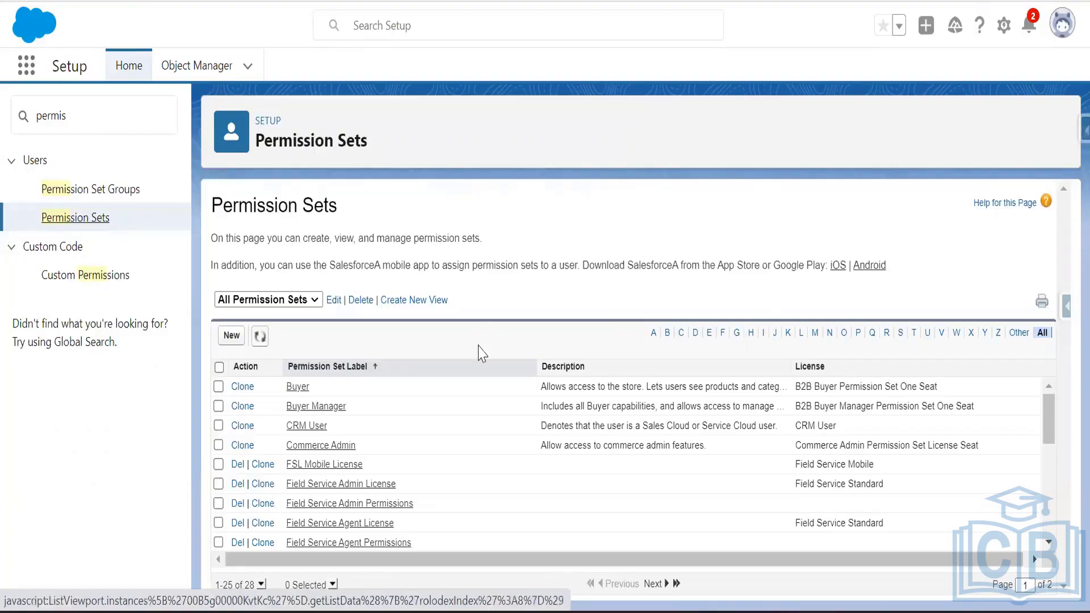
Step: Create a permission set labelled Crew Management Permission with the API name Crew_Management_Permission and license --None--
click(233, 336)
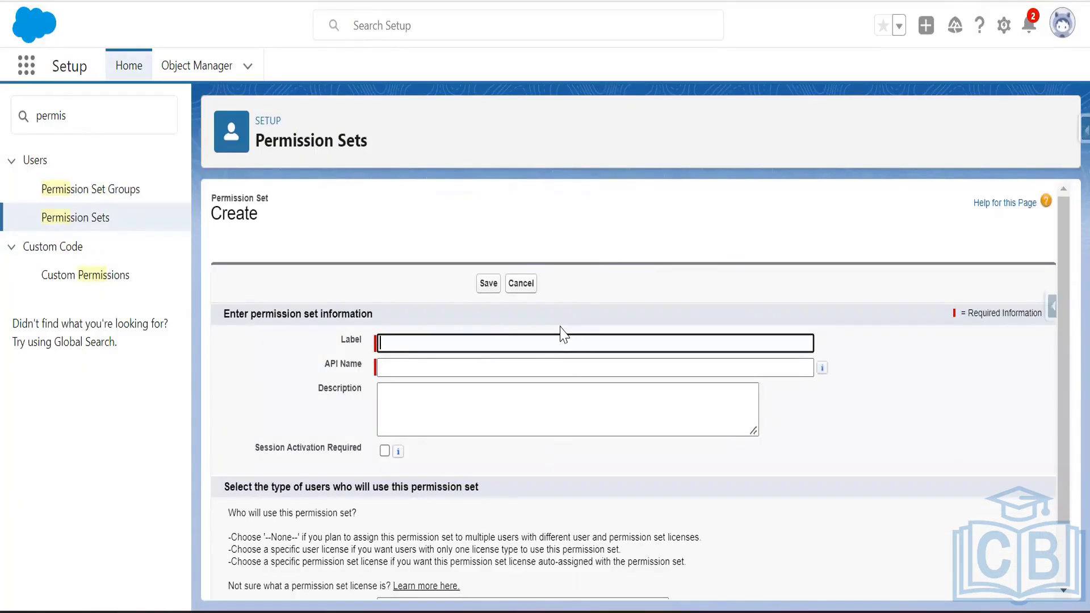
text(Crew Mna)
text(nagement Per)
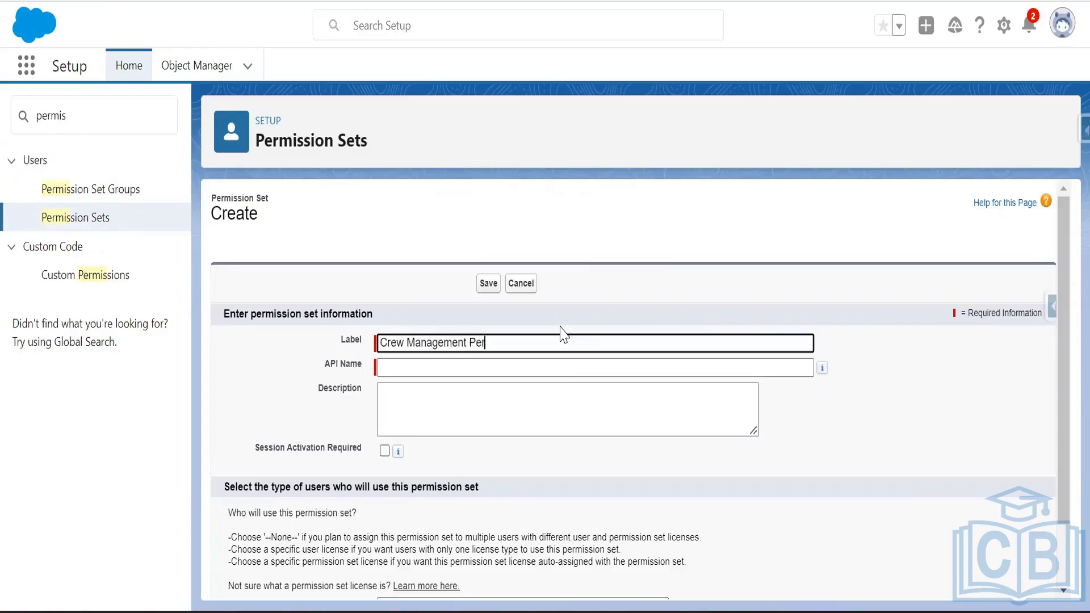
text(mission)
click(628, 371)
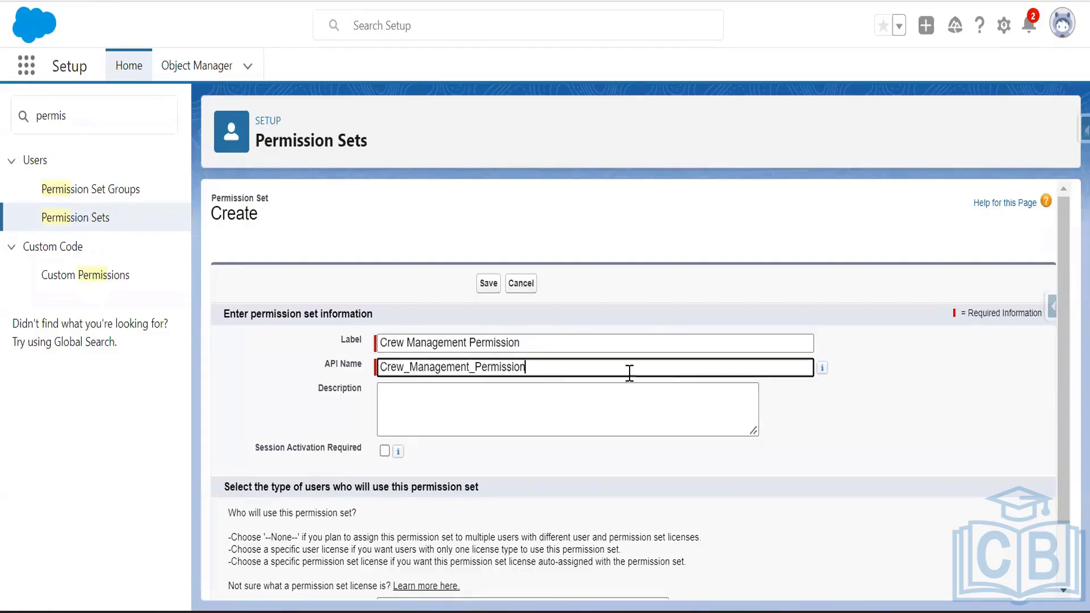
scroll(768, 406, down, 1)
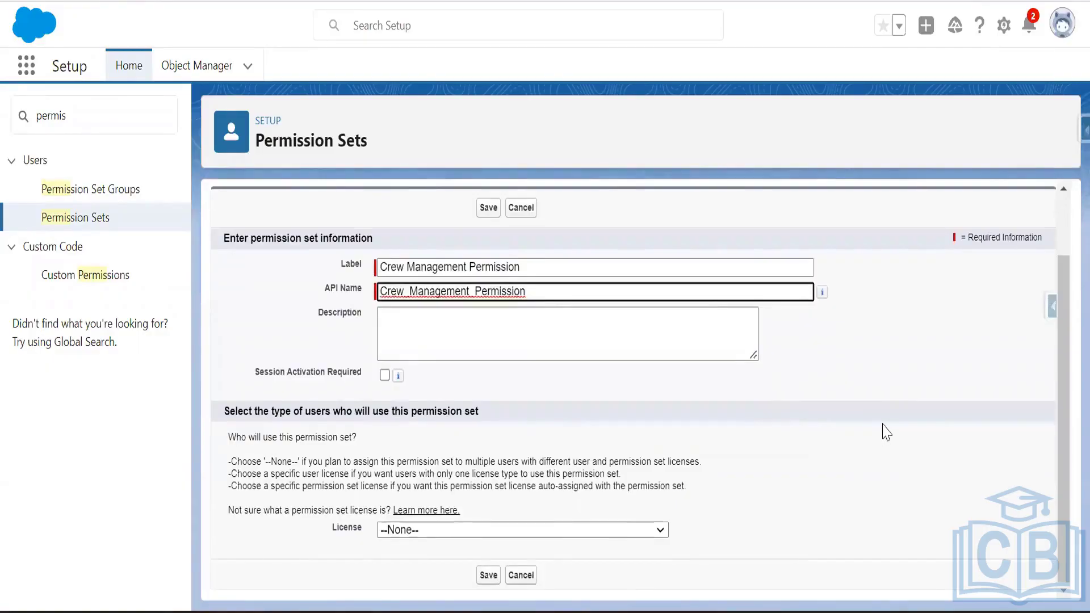
click(484, 575)
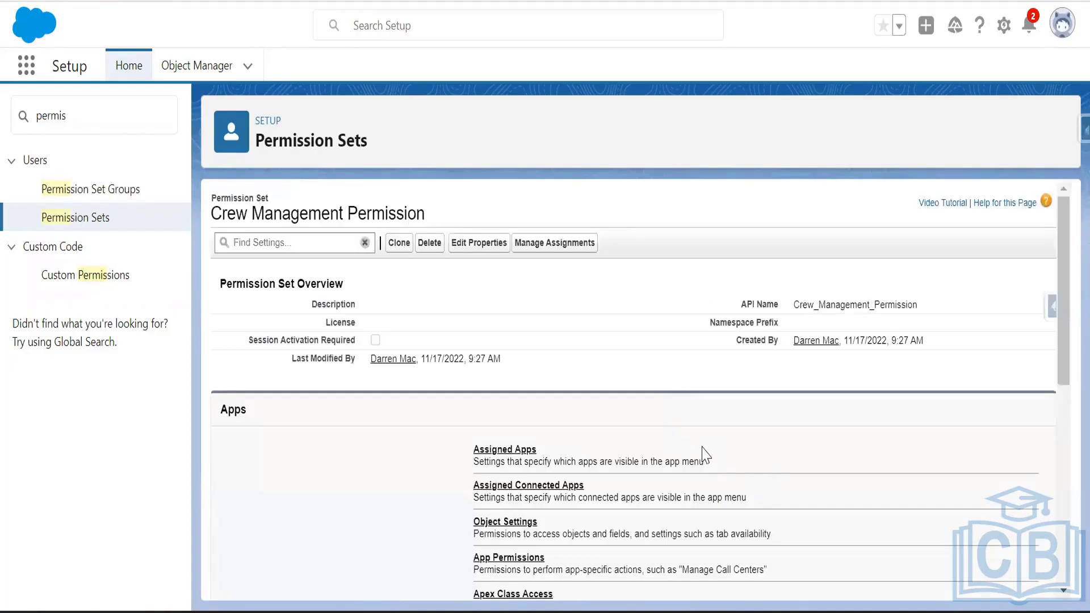
Step: Open the Custom Permissions settings of the Crew Management Permission set
scroll(705, 454, down, 3)
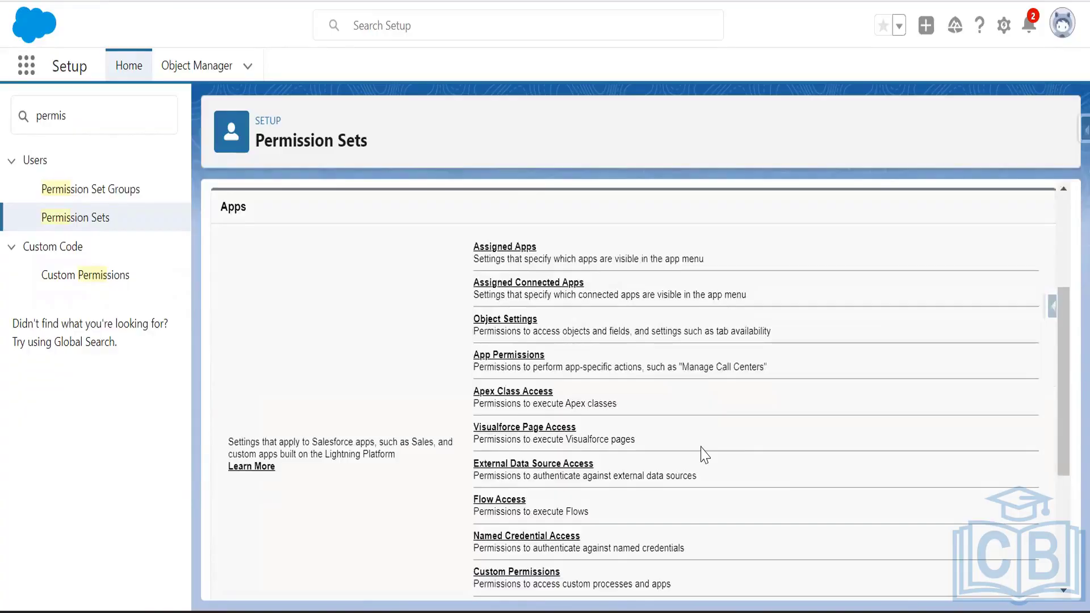
scroll(704, 454, down, 2)
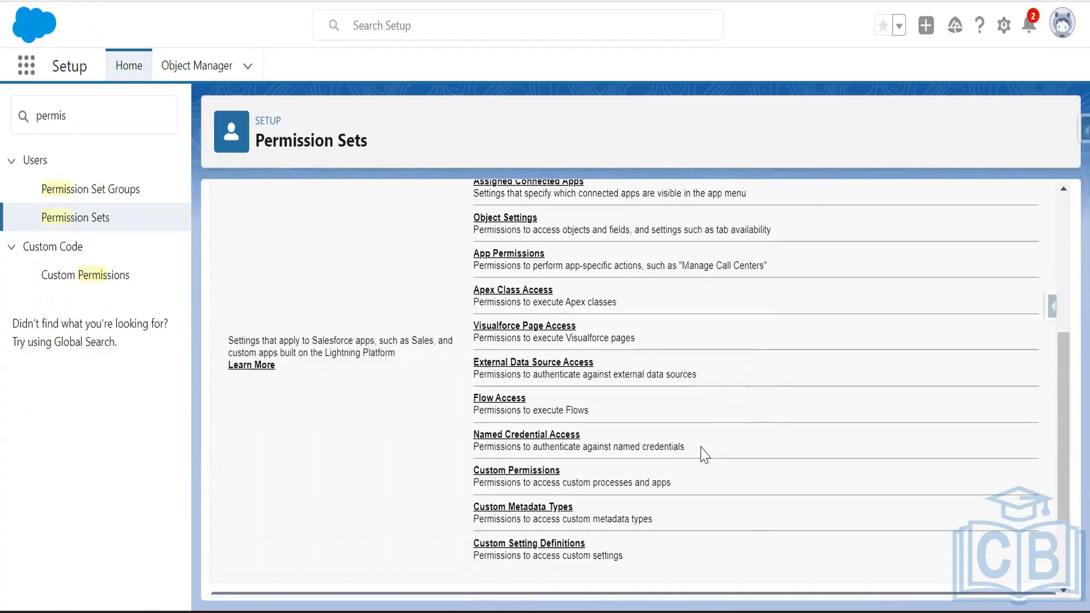
scroll(704, 454, down, 2)
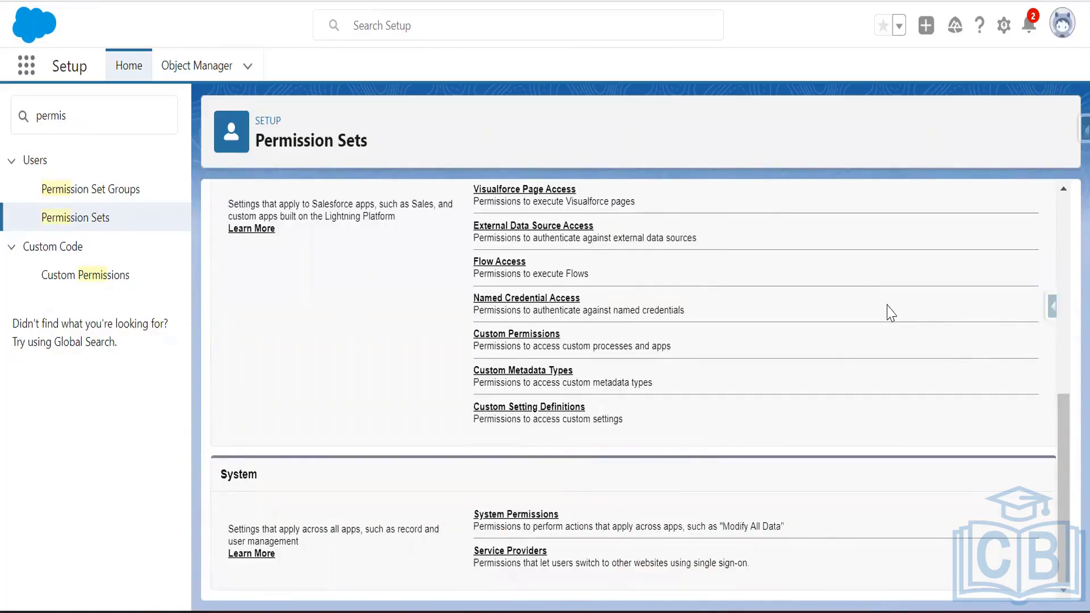
click(537, 335)
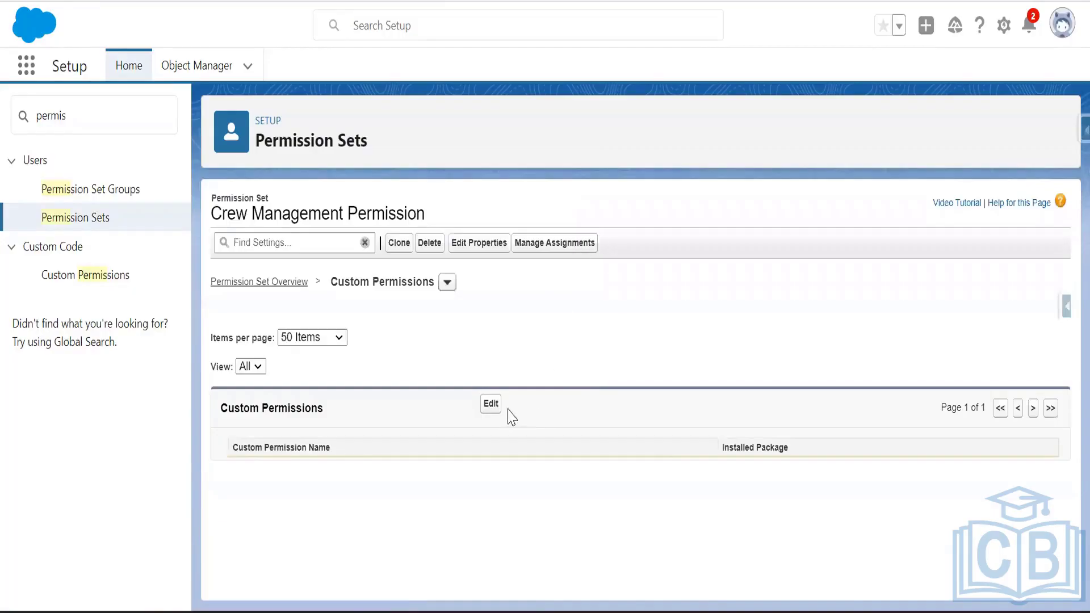
Step: Examine the available FSL custom permissions in edit mode, then close the editor without enabling any
click(490, 404)
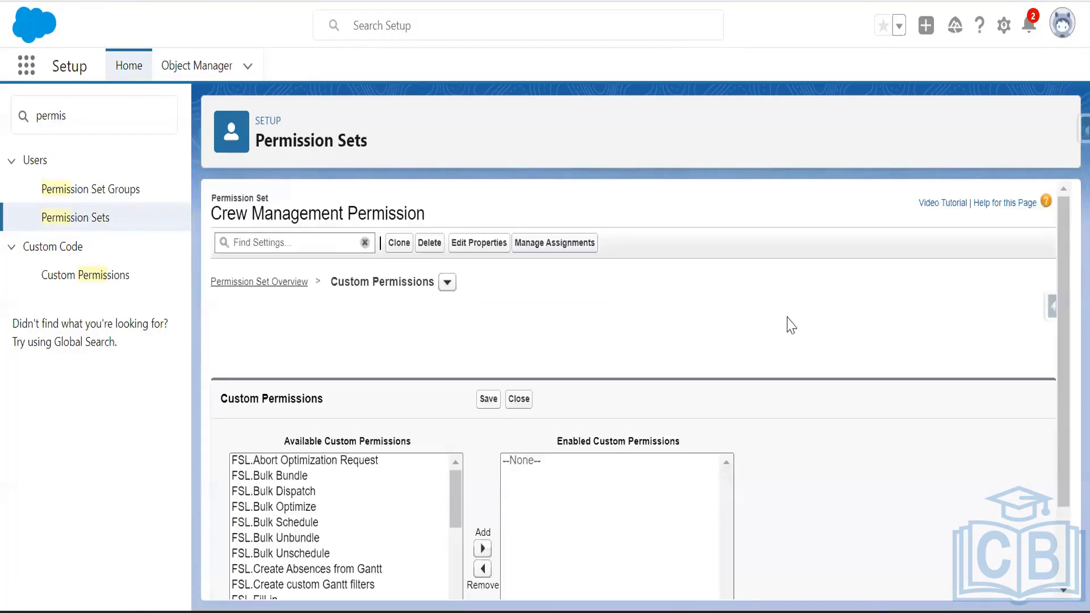
scroll(777, 363, down, 2)
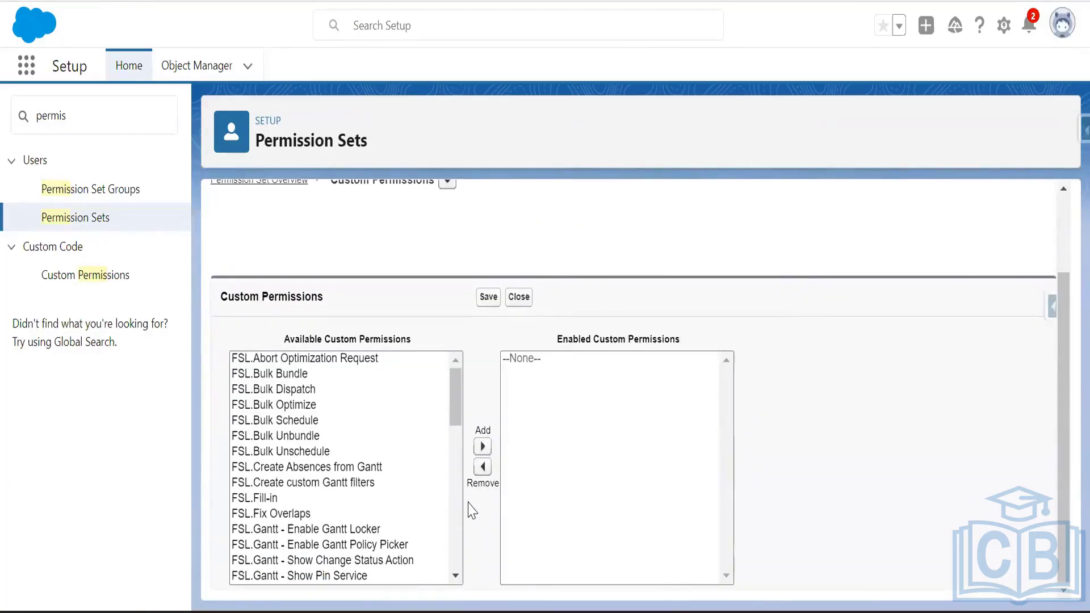
click(454, 416)
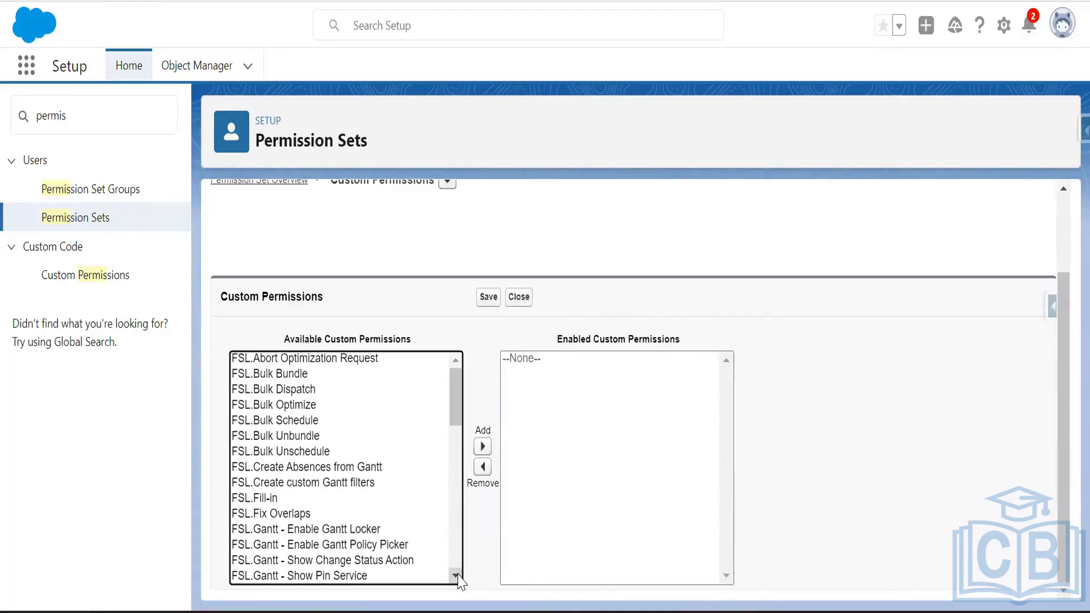
click(456, 576)
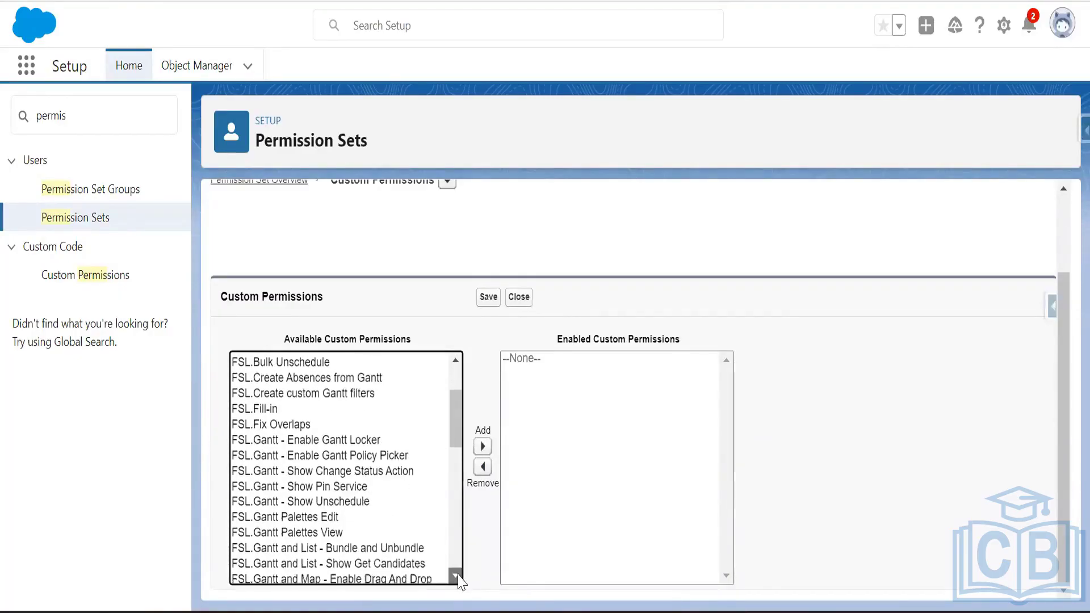
drag(457, 575, 454, 393)
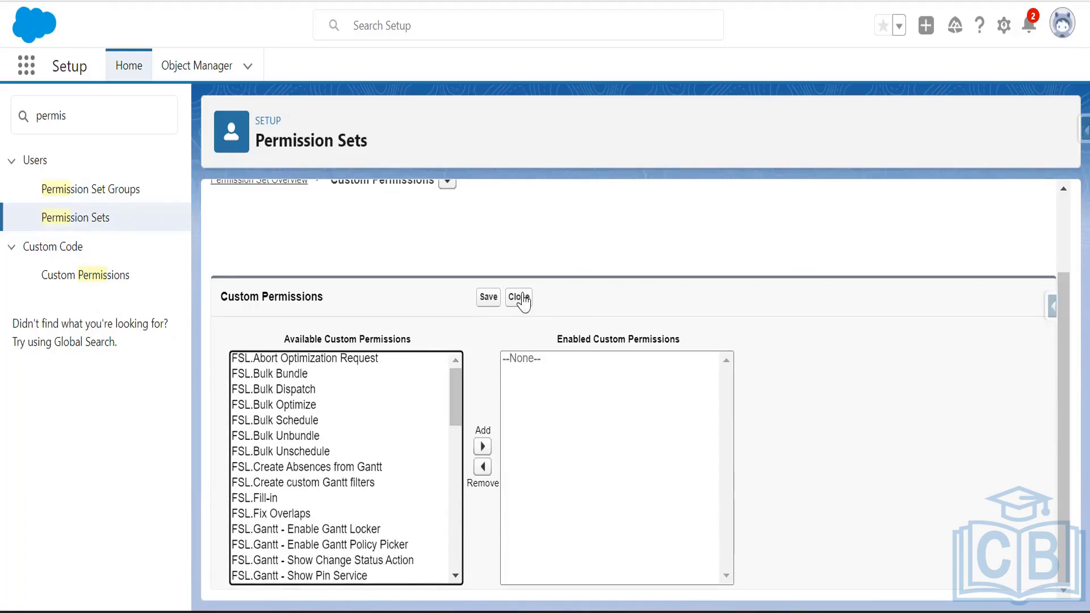
click(91, 222)
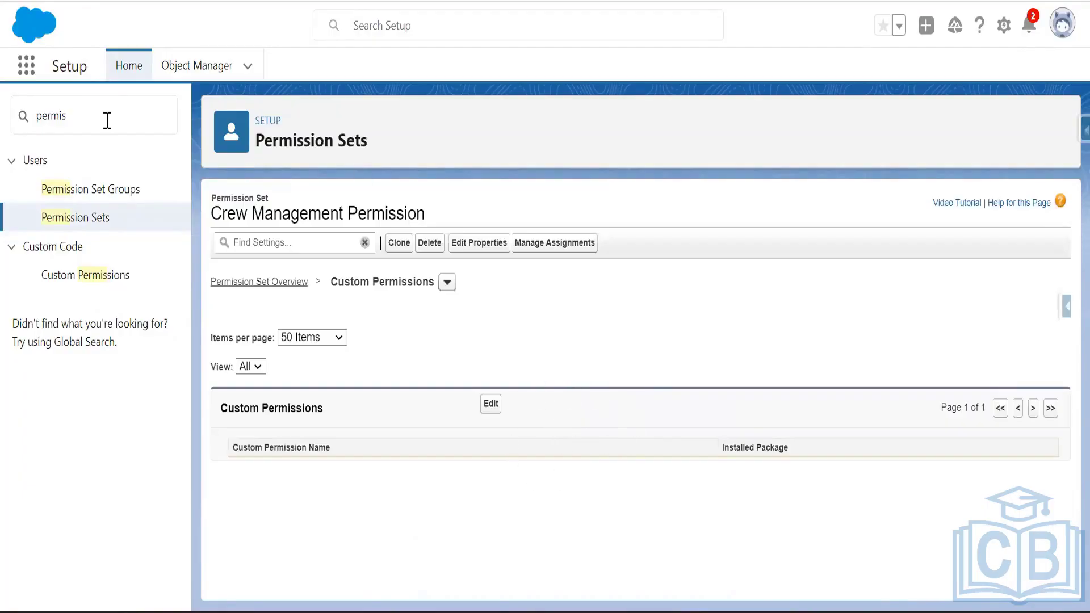
Step: Return to the Crew Management Permission overview and reopen its Custom Permissions for editing
click(20, 1)
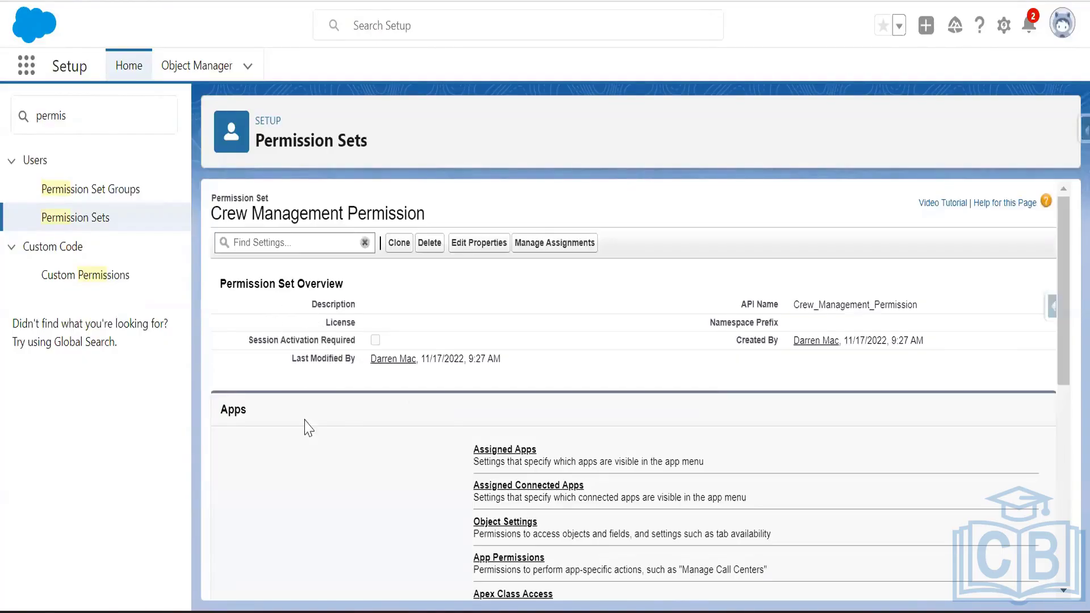
scroll(406, 457, down, 2)
scroll(405, 457, down, 3)
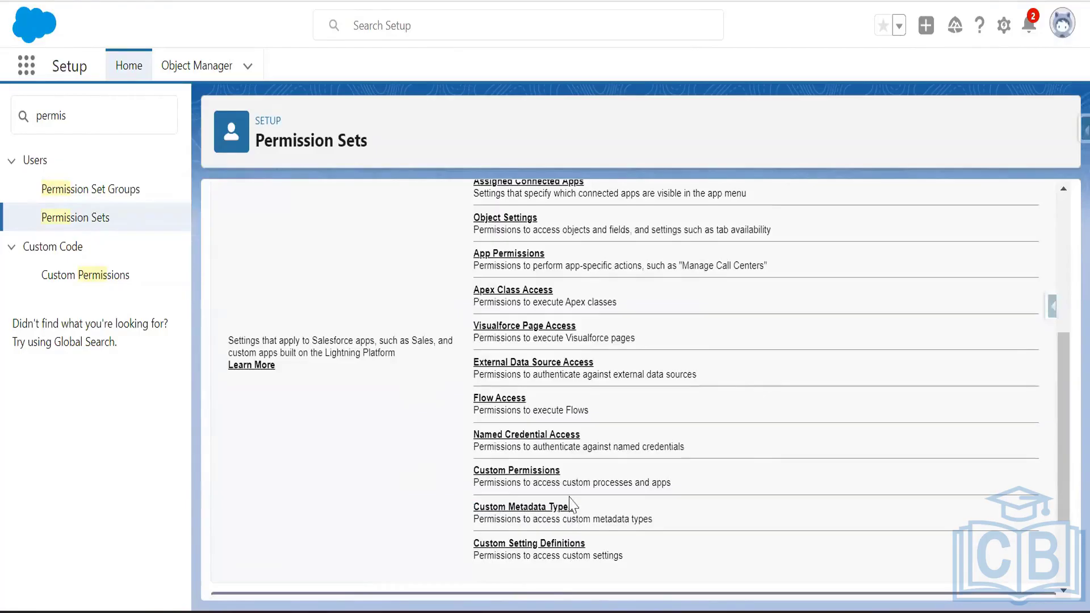
click(513, 471)
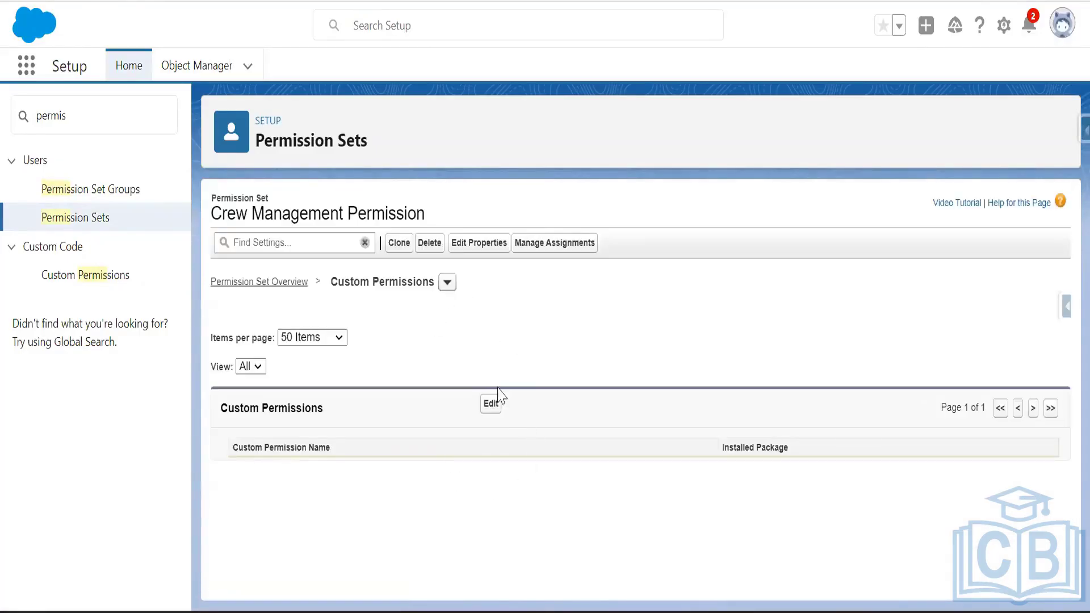
click(447, 282)
click(491, 407)
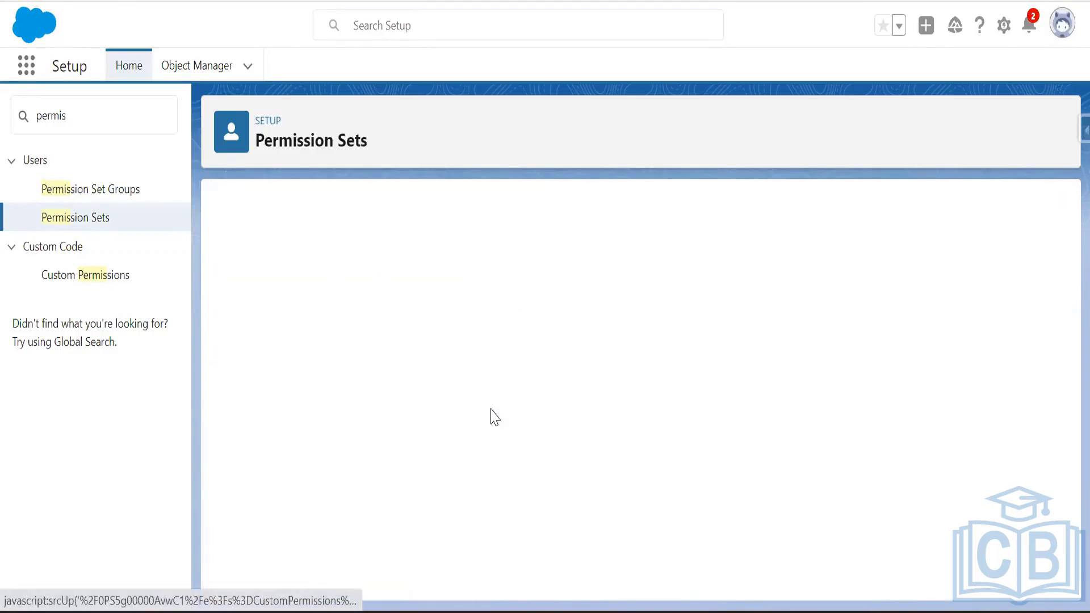
Step: Look through the available FSL custom permissions for crew-related entries, then leave the editor without enabling any
scroll(431, 435, down, 2)
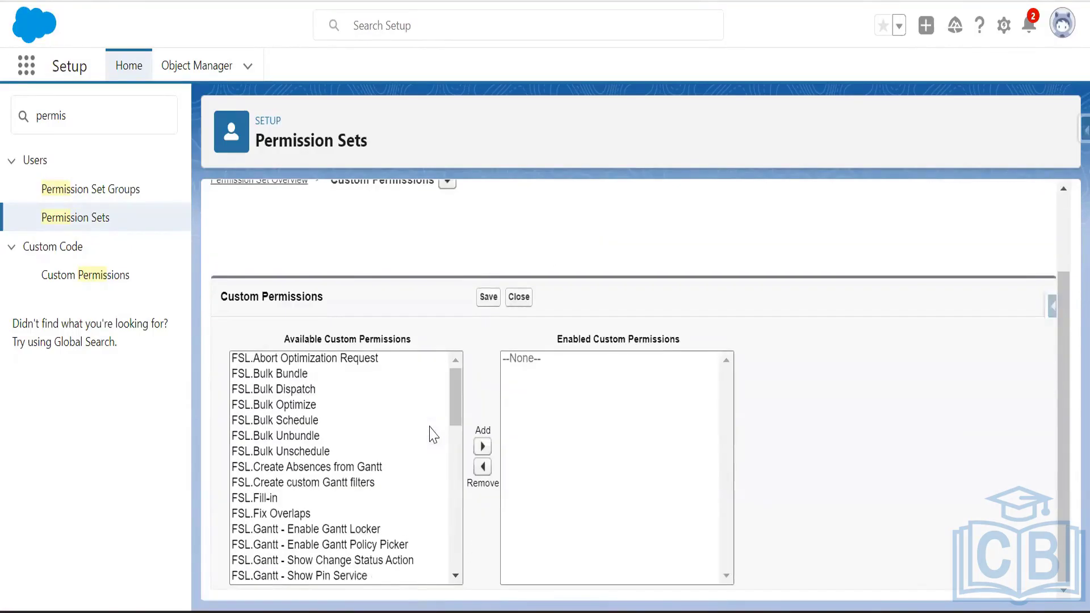
click(454, 576)
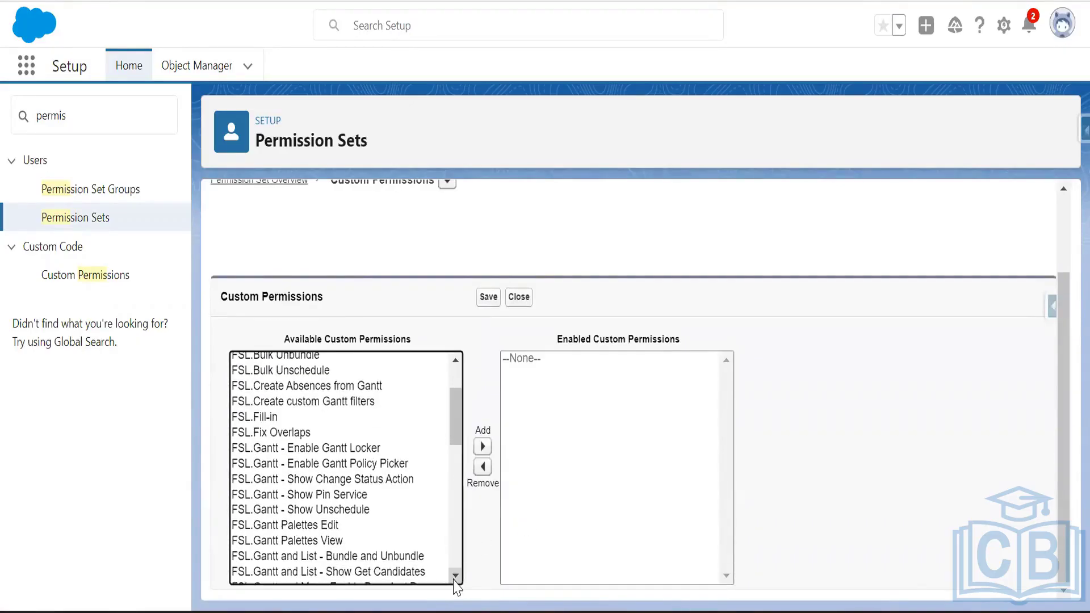
click(454, 577)
click(454, 577)
click(454, 577)
click(454, 577)
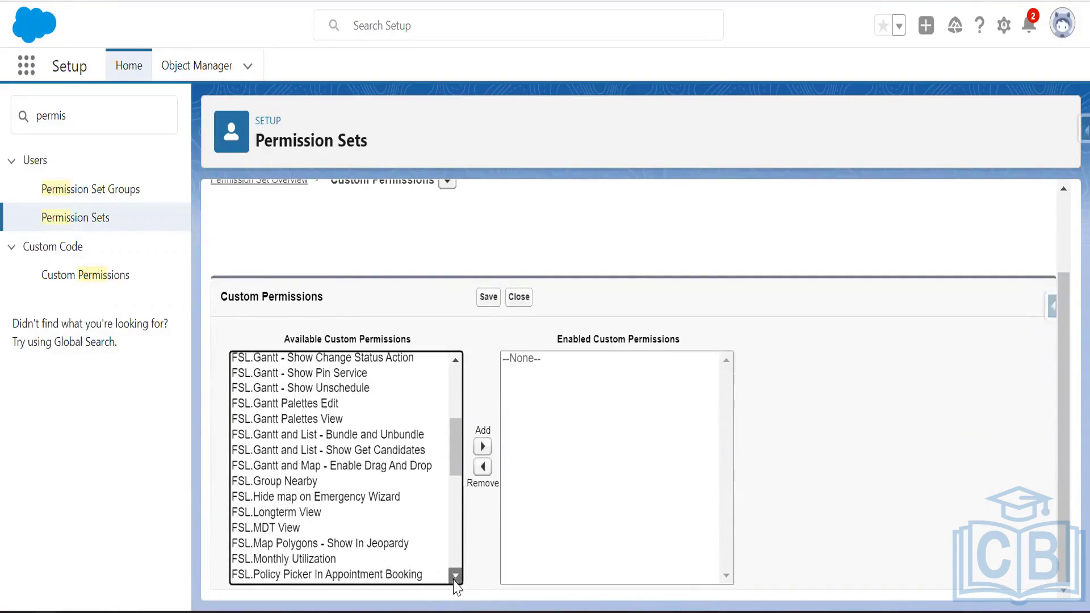
click(455, 576)
click(455, 576)
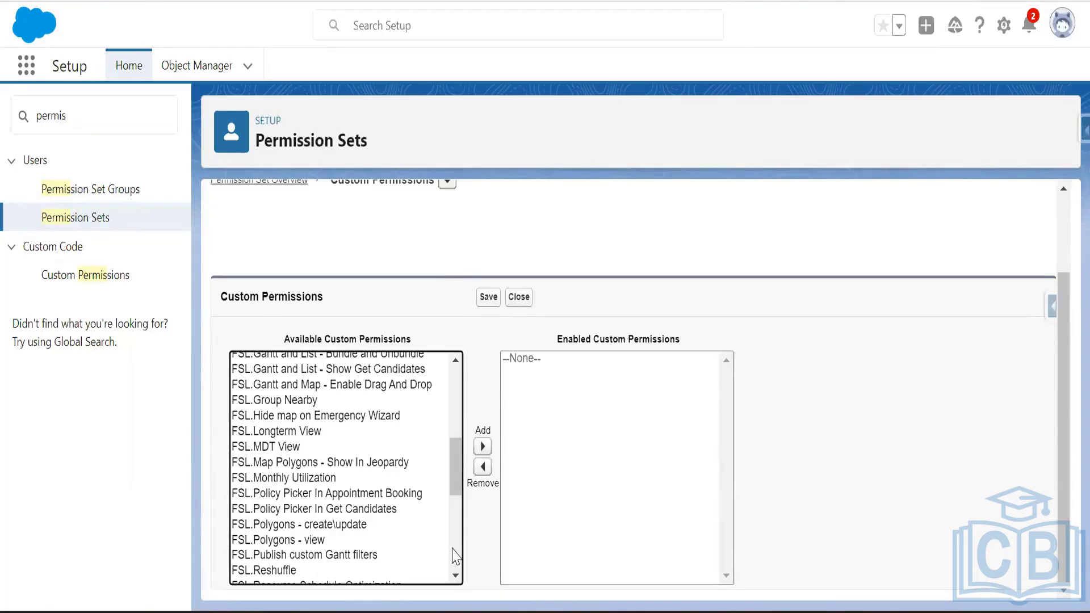
click(455, 575)
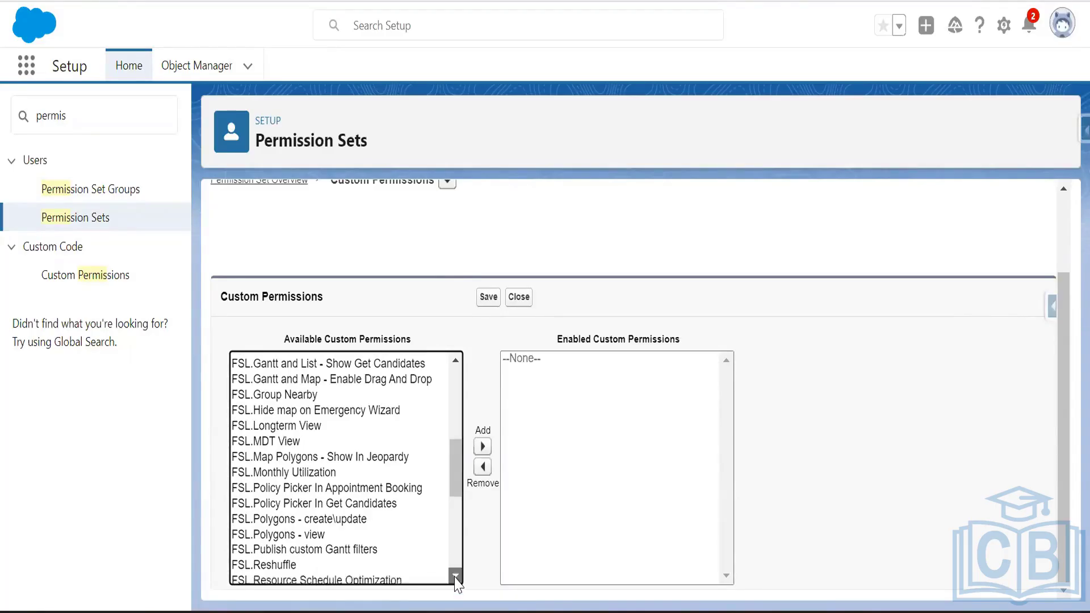
click(455, 575)
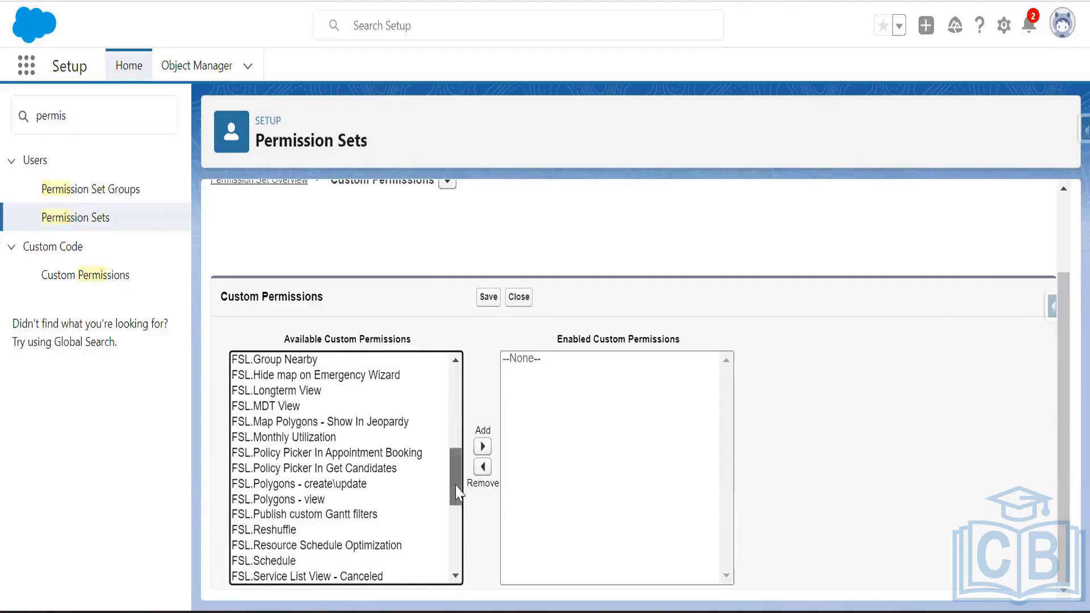
drag(458, 486, 465, 411)
scroll(464, 411, up, 1)
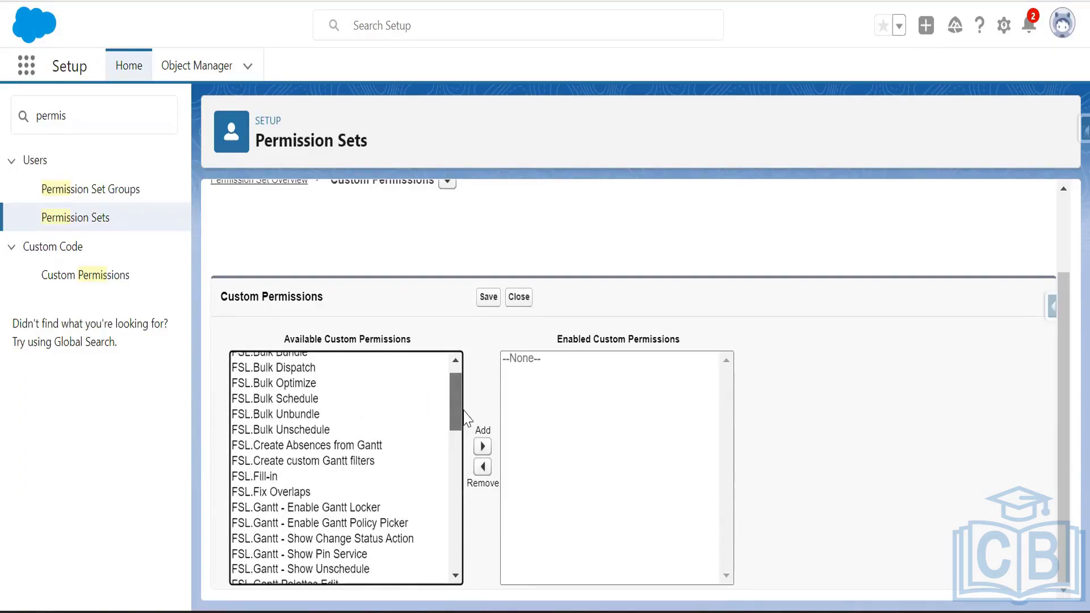
scroll(466, 406, up, 1)
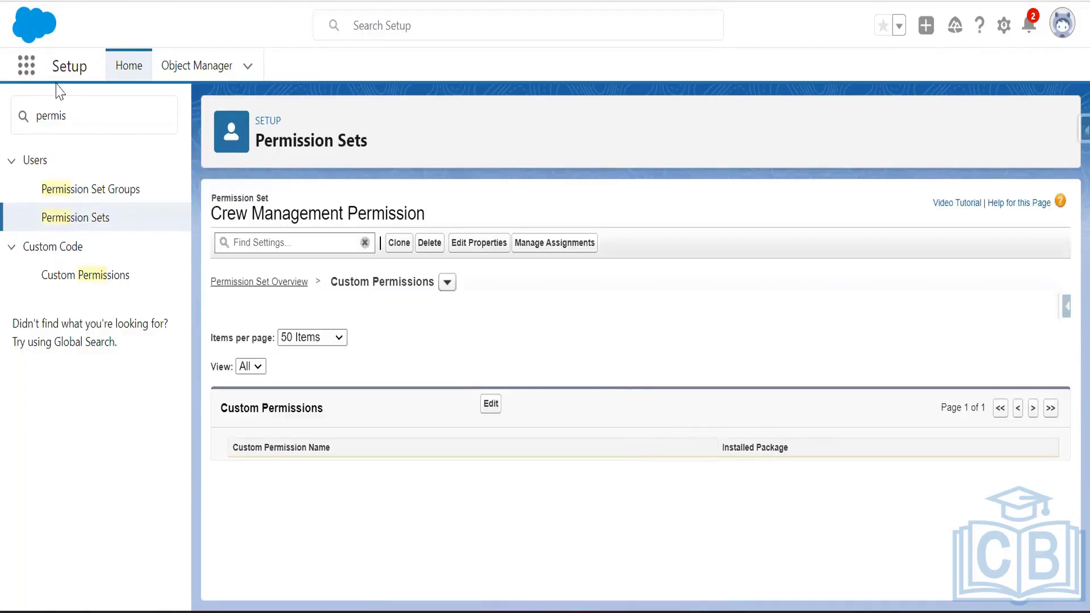
Step: Open the Visualforce Page Access settings of the Crew Management Permission set for editing
click(295, 282)
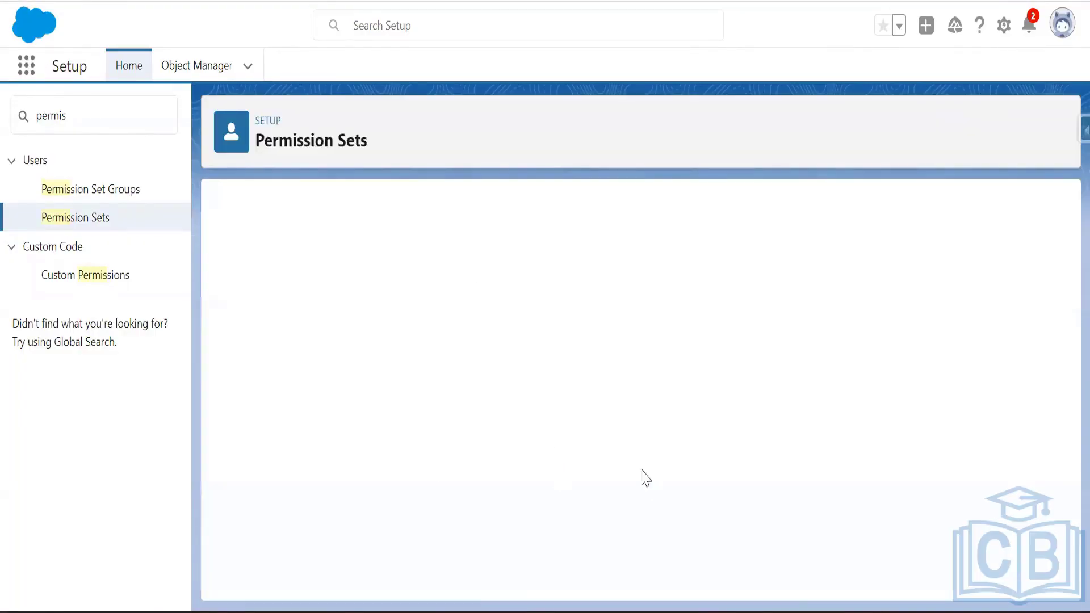
scroll(611, 454, down, 8)
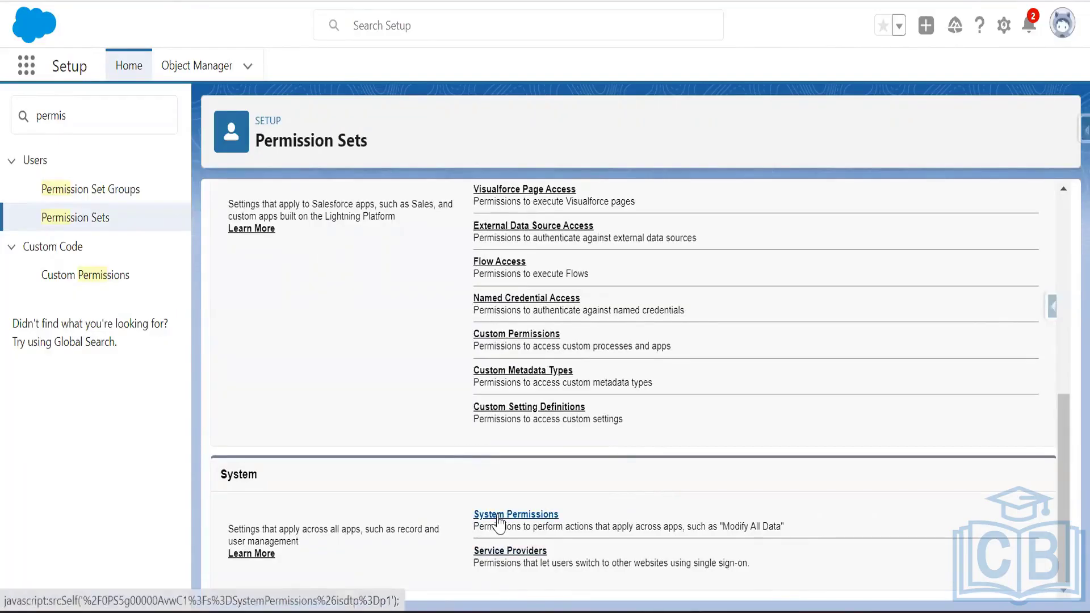
click(518, 193)
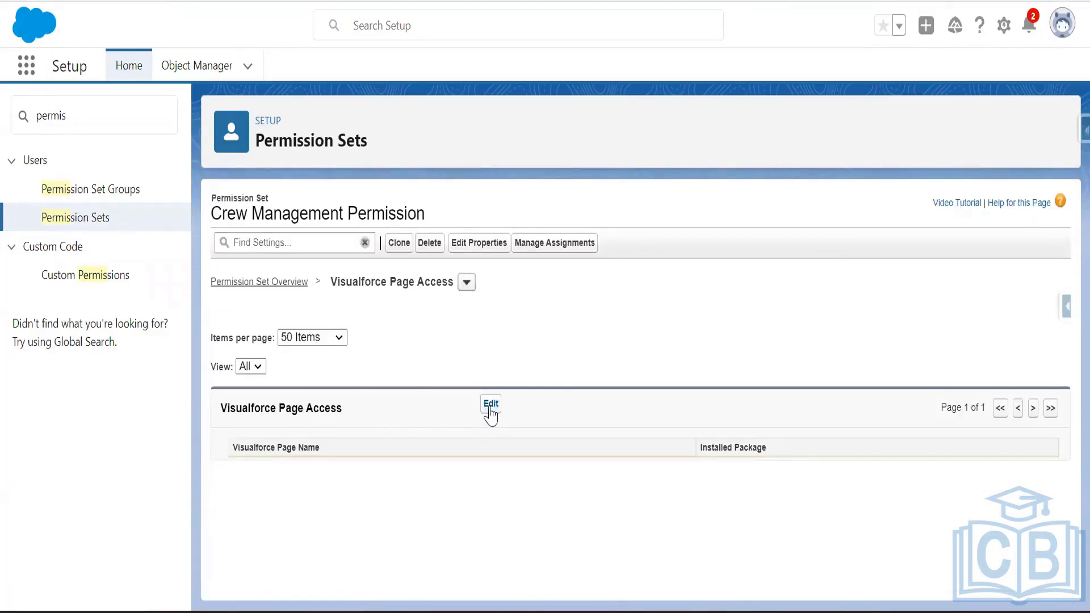
click(490, 407)
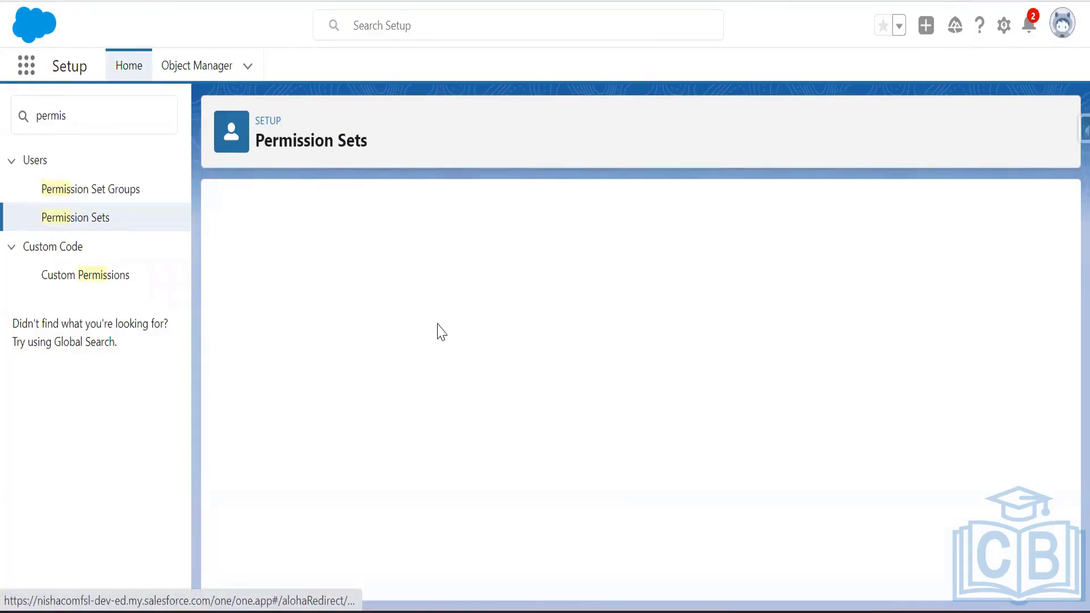
scroll(720, 425, down, 2)
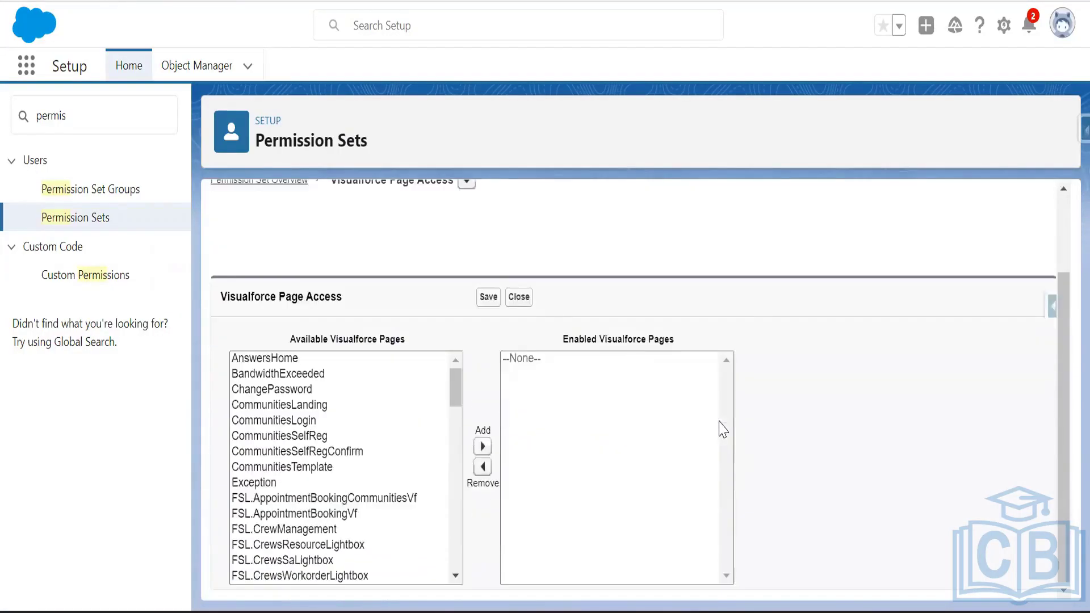
Step: Enable the Visualforce pages FSL.CrewsResourceLightbox and FSL.CrewManagement for the permission set
scroll(371, 502, down, 2)
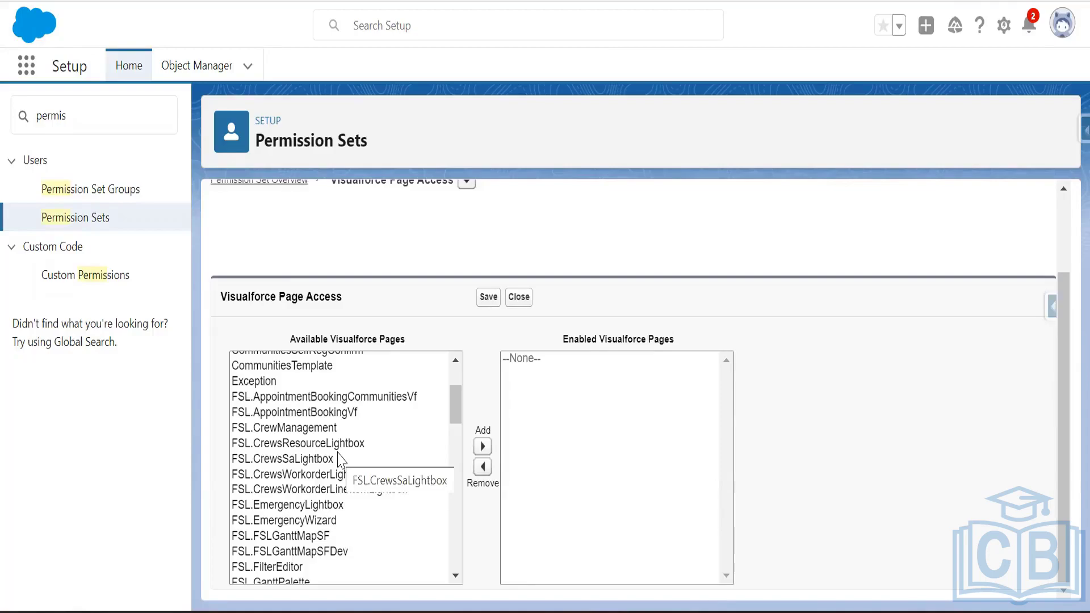
click(287, 446)
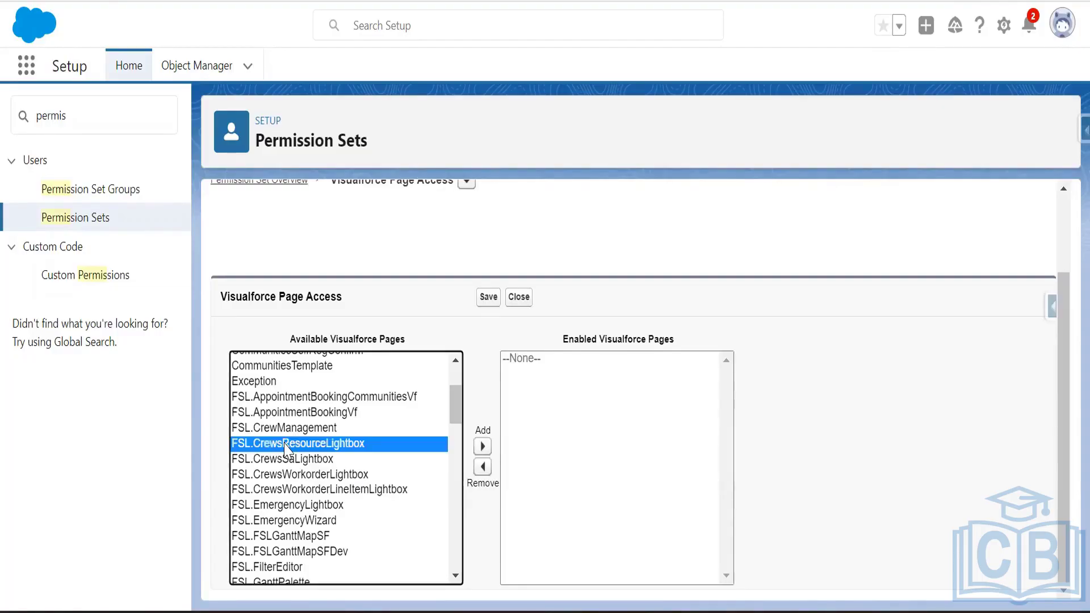
click(483, 447)
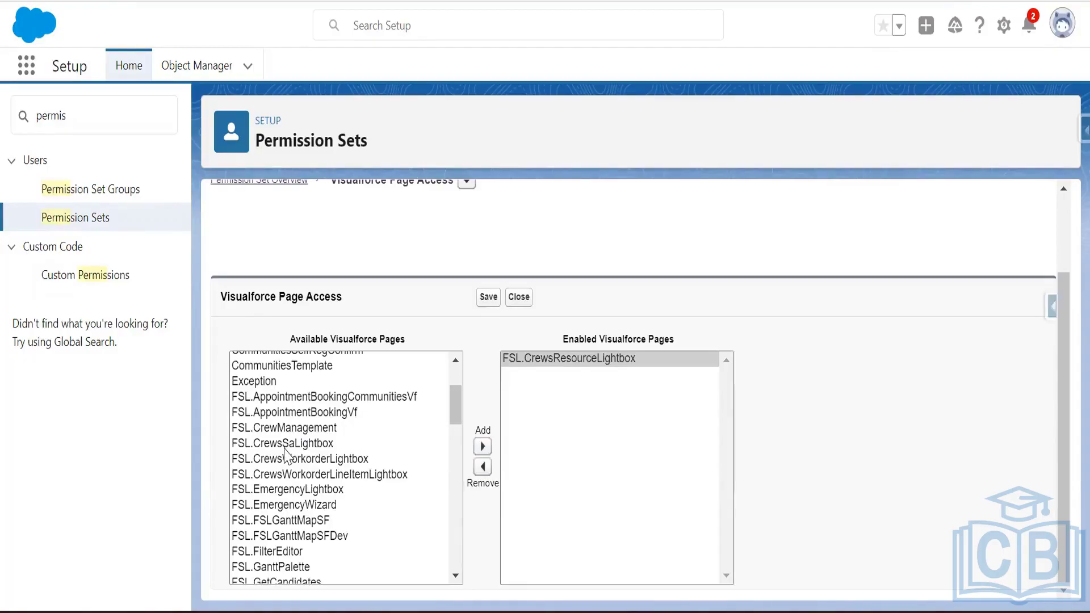
click(292, 430)
click(482, 447)
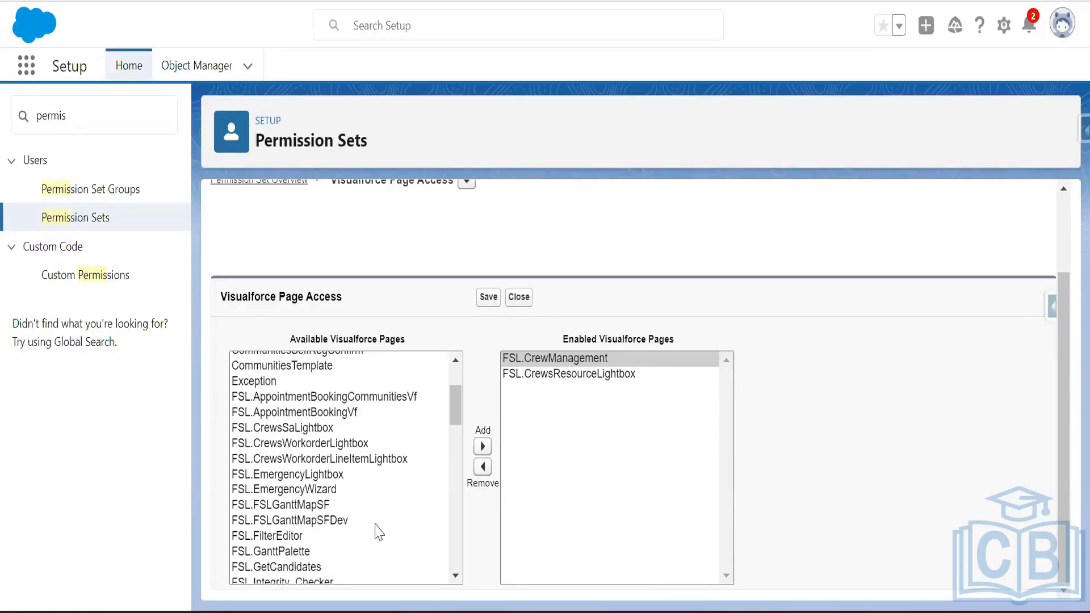
Step: Enable the Visualforce pages FSL.CrewsSaLightbox, FSL.CrewsWorkorderLightbox and FSL.CrewsWorkorderLineItemLightbox
click(278, 427)
click(482, 447)
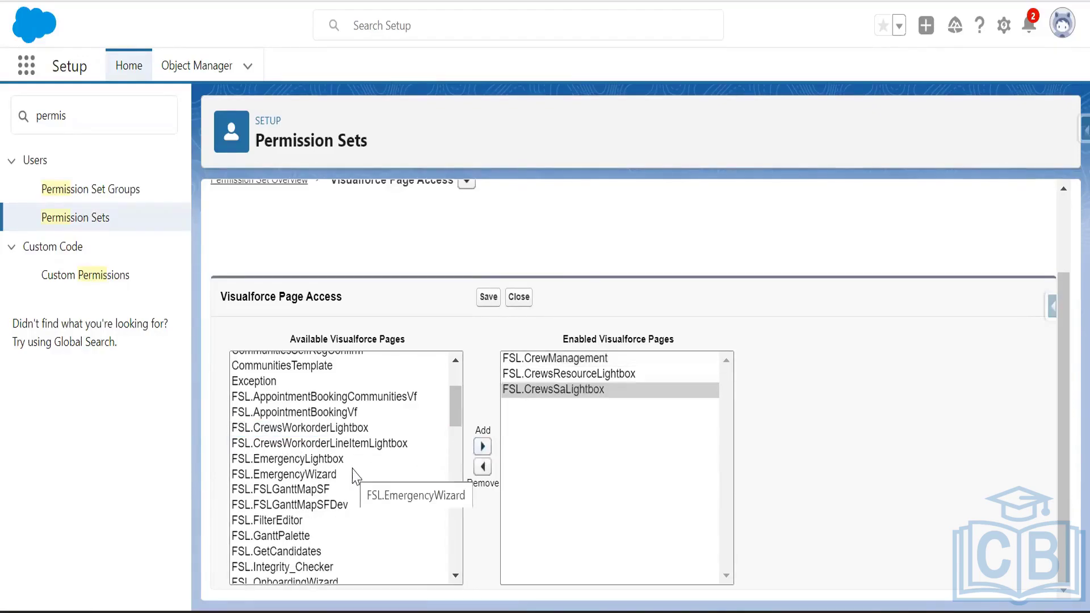
click(336, 427)
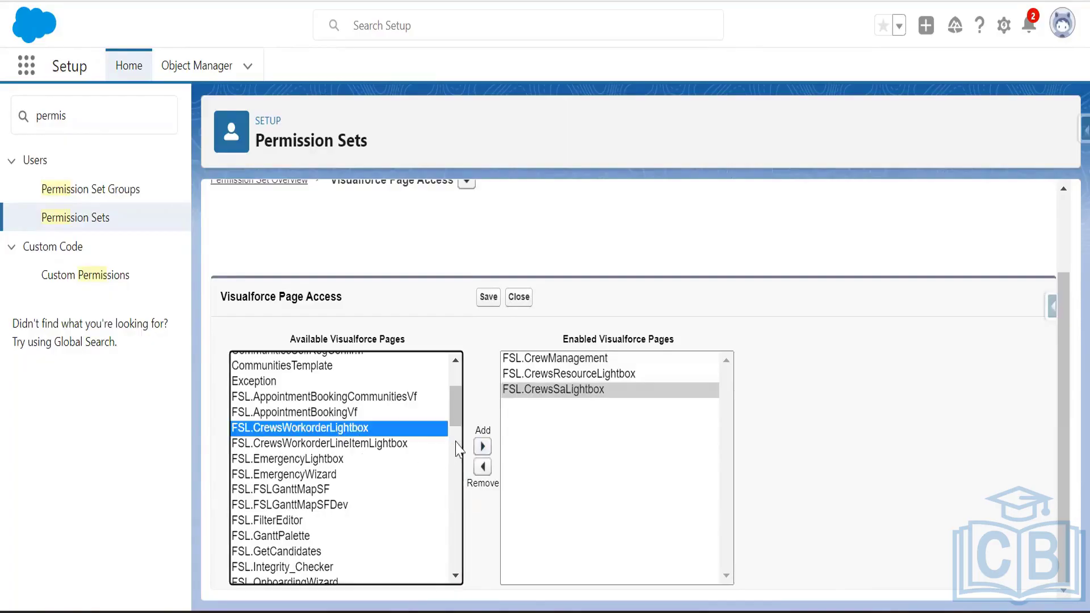
click(480, 448)
click(356, 433)
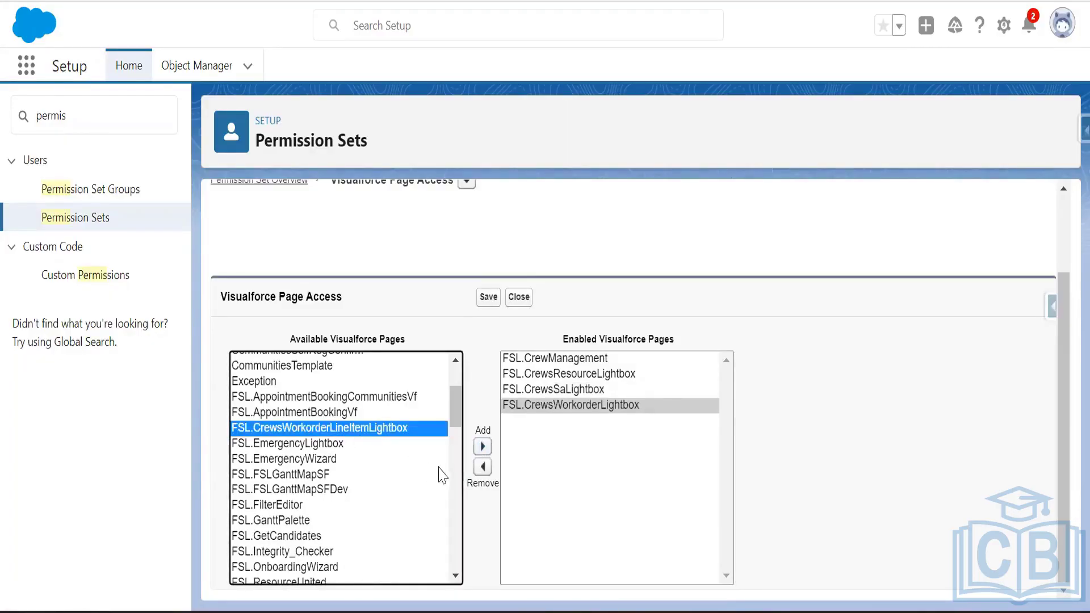
click(483, 449)
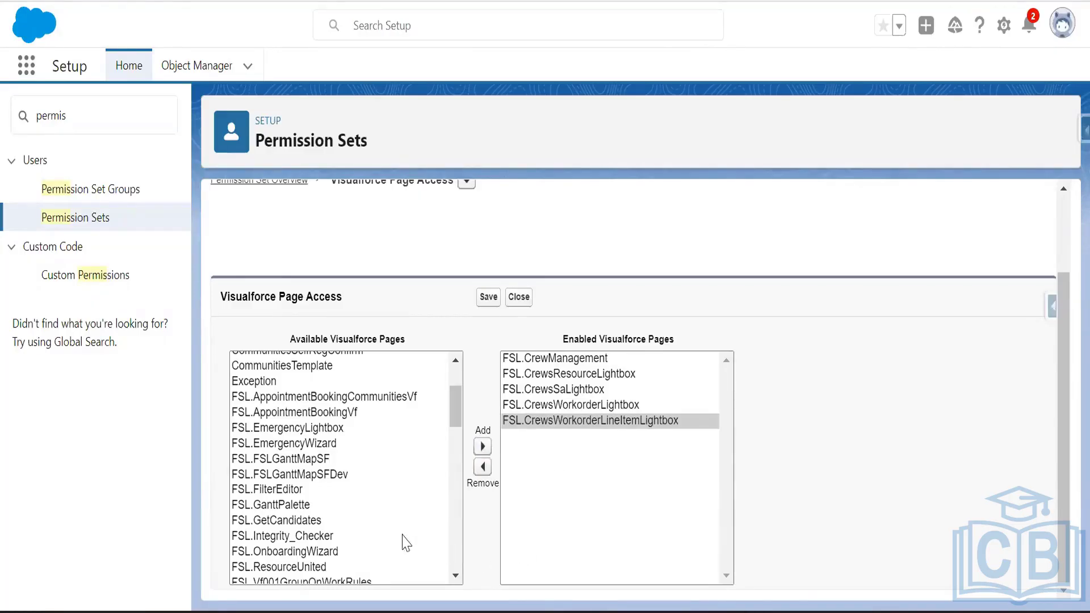
Step: Enable the Visualforce page FSL.vf0998_WorkOrderLineItemLightbox and save the page access settings
click(455, 575)
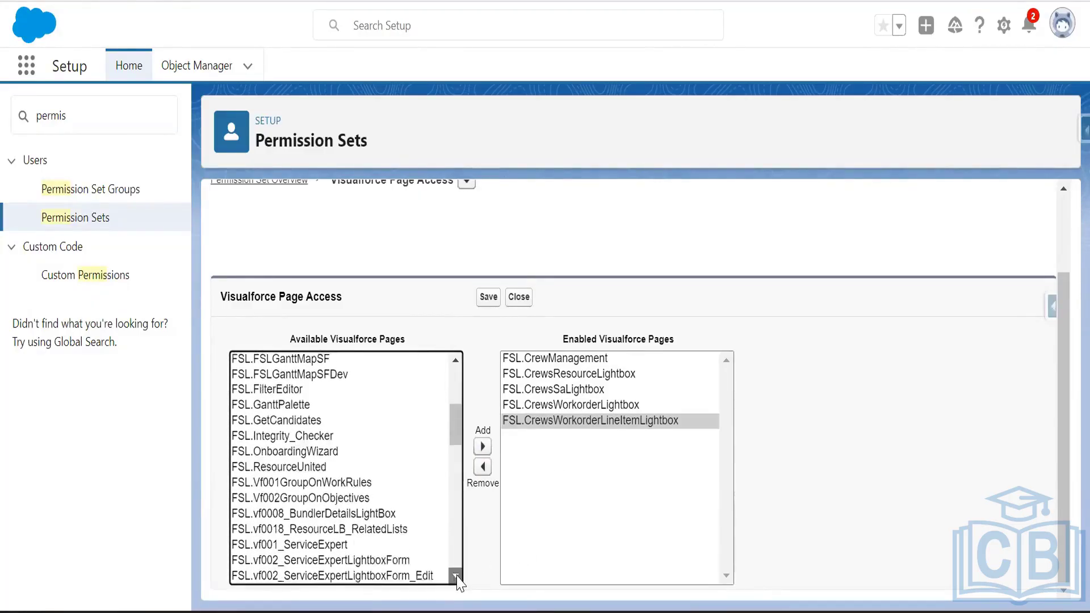
scroll(457, 581, down, 2)
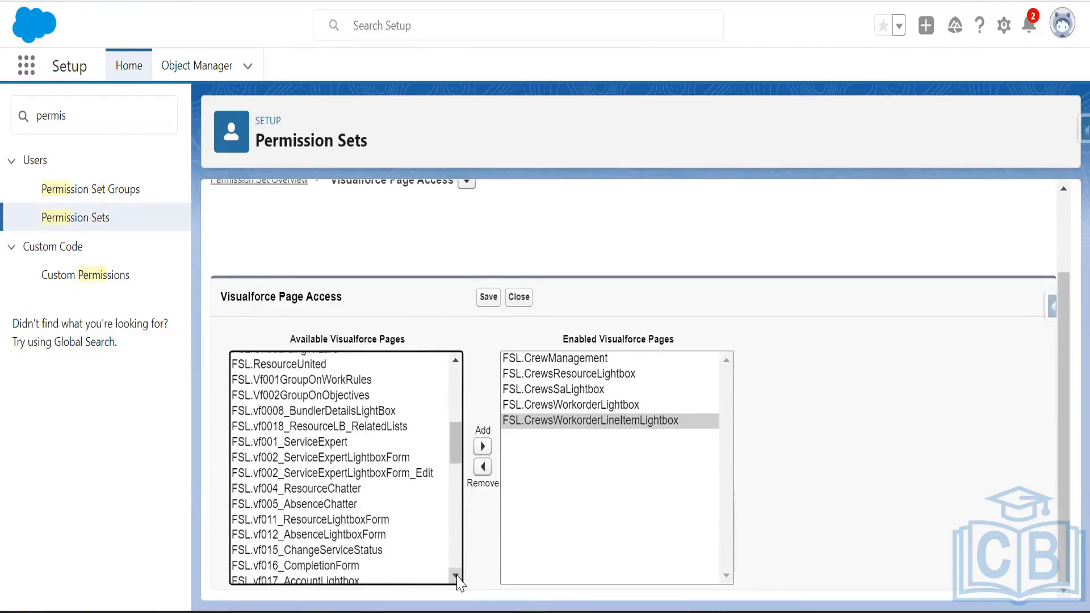
scroll(458, 581, down, 4)
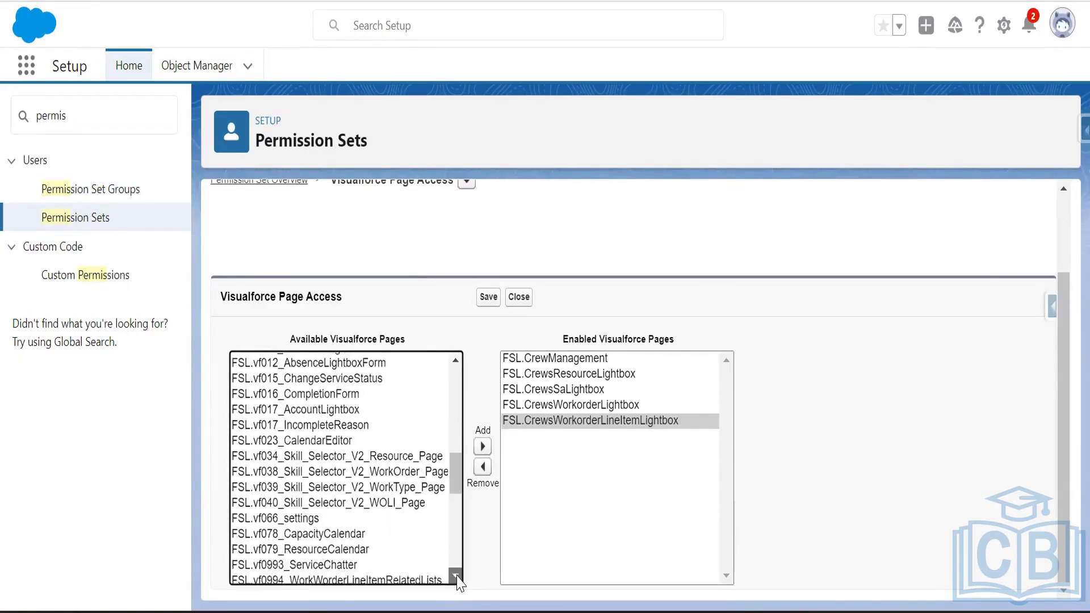
scroll(457, 581, down, 3)
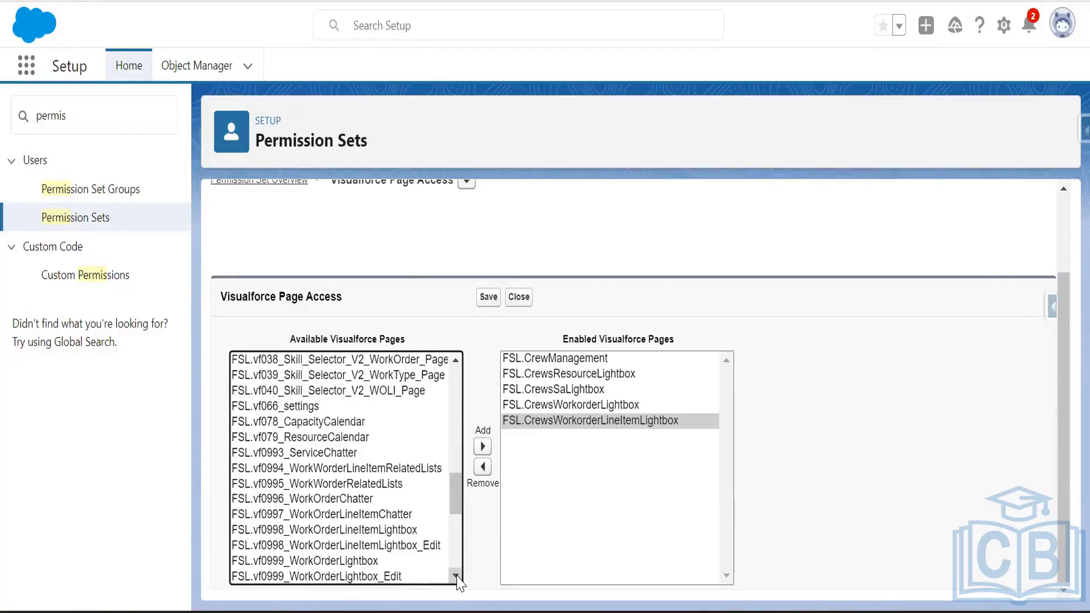
scroll(457, 581, down, 1)
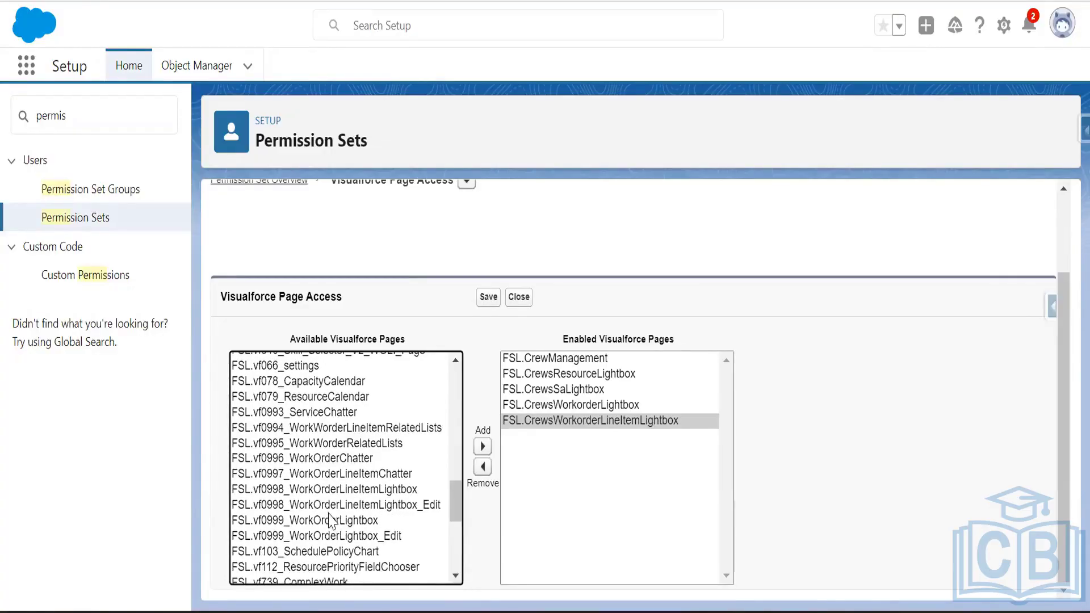
click(303, 463)
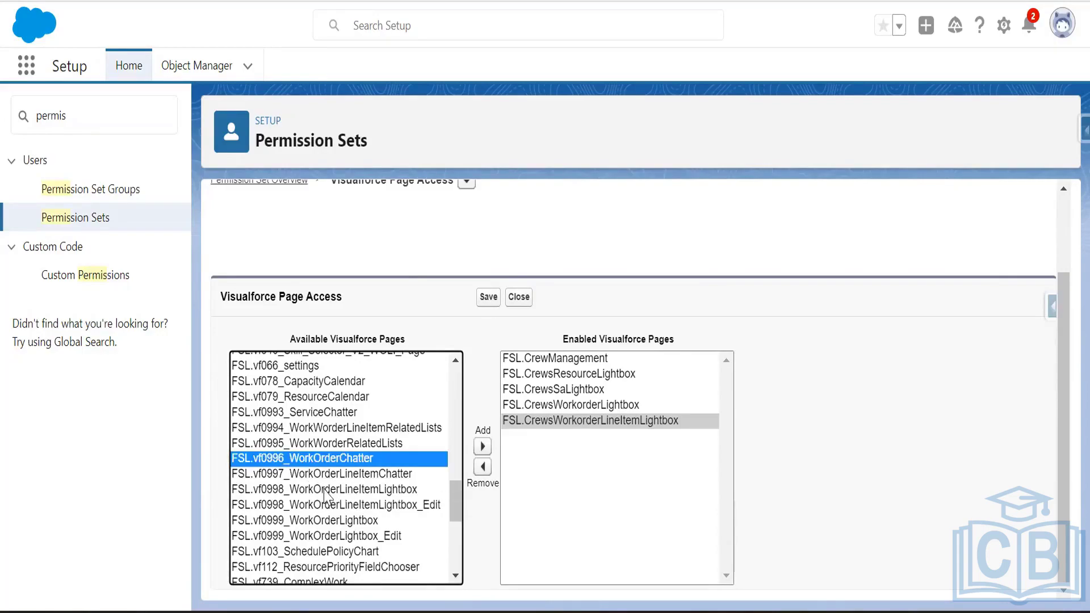
click(344, 475)
click(324, 491)
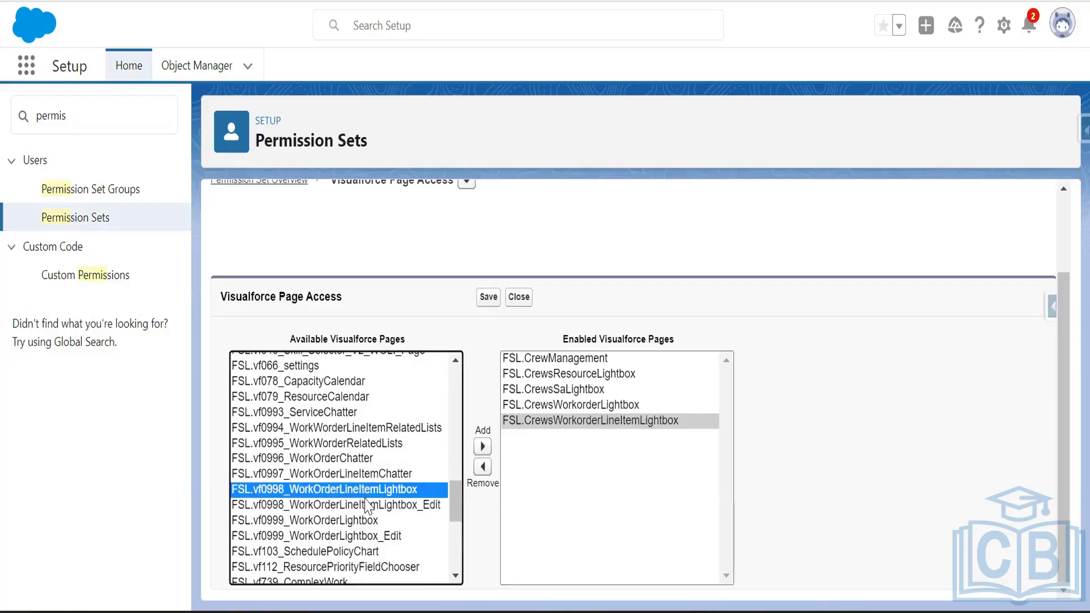
click(482, 447)
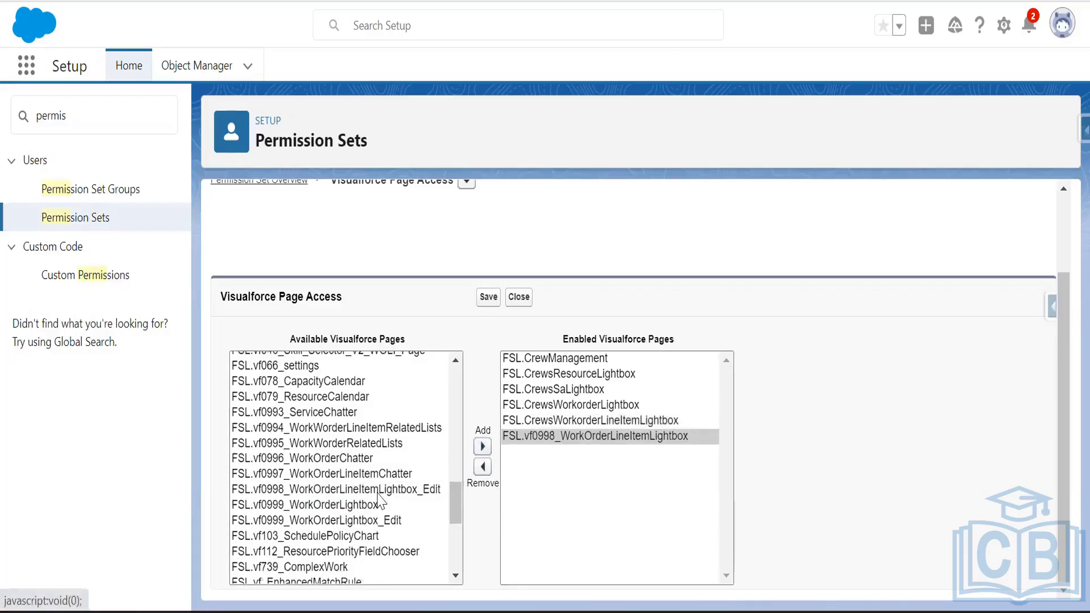
scroll(379, 501, down, 5)
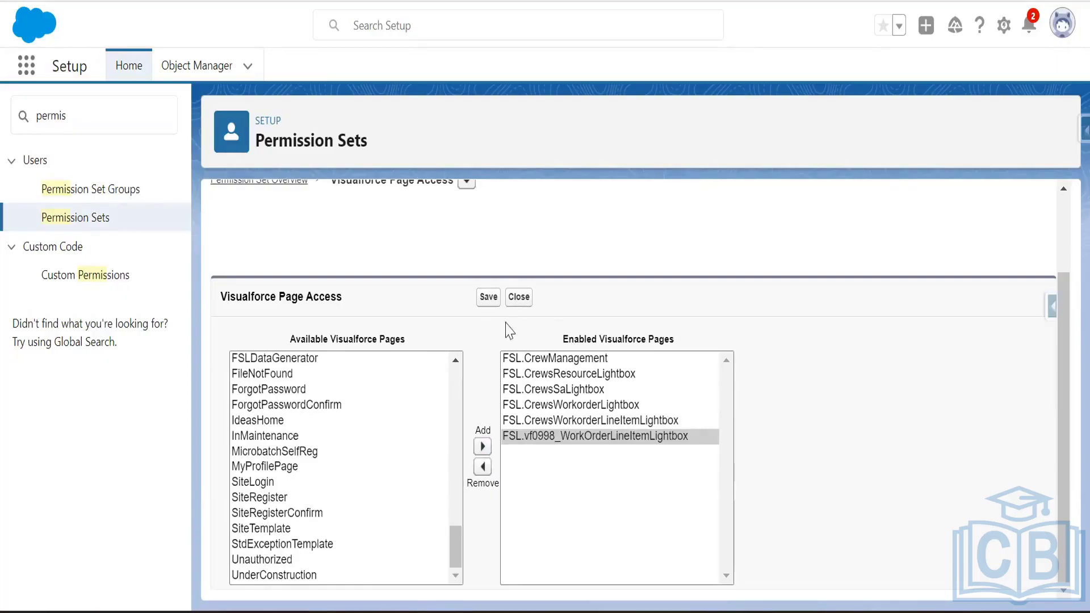
click(488, 297)
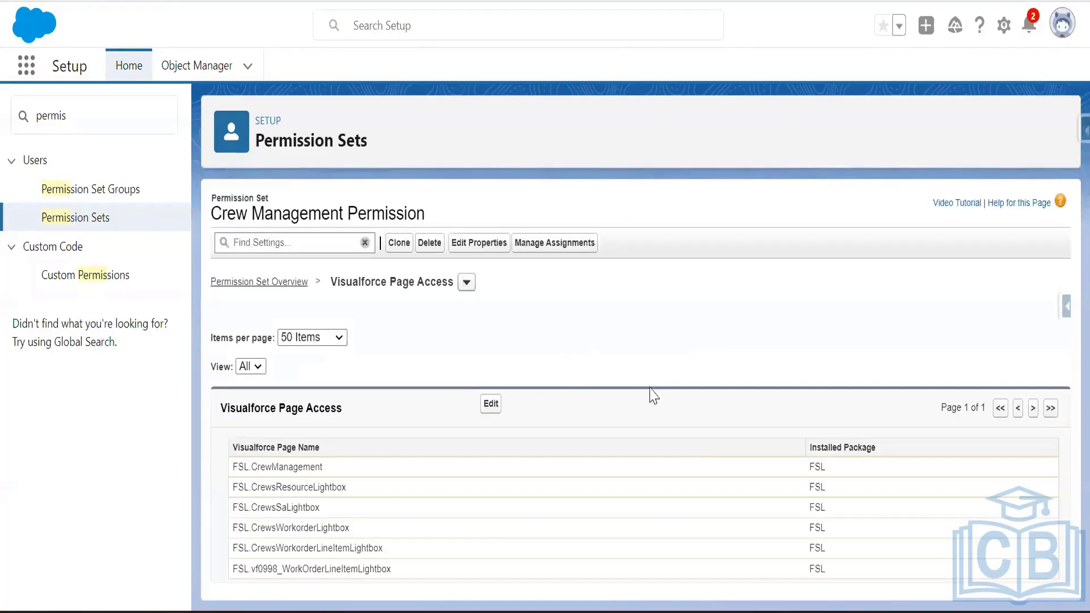
Step: Open the Apex Class Access settings of the Crew Management Permission set for editing
click(467, 283)
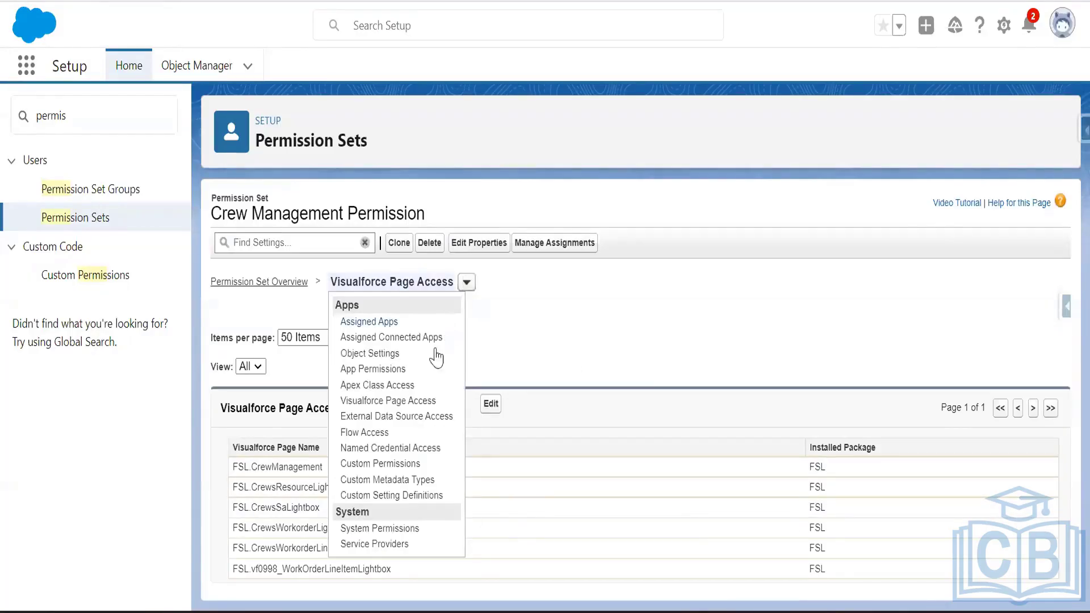
click(404, 385)
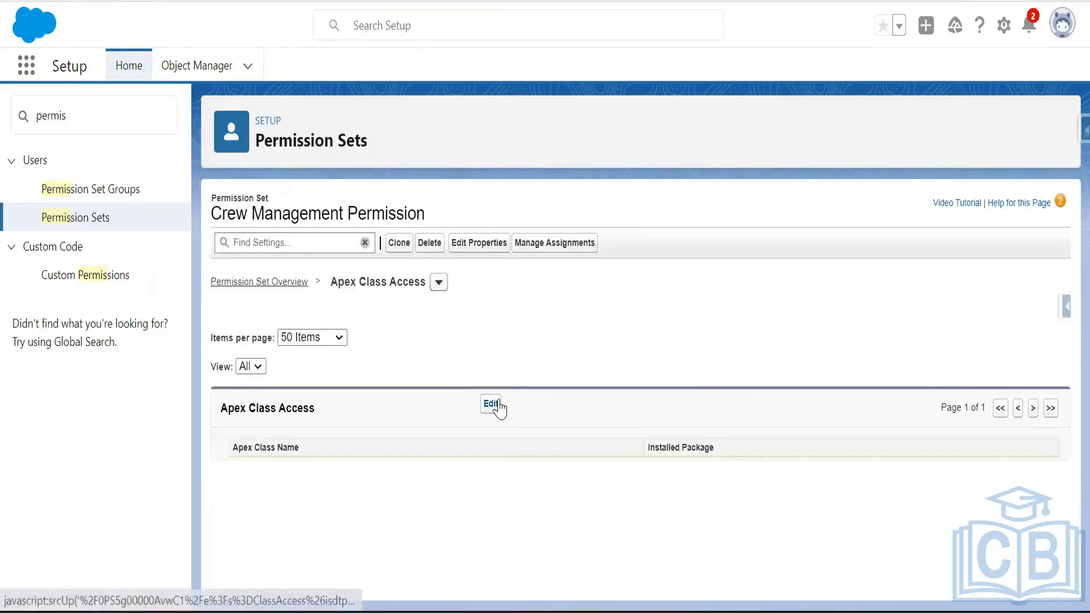
click(491, 404)
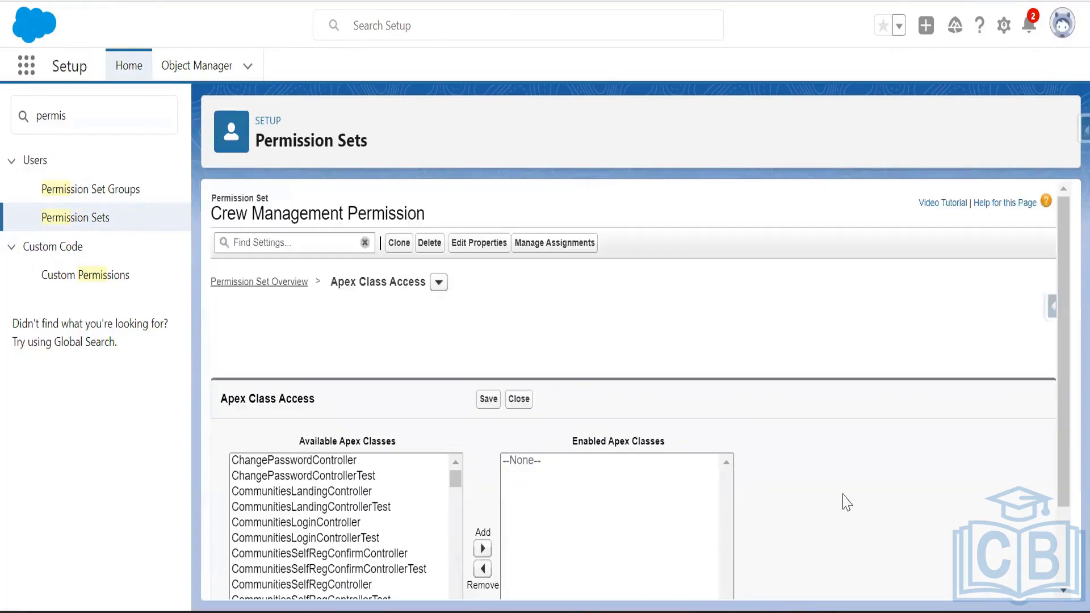
Step: Enable the Apex class FSL.CrewManagement for the permission set and save the class access settings
scroll(611, 530, down, 2)
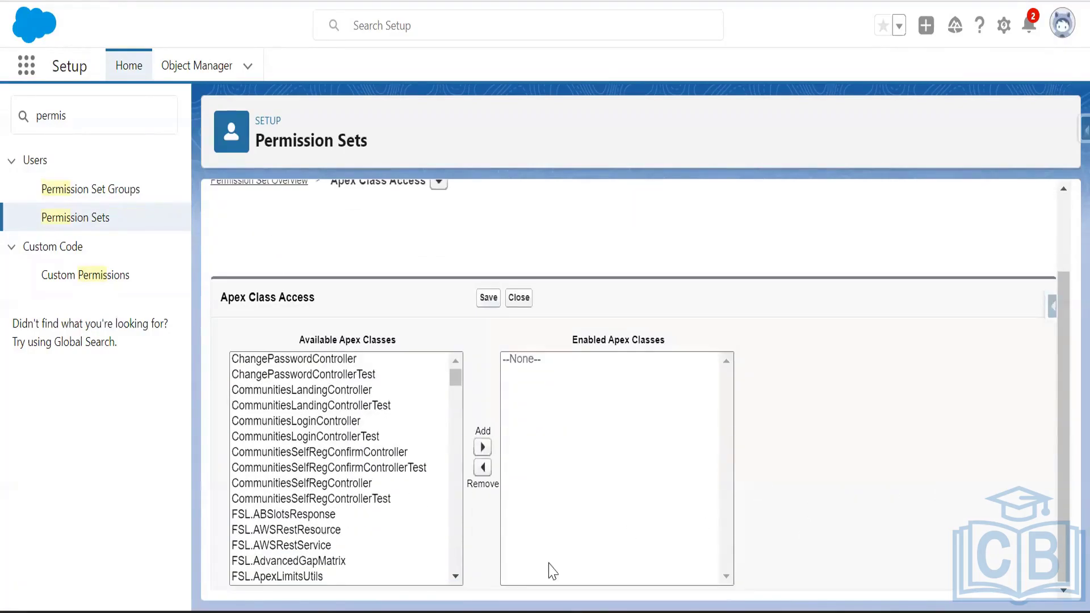
click(455, 576)
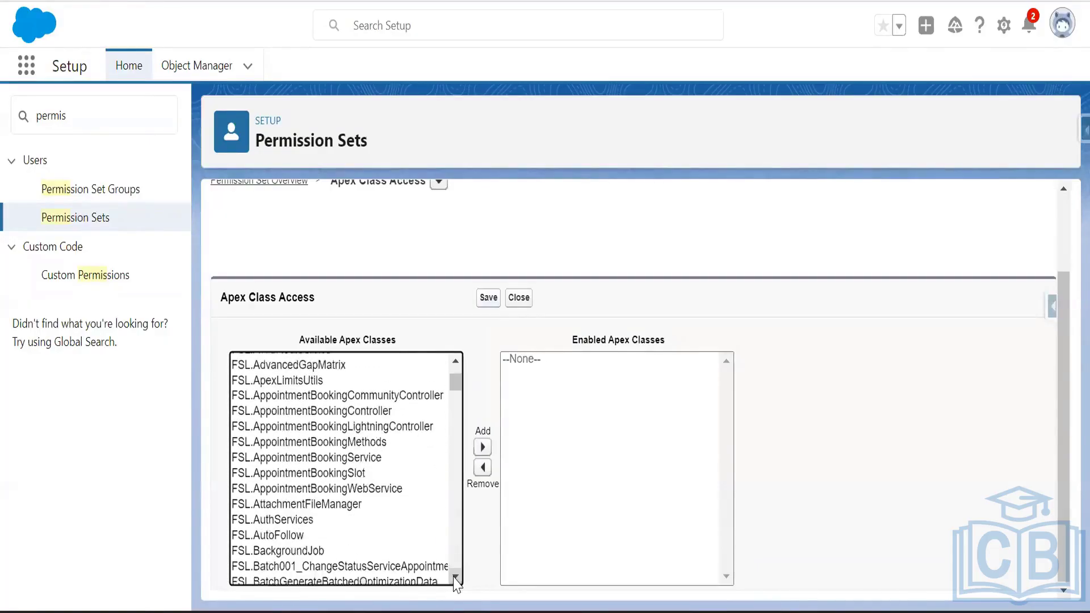
scroll(455, 579, down, 9)
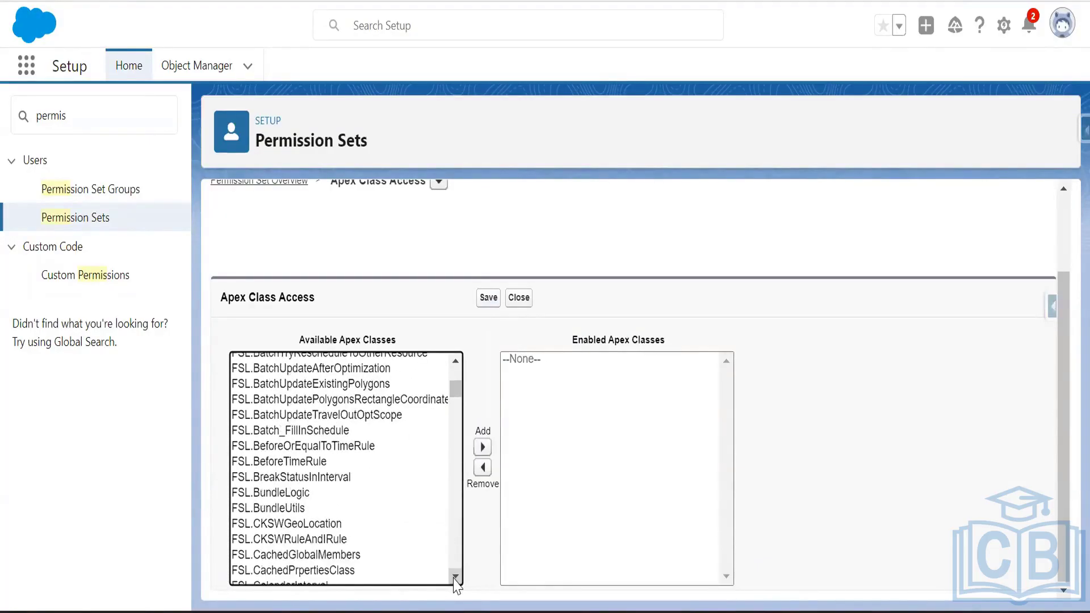
scroll(455, 579, down, 6)
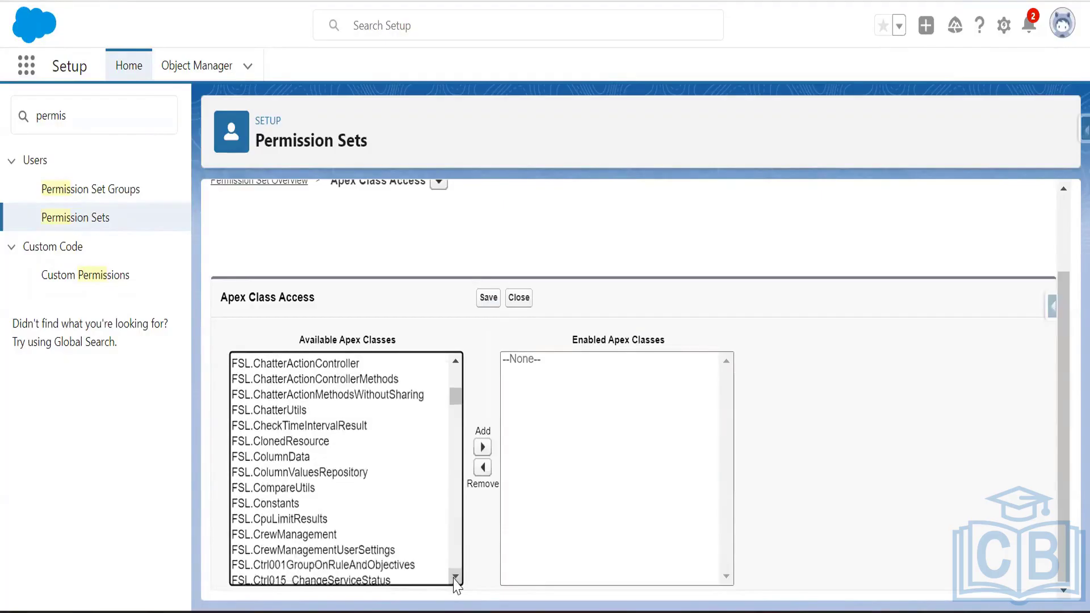
scroll(455, 579, down, 1)
click(323, 495)
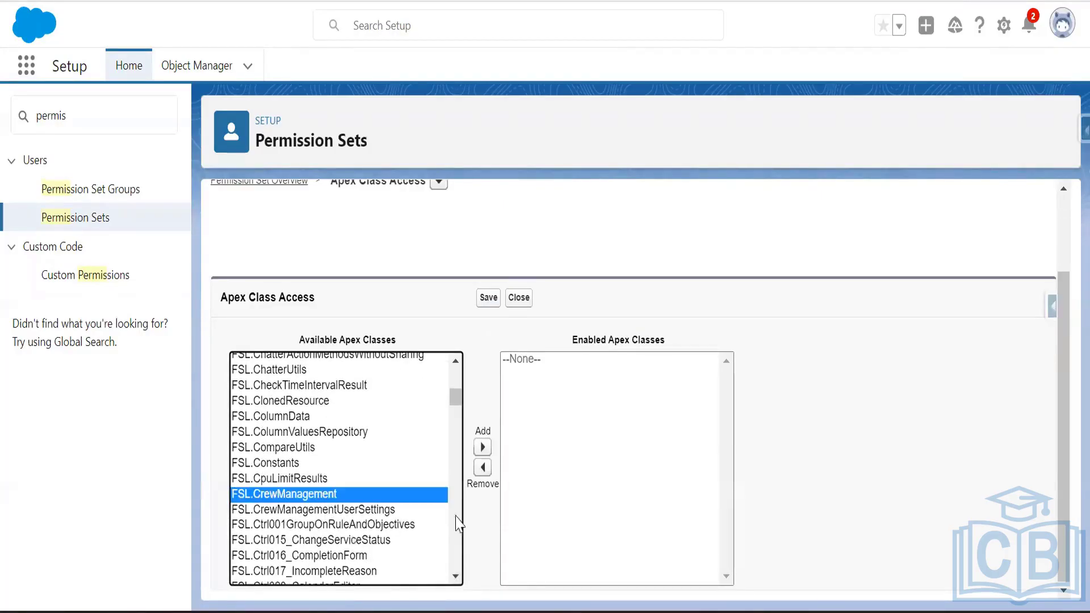
click(483, 447)
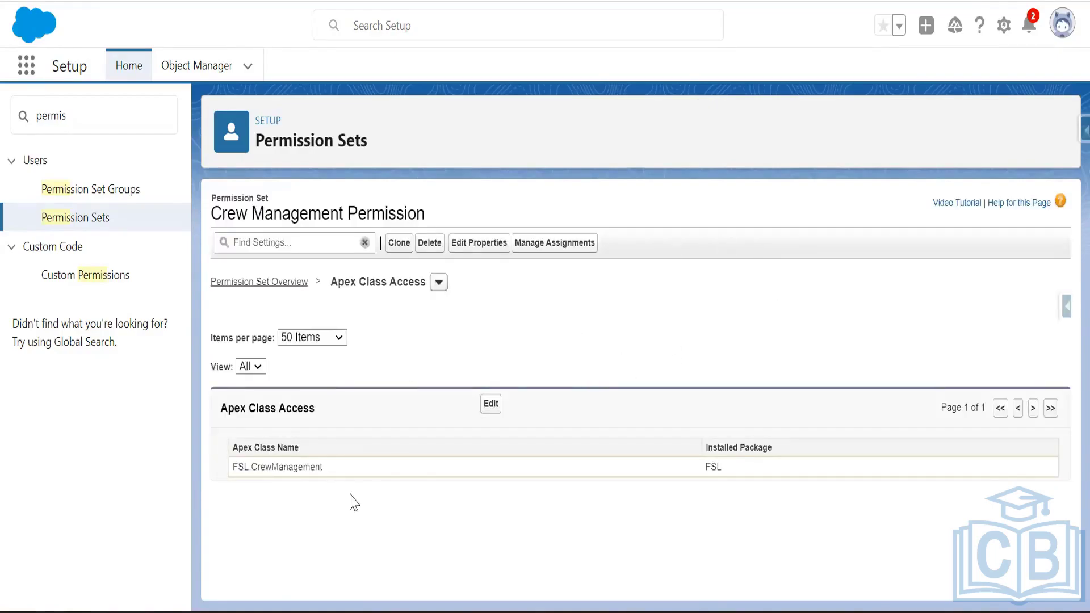
Step: Check the signed-in user's profile details to see which account needs the permission set
double_click(265, 466)
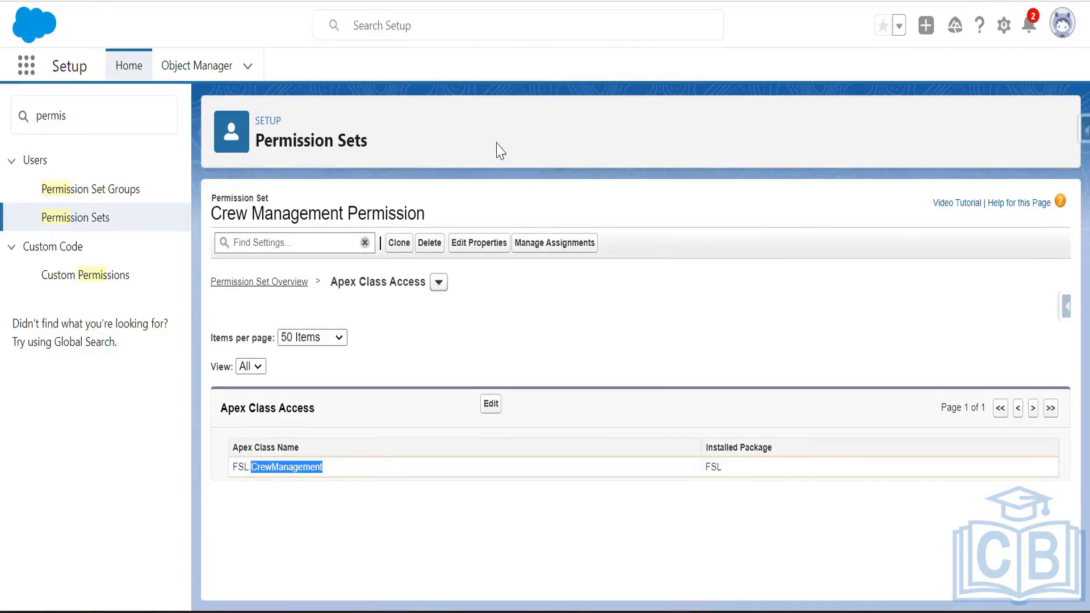
click(1062, 24)
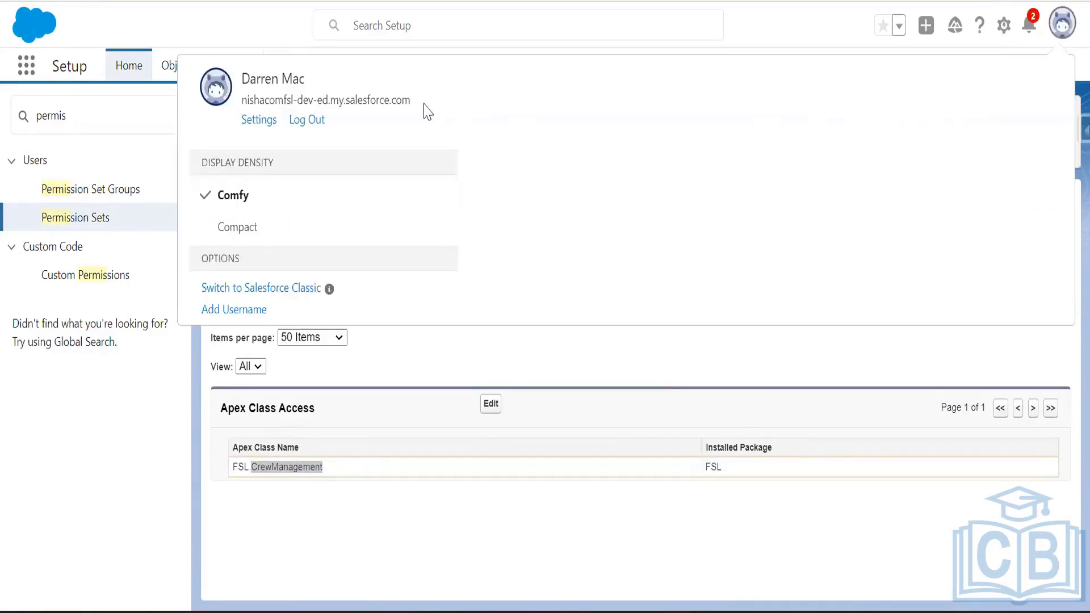
click(288, 31)
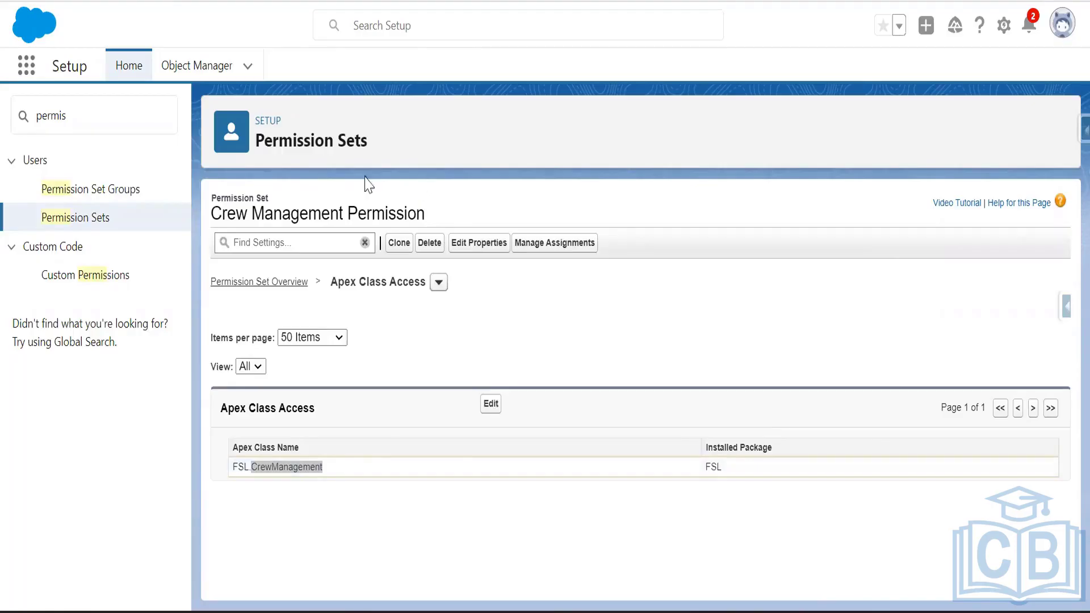
Step: Find the signed-in user's record under Users in Setup and open its permission set assignments for editing
double_click(55, 116)
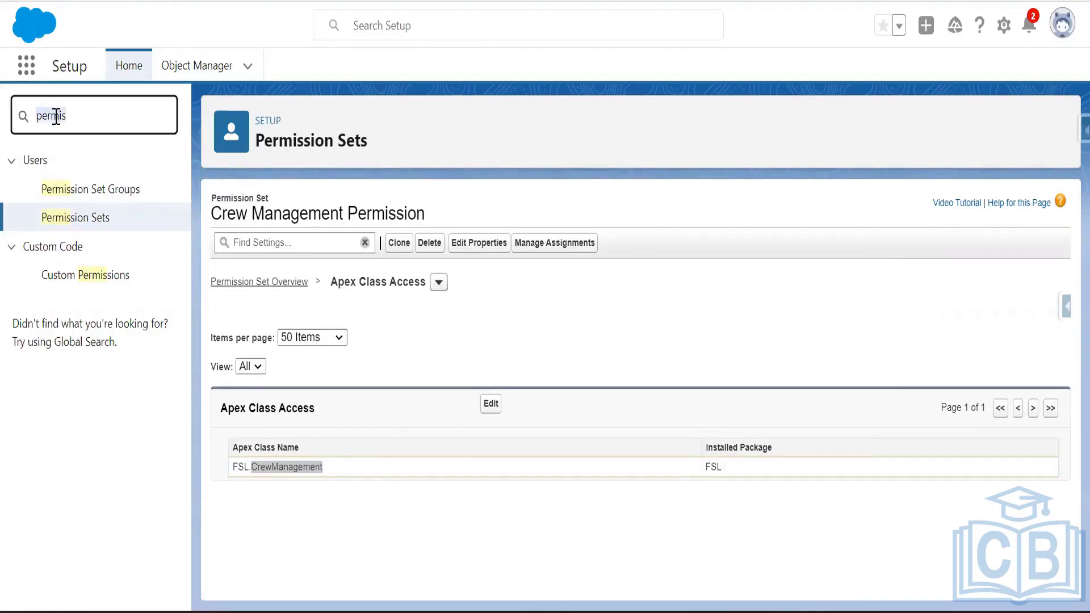
text(user)
scroll(182, 136, down, 3)
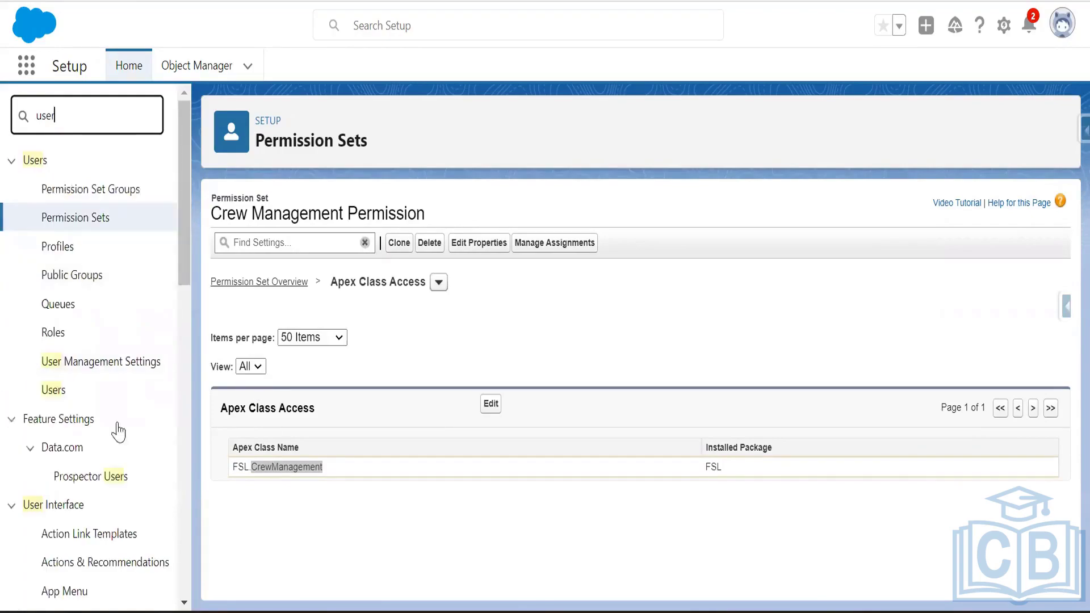
click(54, 390)
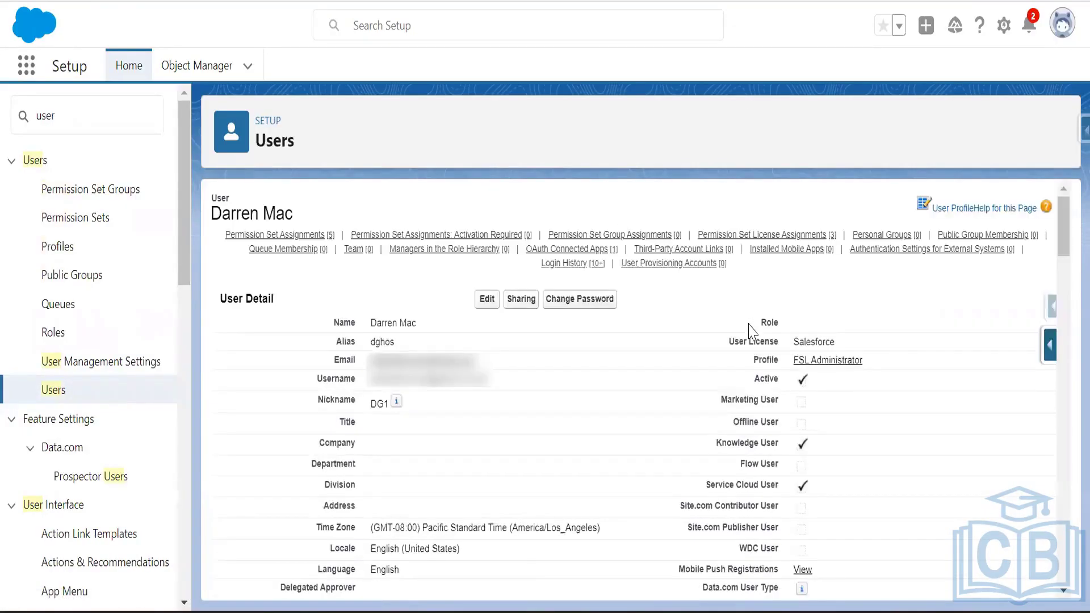
click(288, 241)
click(494, 199)
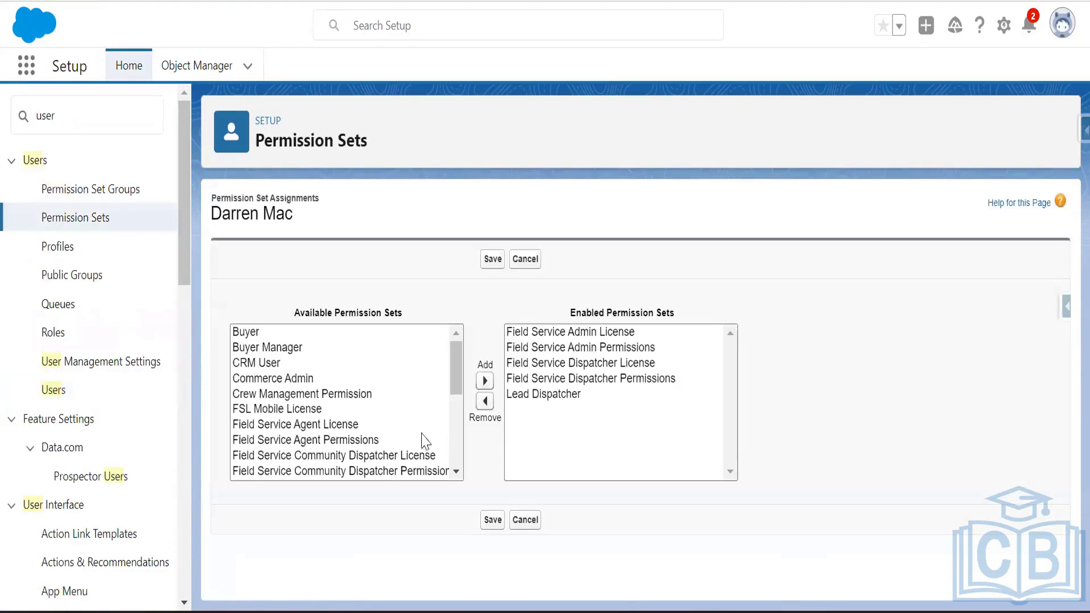
Step: Assign the Crew Management Permission set to the user and save the assignments
click(319, 394)
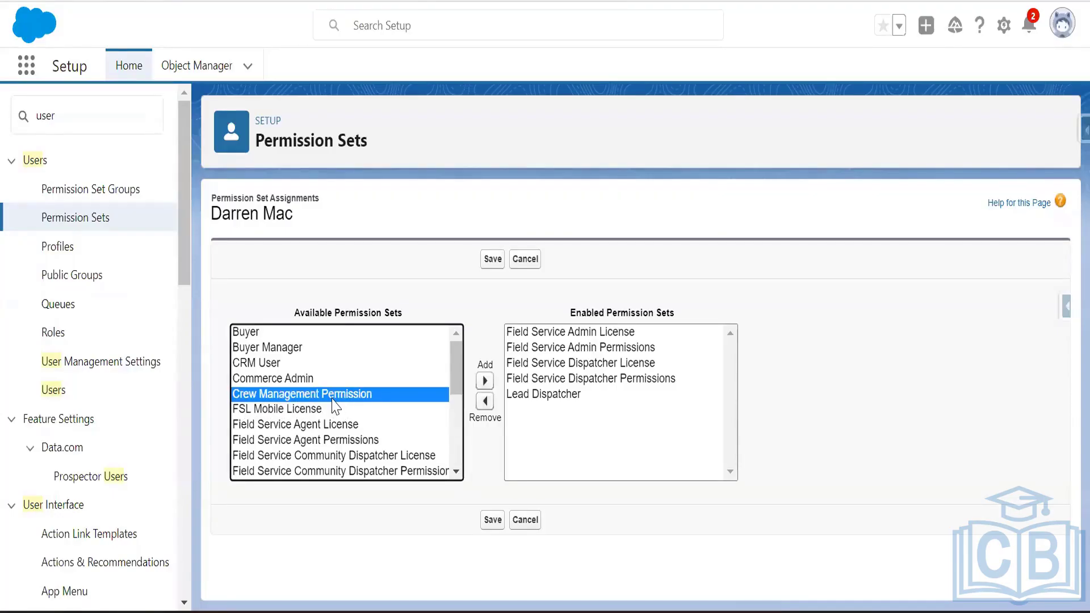
click(485, 381)
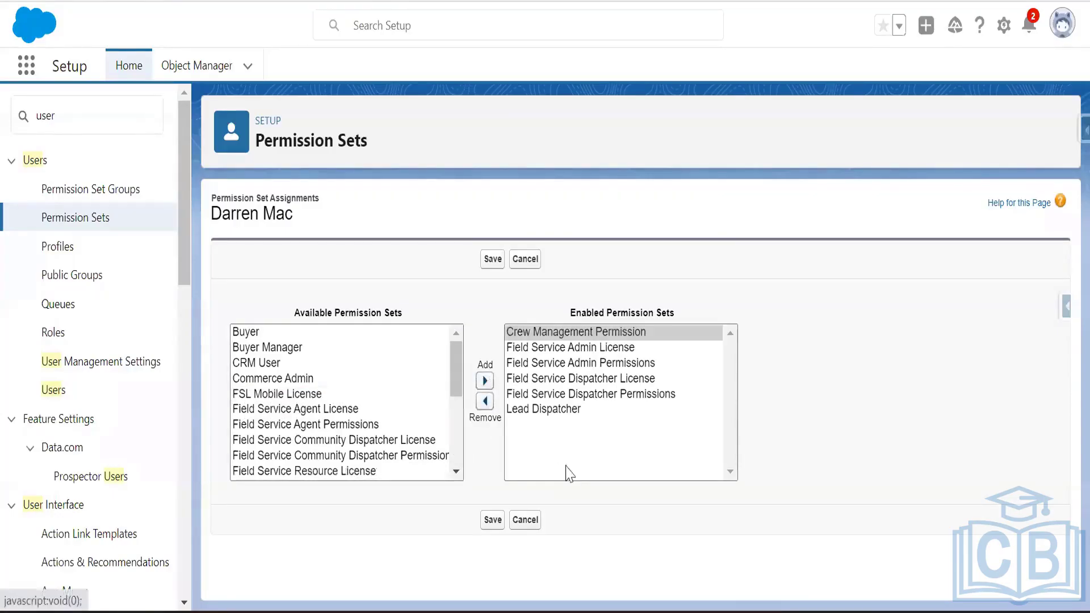
click(491, 260)
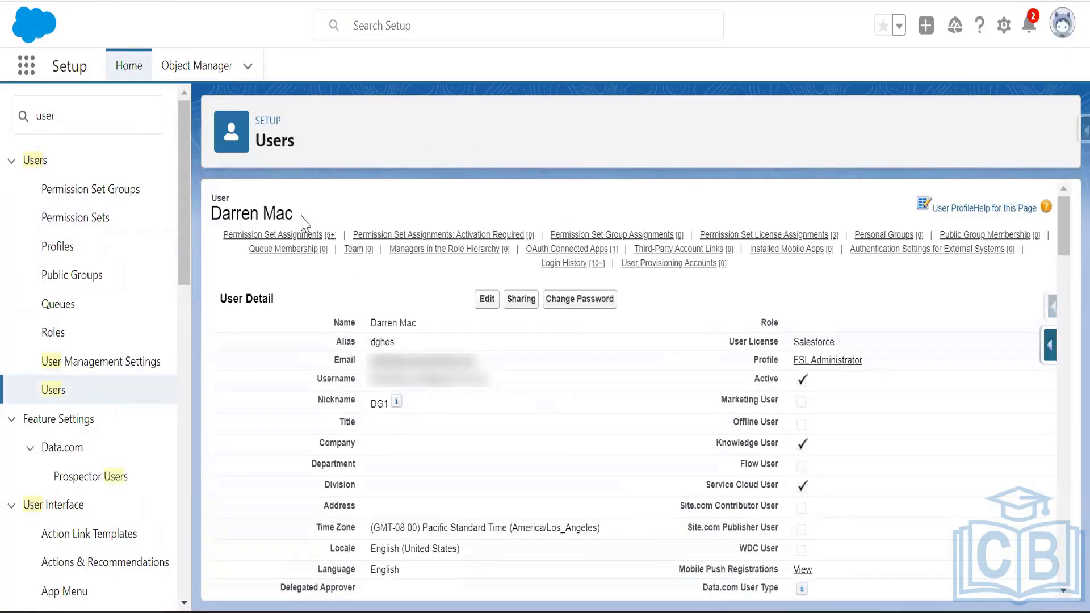
drag(302, 215, 214, 215)
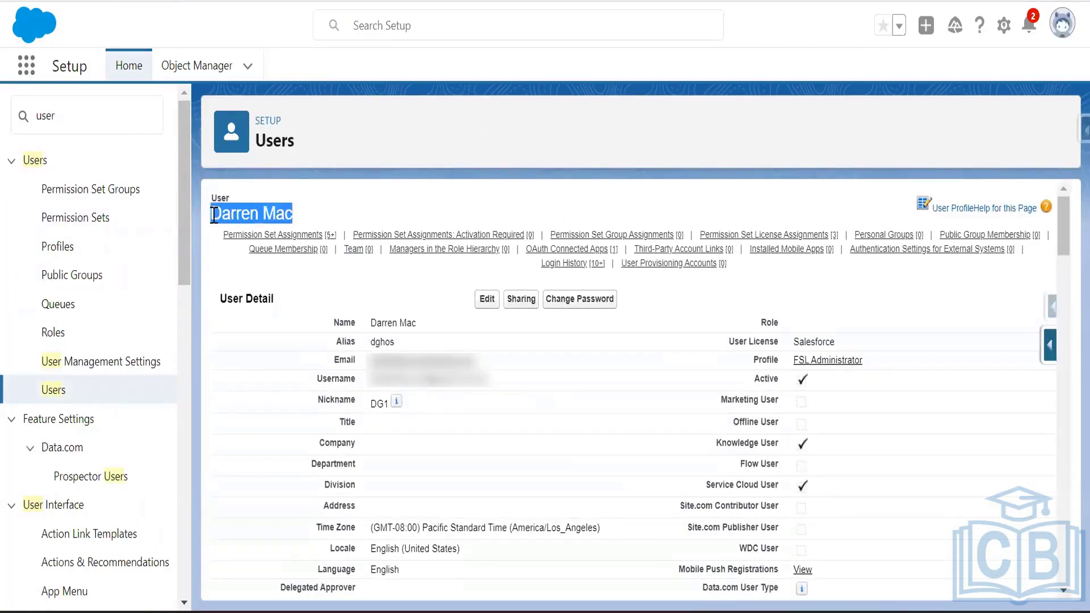
Step: Search the available apps and items for "crew" and open the first Crew Management item
click(27, 67)
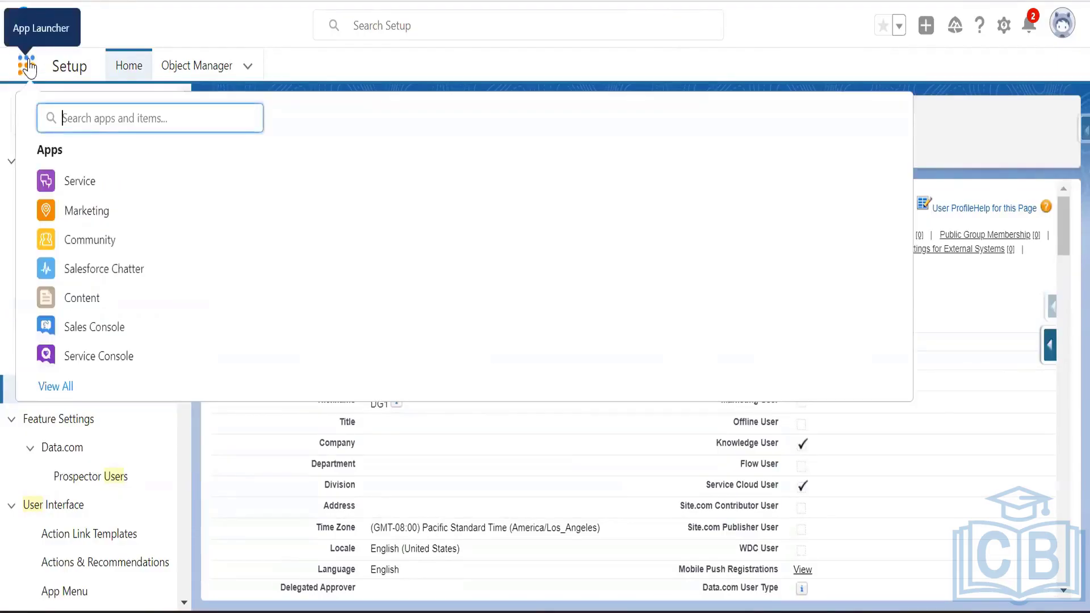
text(crew)
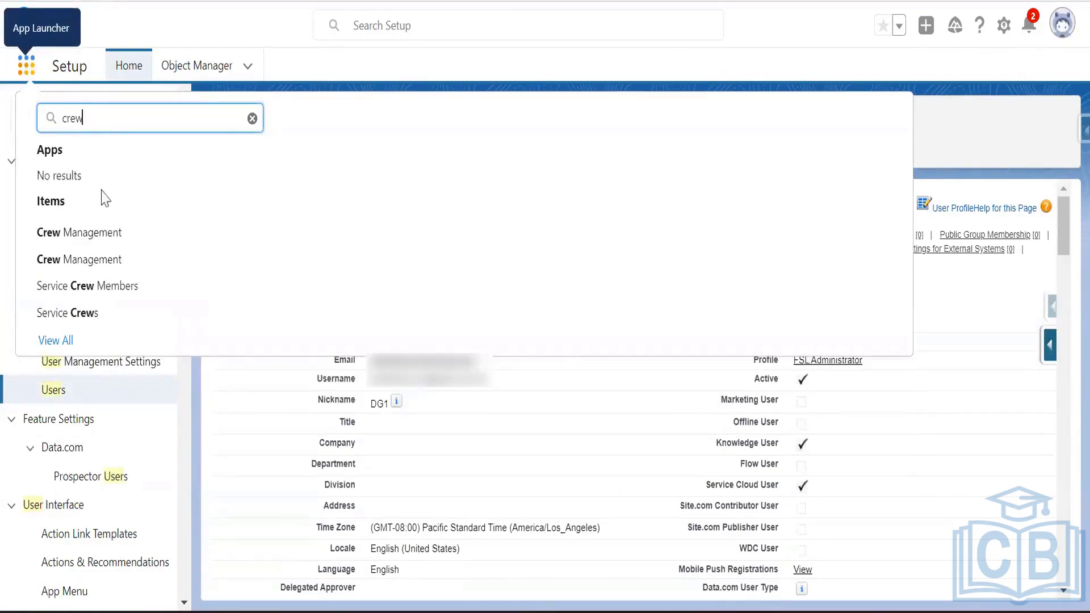
click(461, 204)
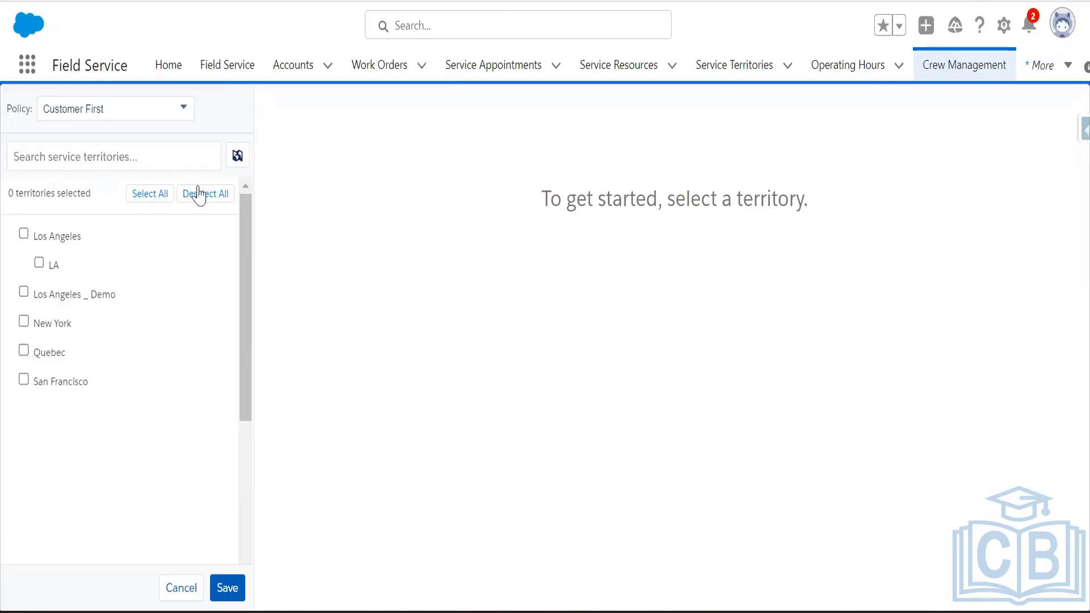
Step: Search for "crew" again and open the second Crew Management item, the Lightning app page
click(42, 86)
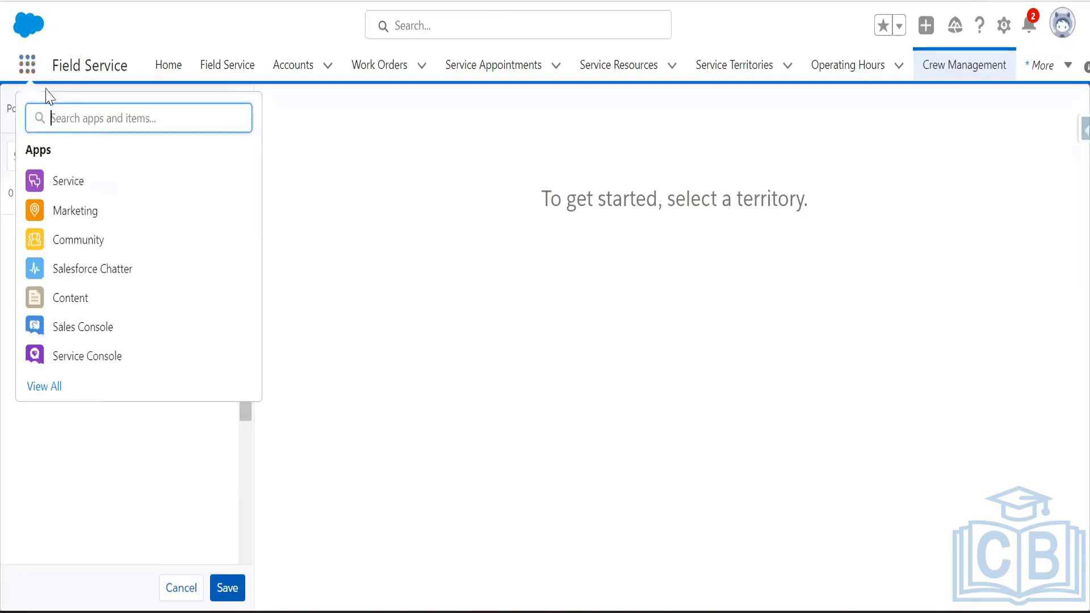
text(crew)
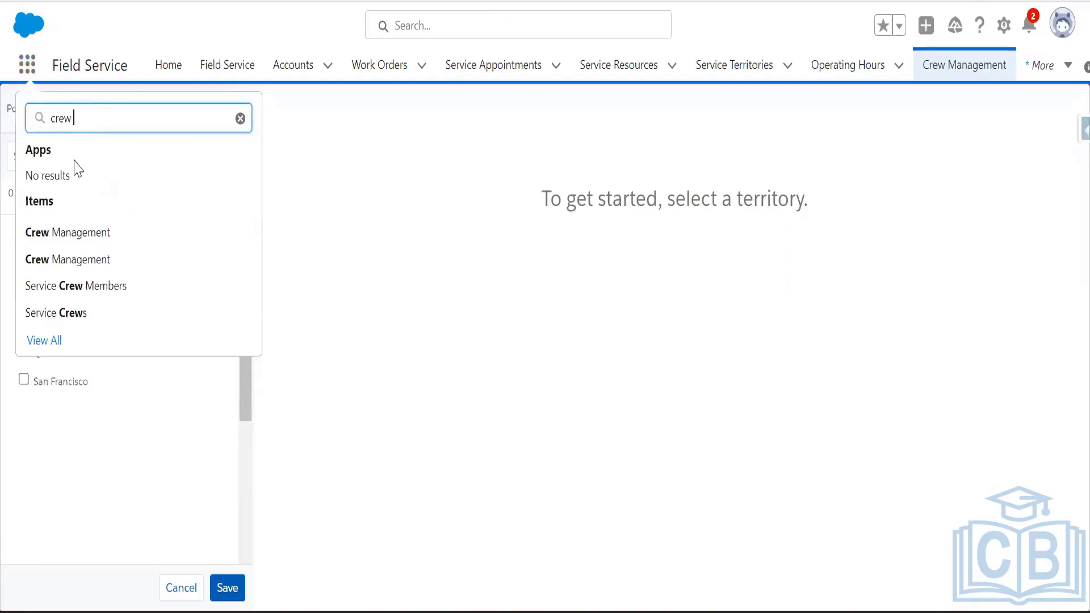
click(96, 260)
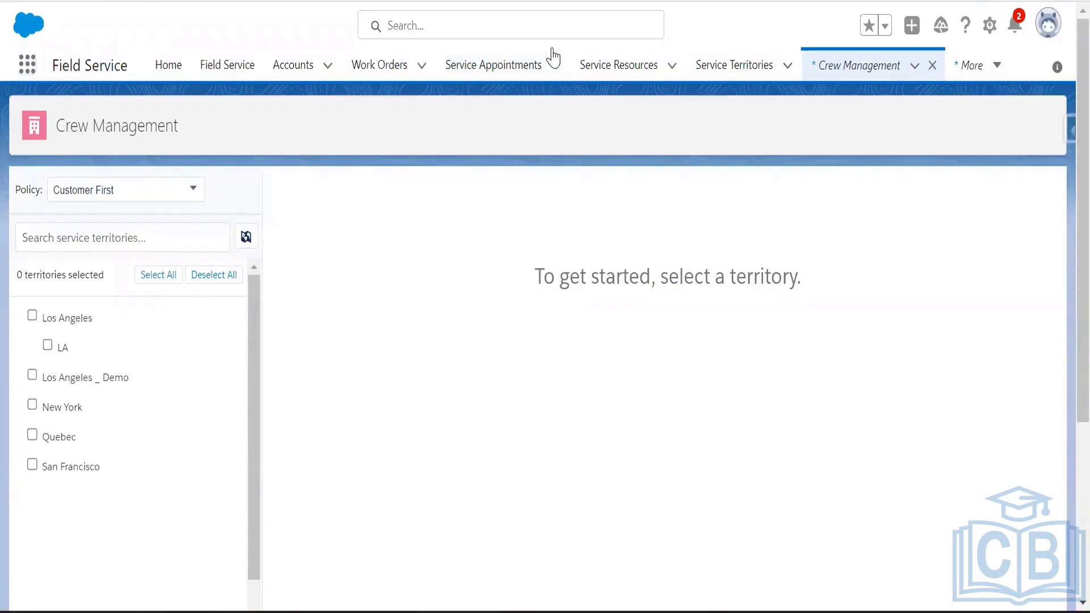
Step: Switch to Notepad++ and add the question "Why were there two Crew Management tabs?" to the file of attendee questions
key(alt+Tab)
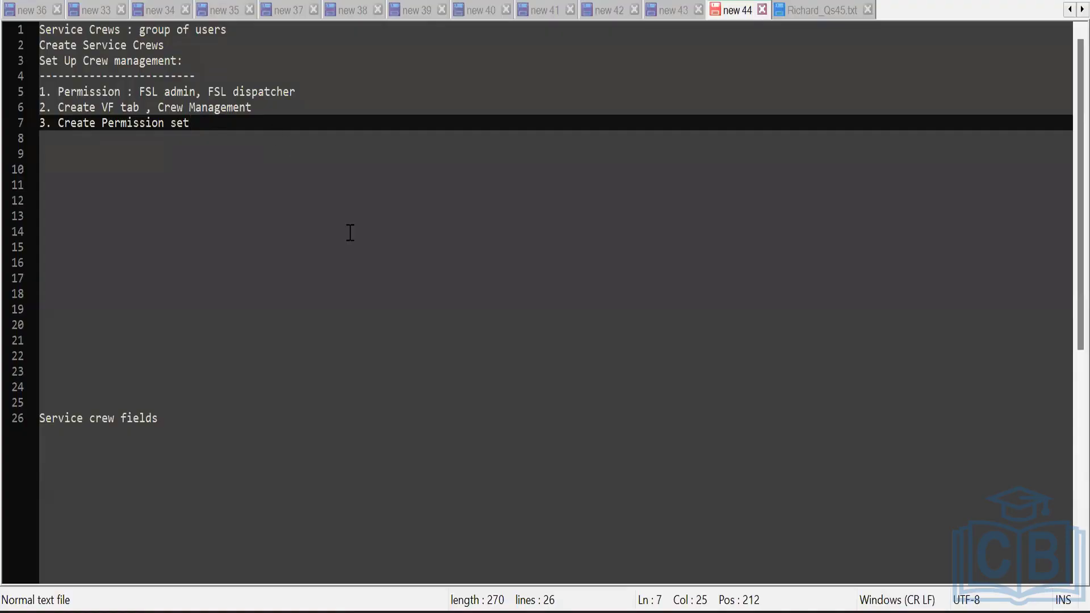
click(826, 10)
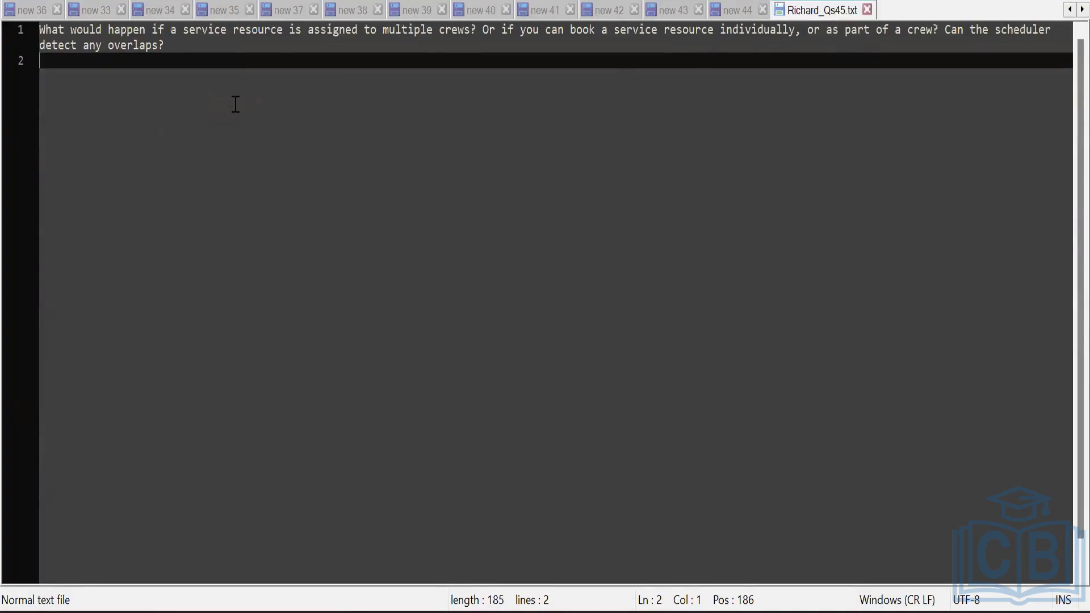
text(Why were there two Crew Management tabs?)
key(Return)
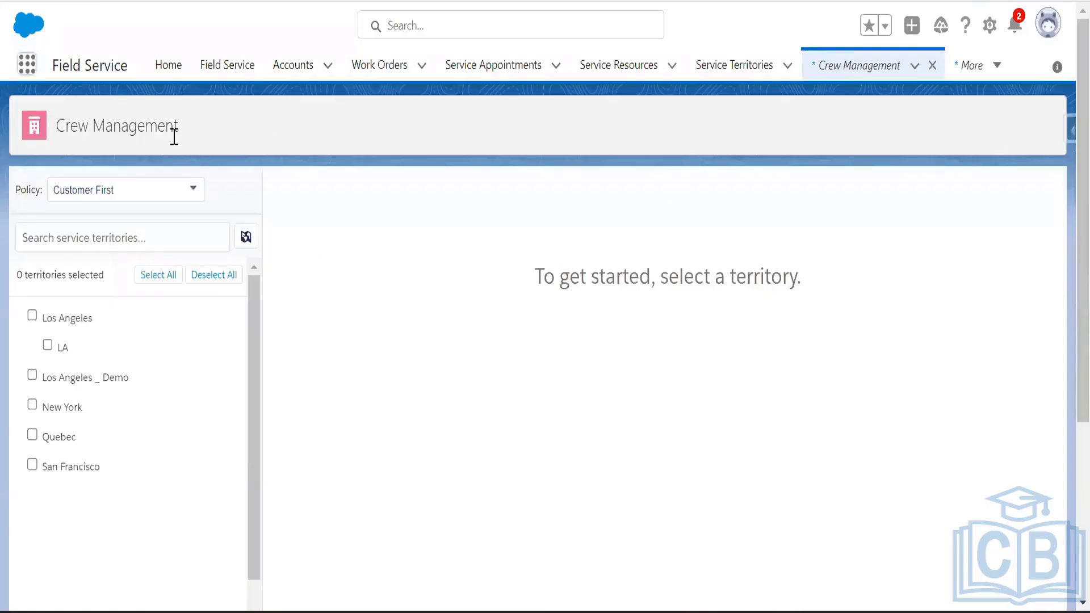
Step: Leave the Crew Management page and open Setup for the current app
drag(56, 138, 192, 148)
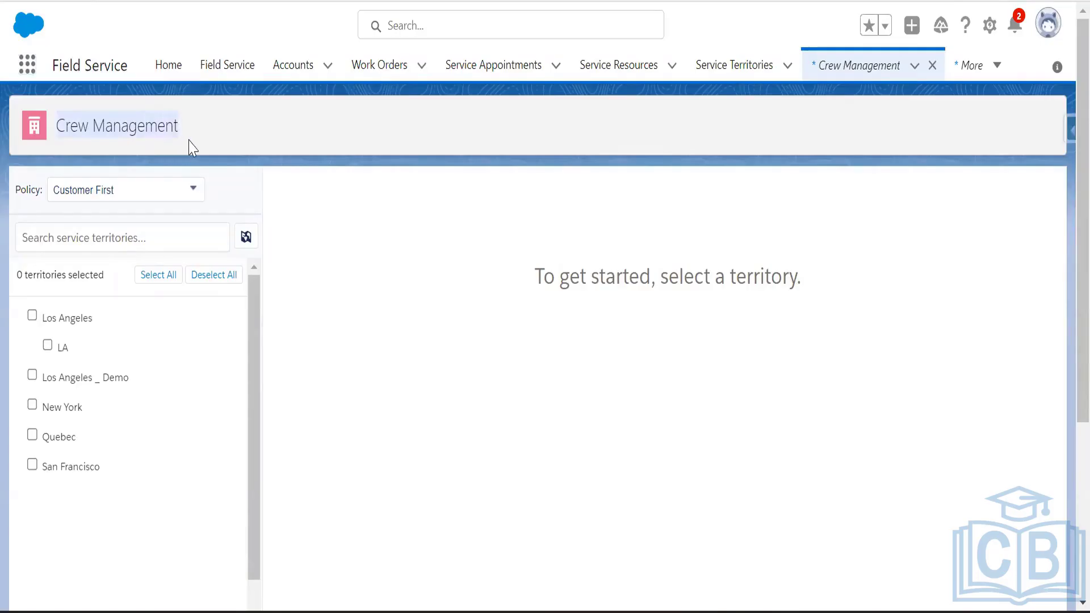
click(29, 68)
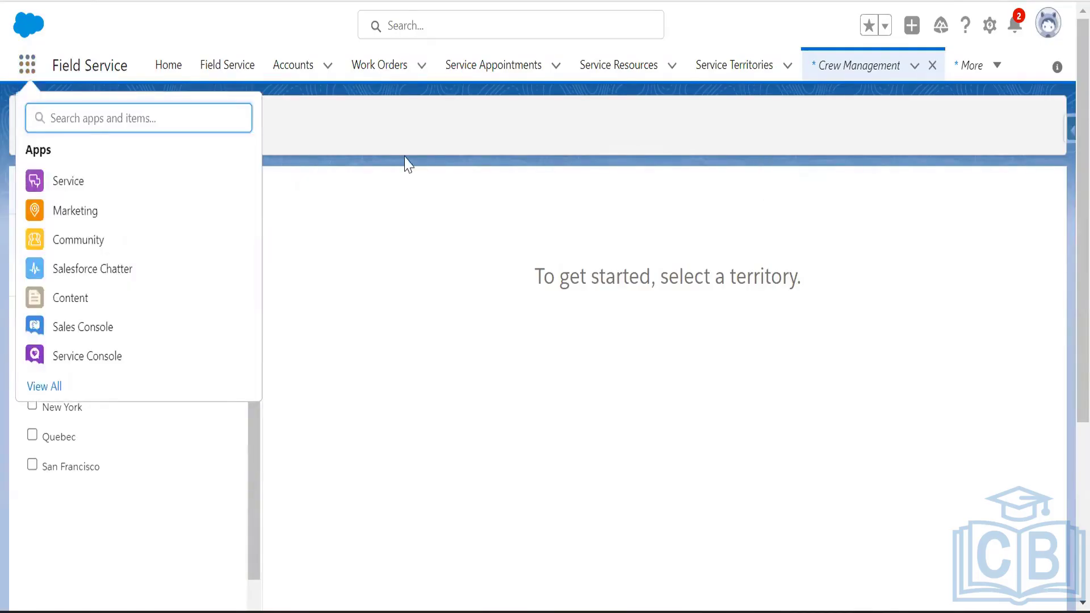
click(990, 26)
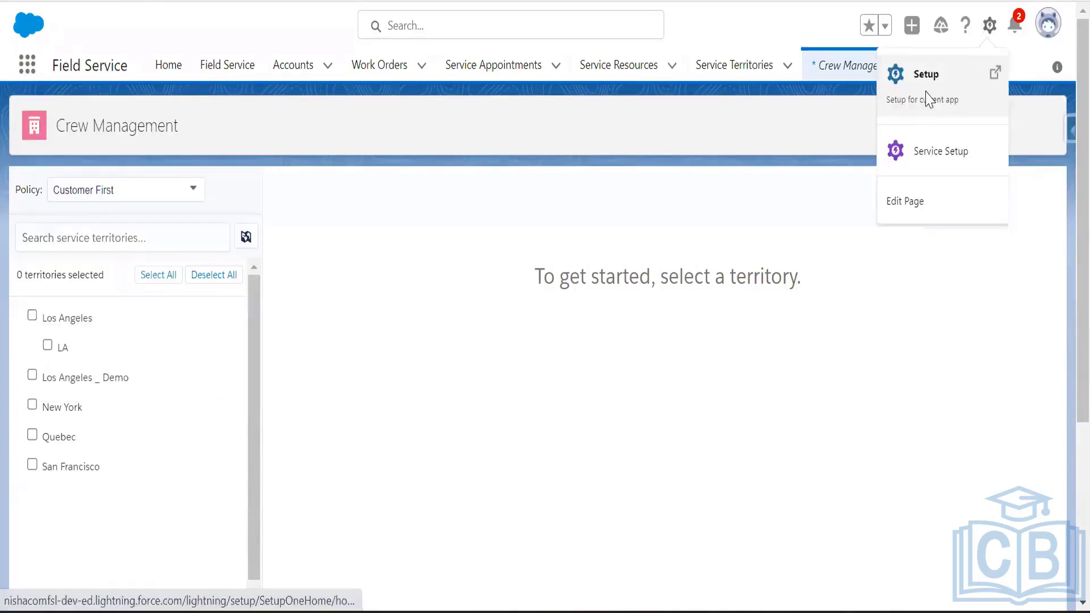
click(934, 97)
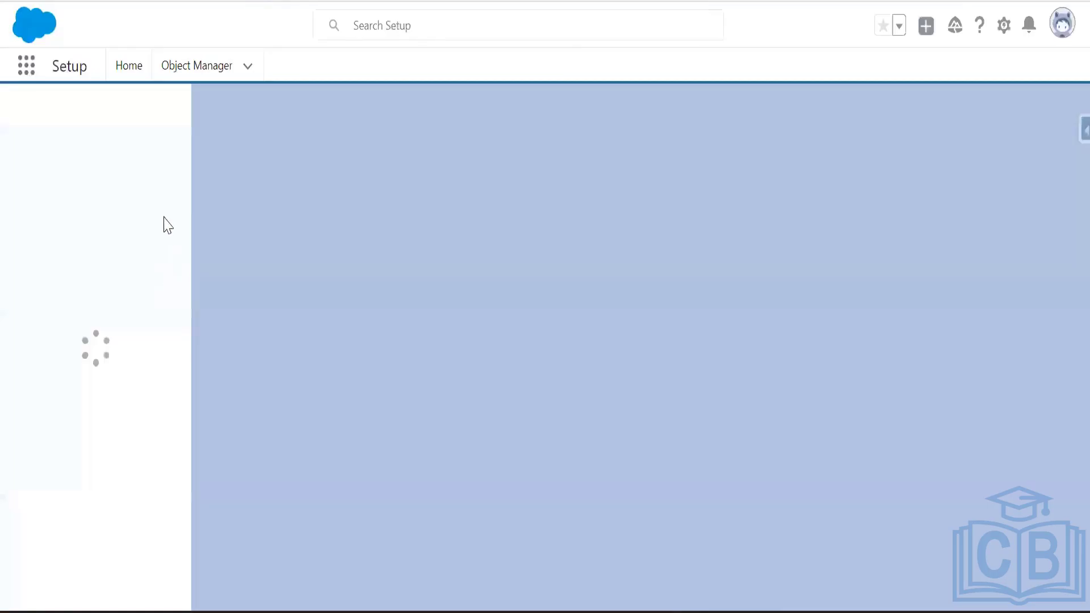
Step: Find the Lightning App Builder in Setup by searching for "lightning" and open its list of Lightning pages
click(101, 110)
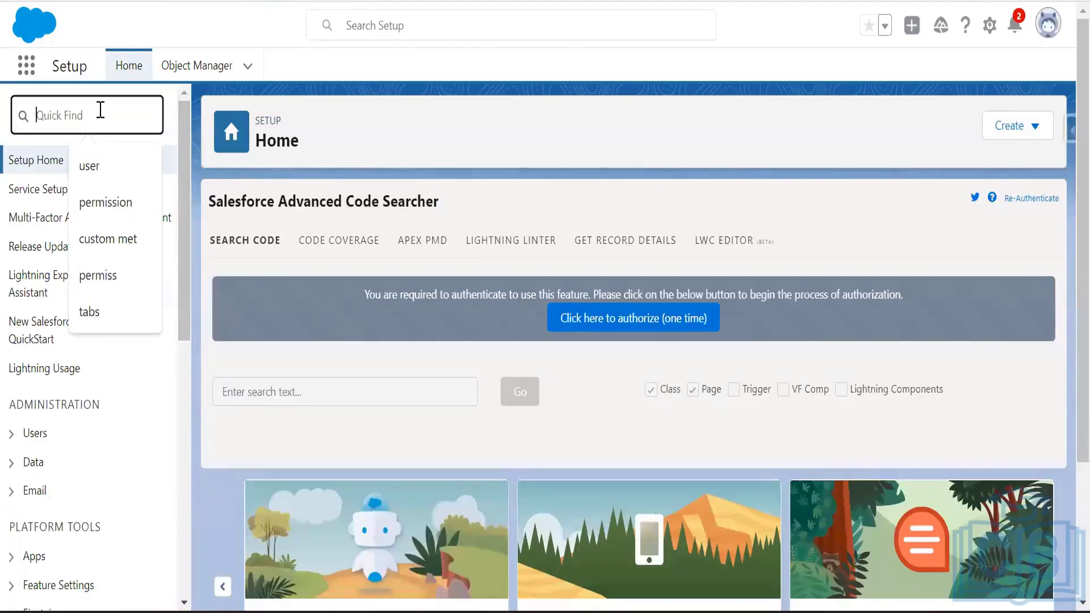
text(lg)
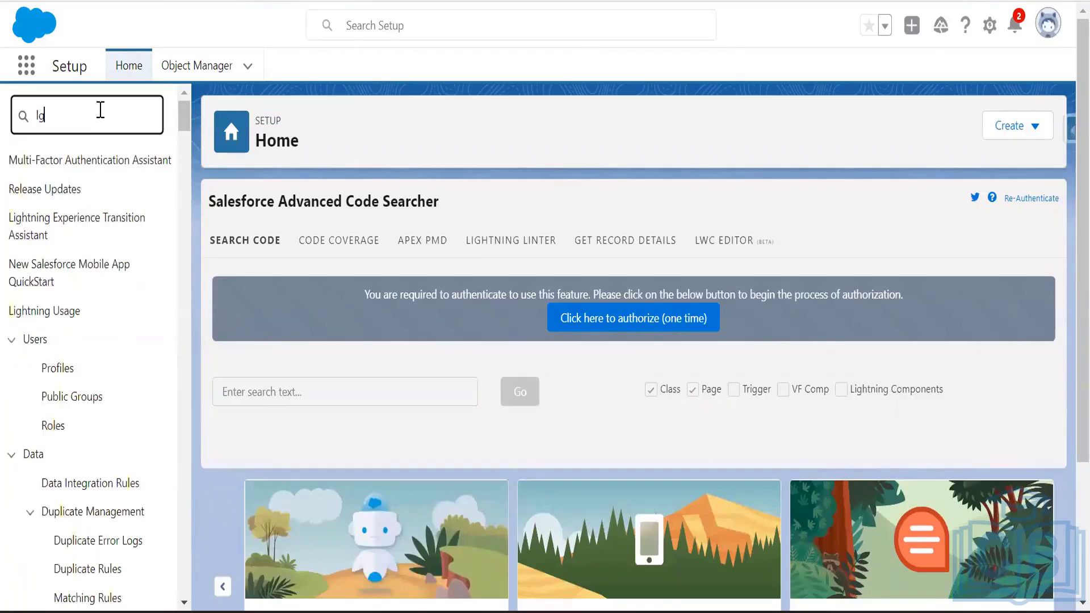
key(BackSpace)
key(BackSpace)
text(l)
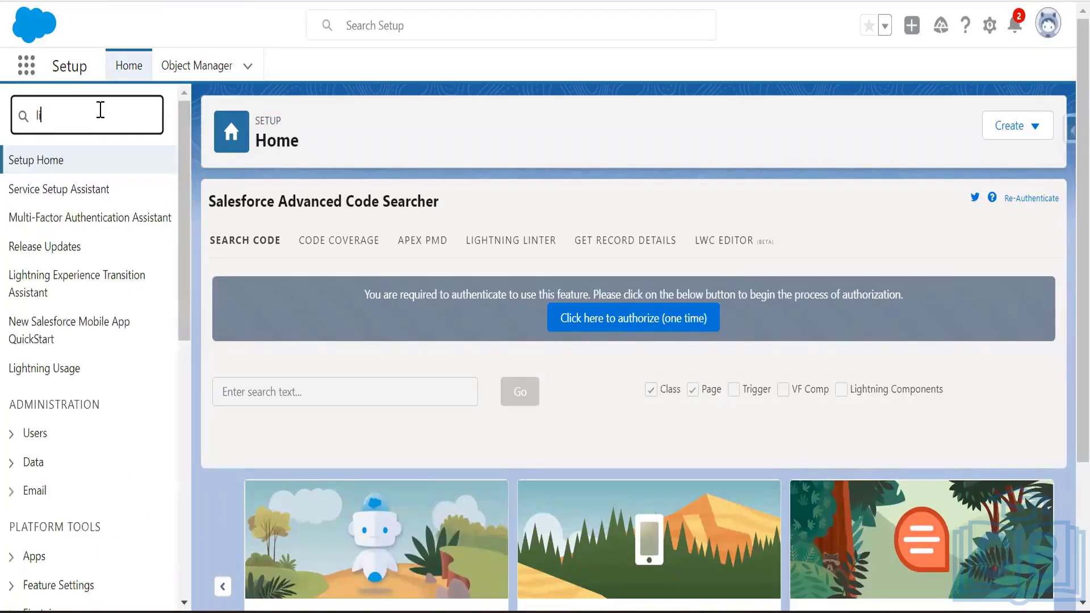
text(ight)
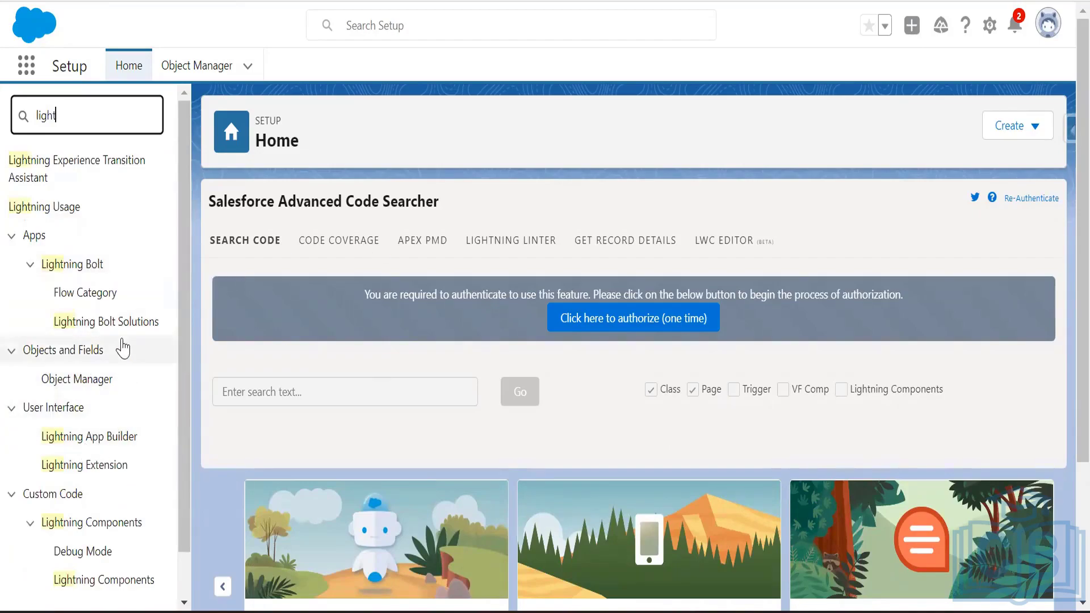
text(ning)
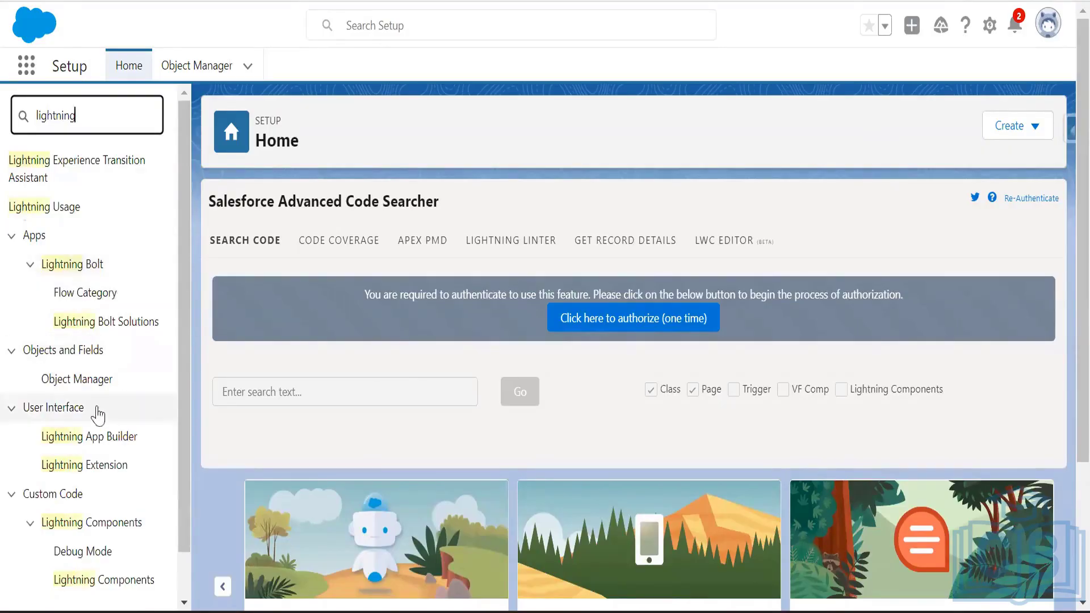
scroll(91, 406, down, 1)
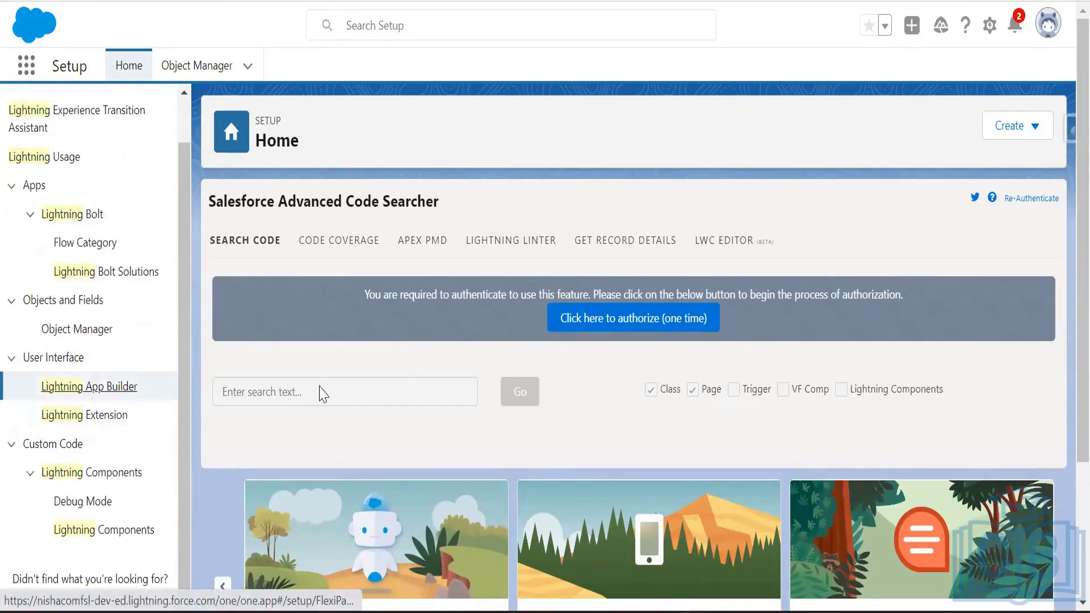
click(75, 391)
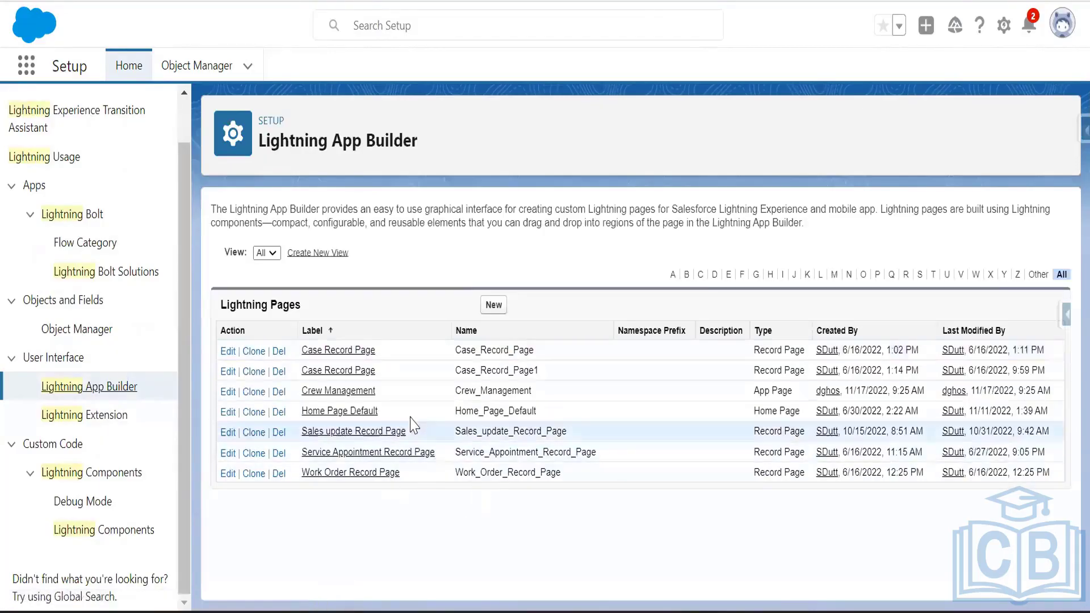
Step: Examine the Crew Management app page's label and creation date in the Lightning Pages list, and open its details
drag(376, 392, 310, 390)
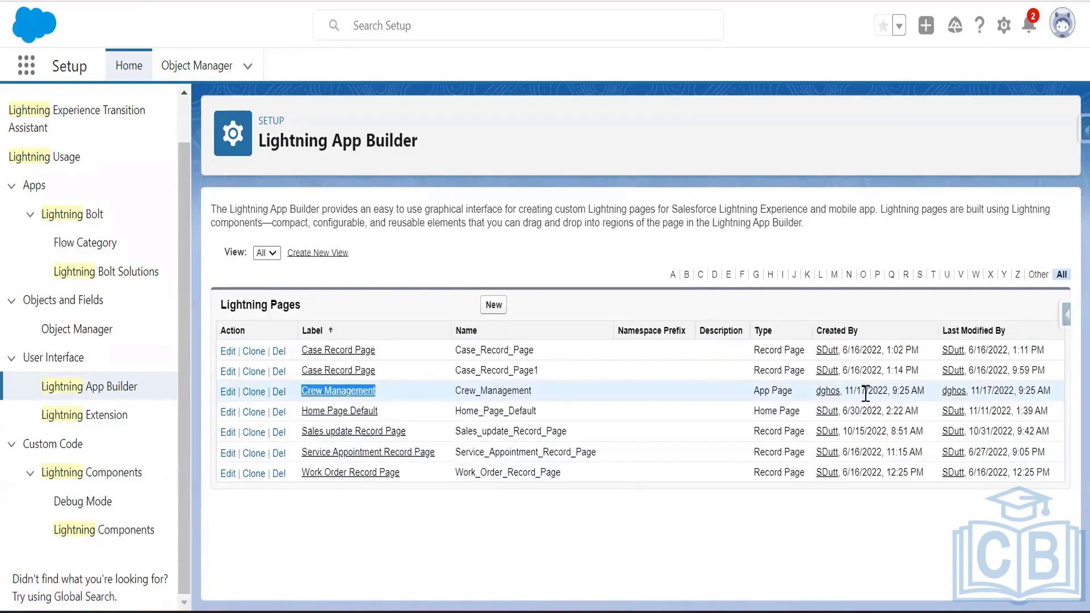
drag(850, 391, 931, 399)
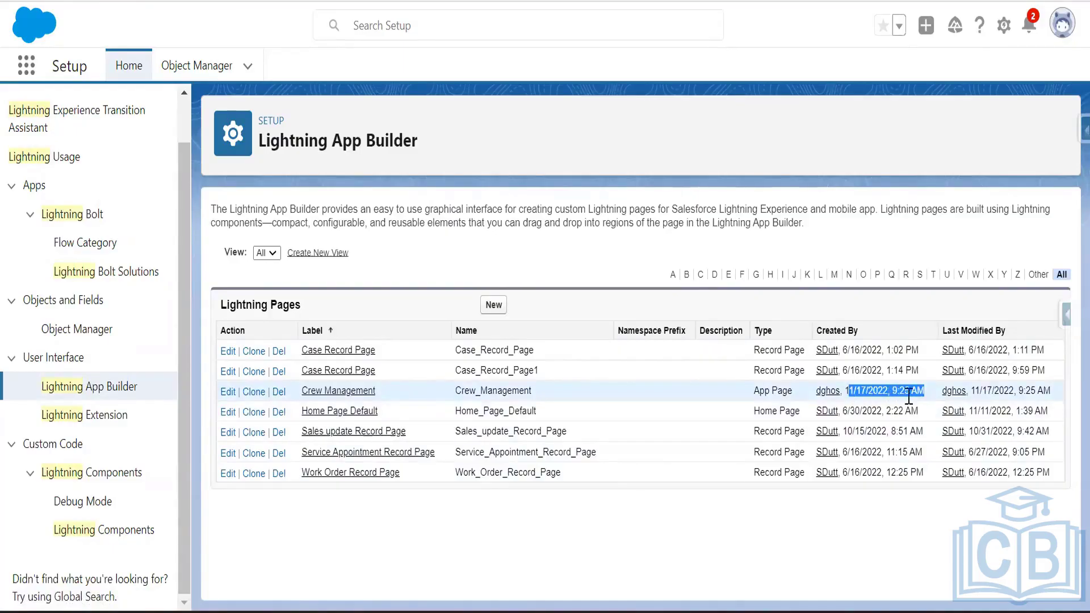
drag(376, 392, 301, 392)
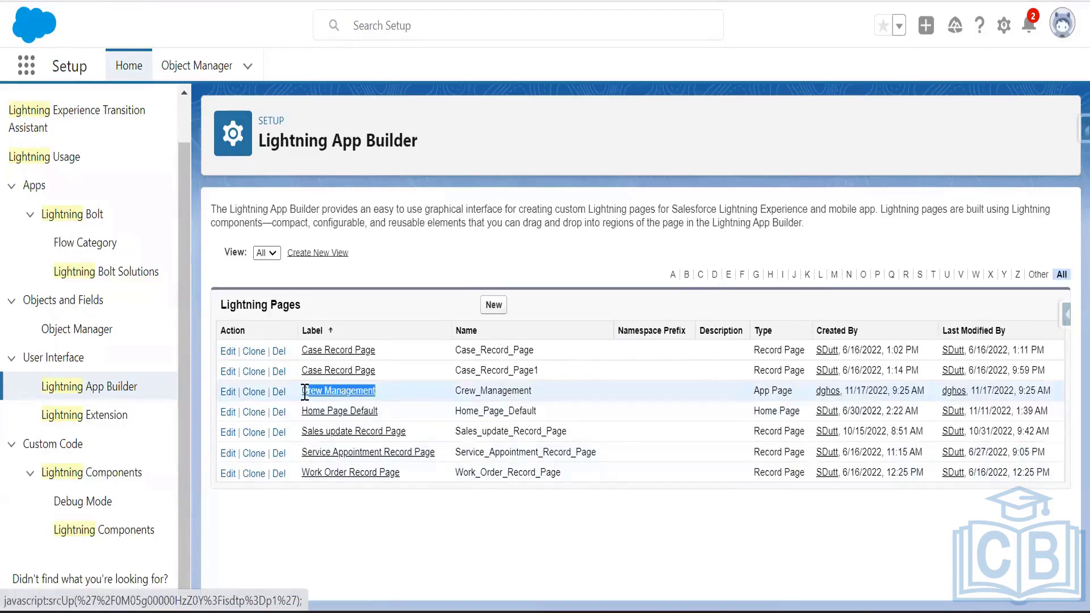
click(346, 392)
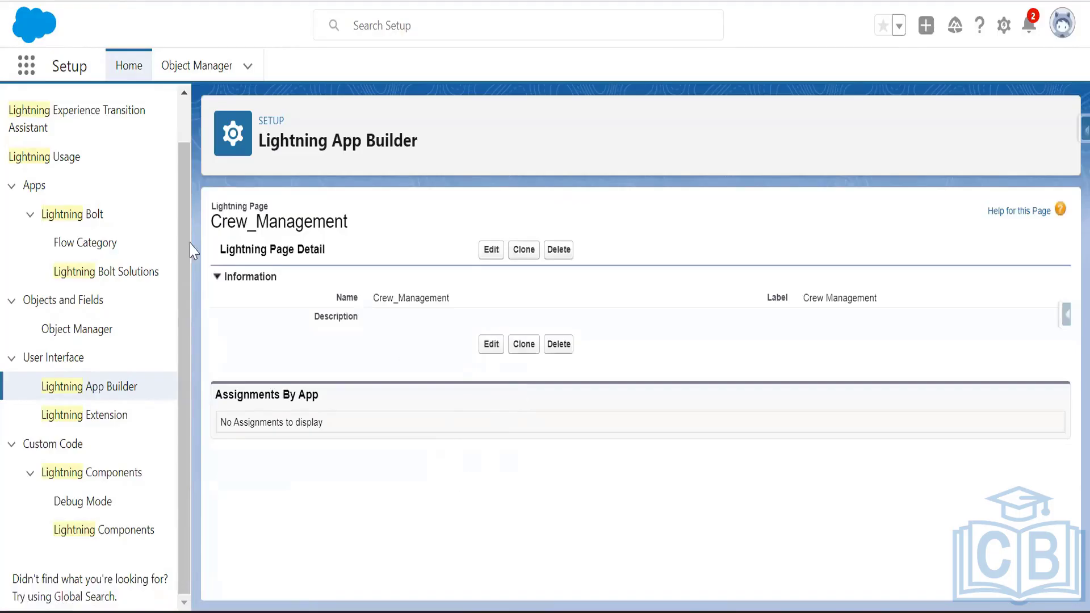
Step: Search the apps and items for "crew" from Setup and open the second Crew Management item
click(26, 71)
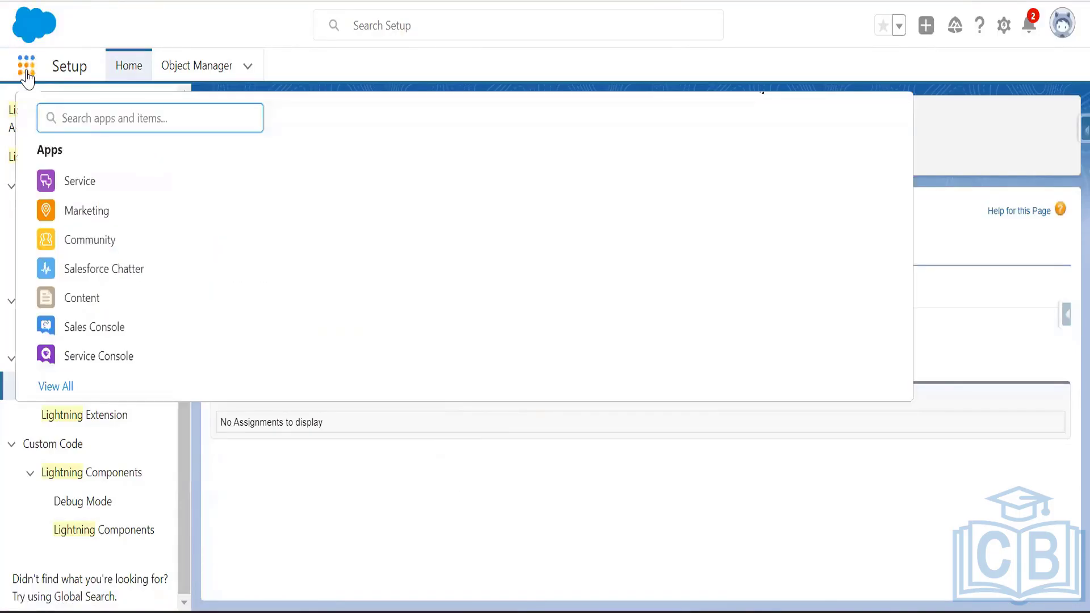
text(crew)
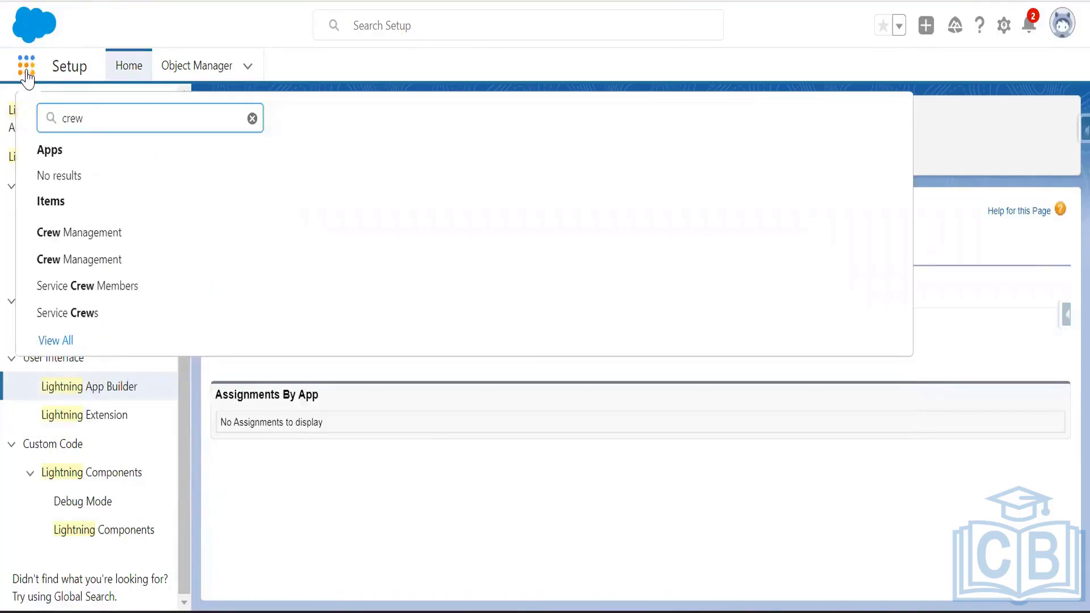
click(105, 271)
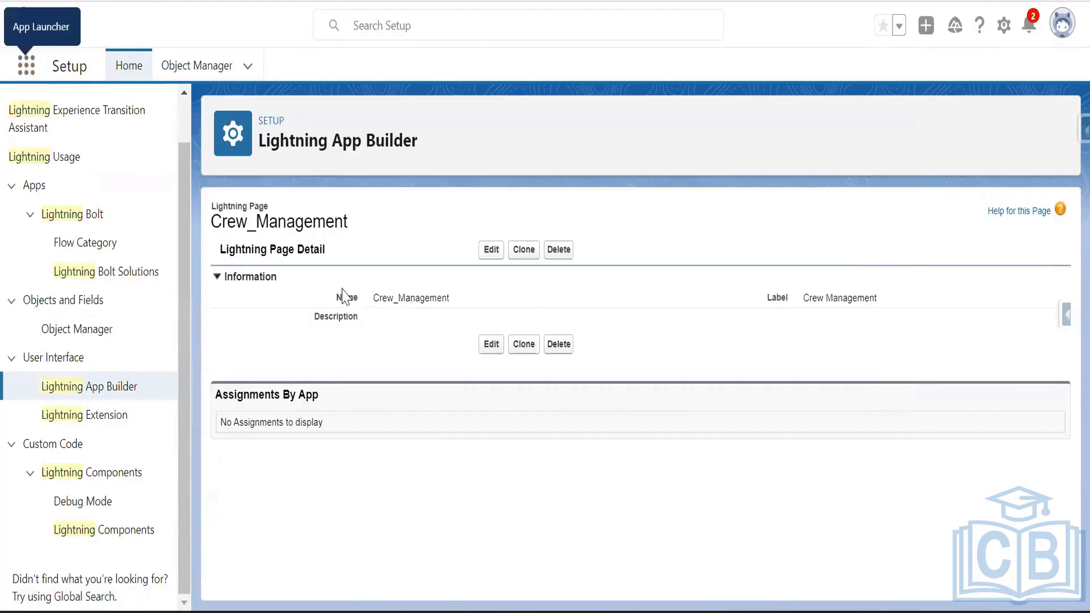
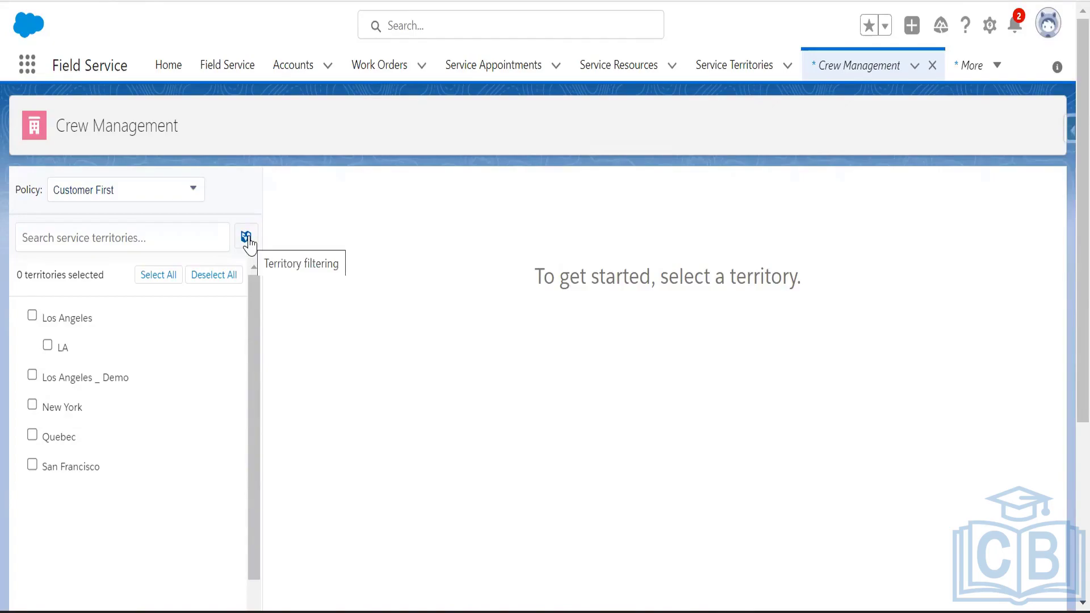
Step: Switch territory filtering off and on again, and select the Los Angeles and Los Angeles _ Demo territories
click(247, 237)
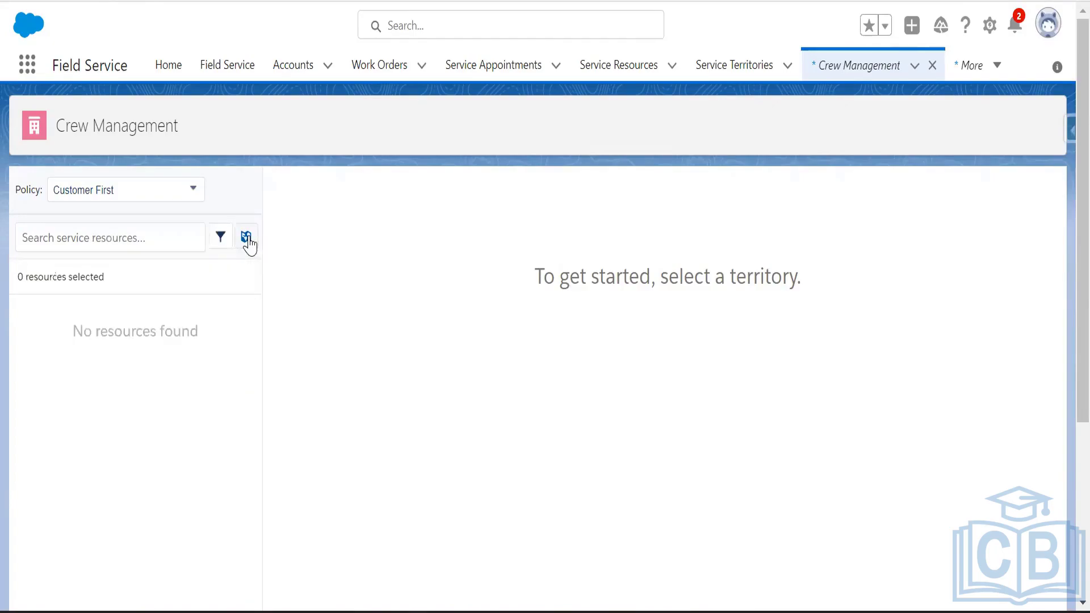
click(247, 238)
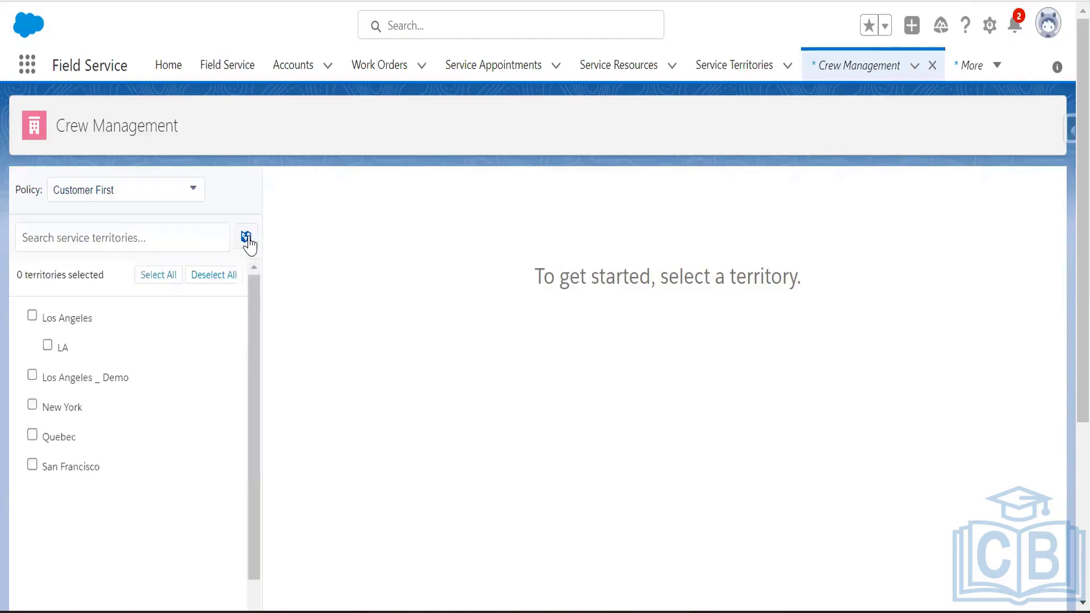
click(33, 375)
click(32, 315)
click(106, 237)
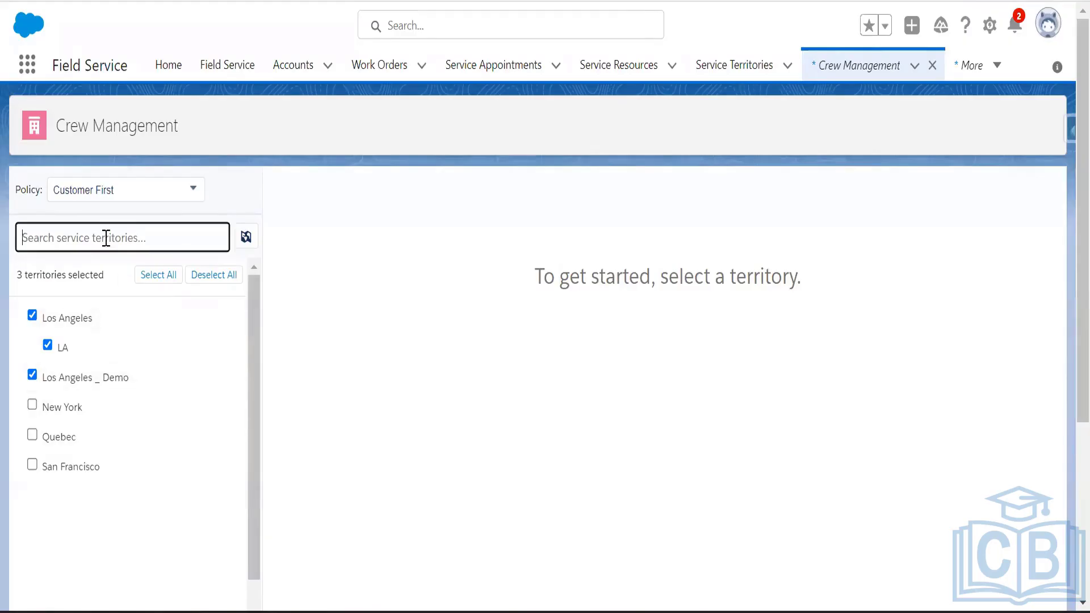
Step: Review the scheduling policies, keep Customer First, and select all service territories on this Crew Management page
click(190, 195)
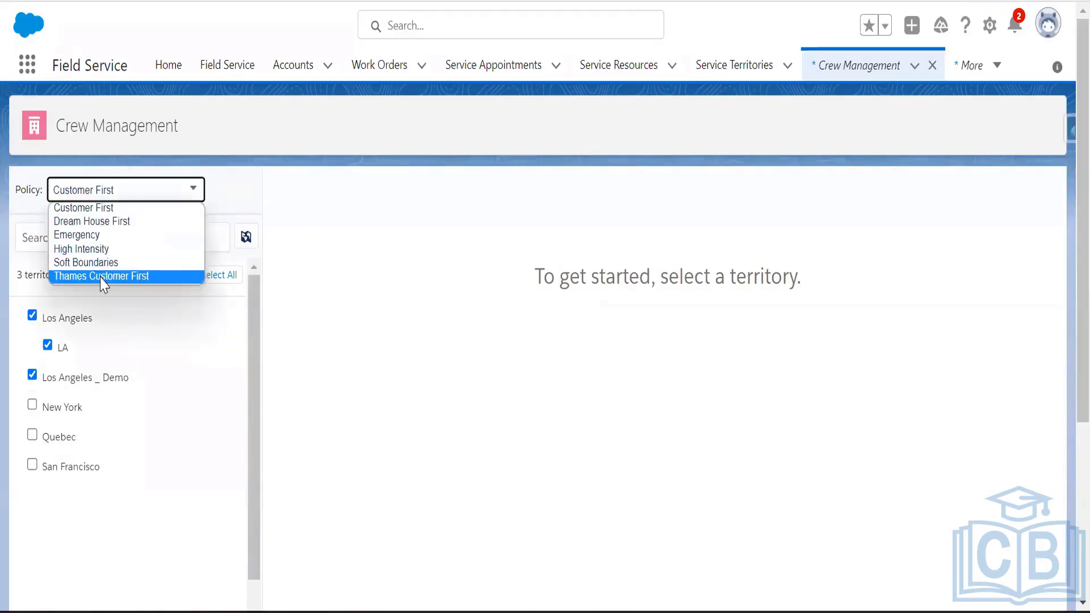
click(85, 209)
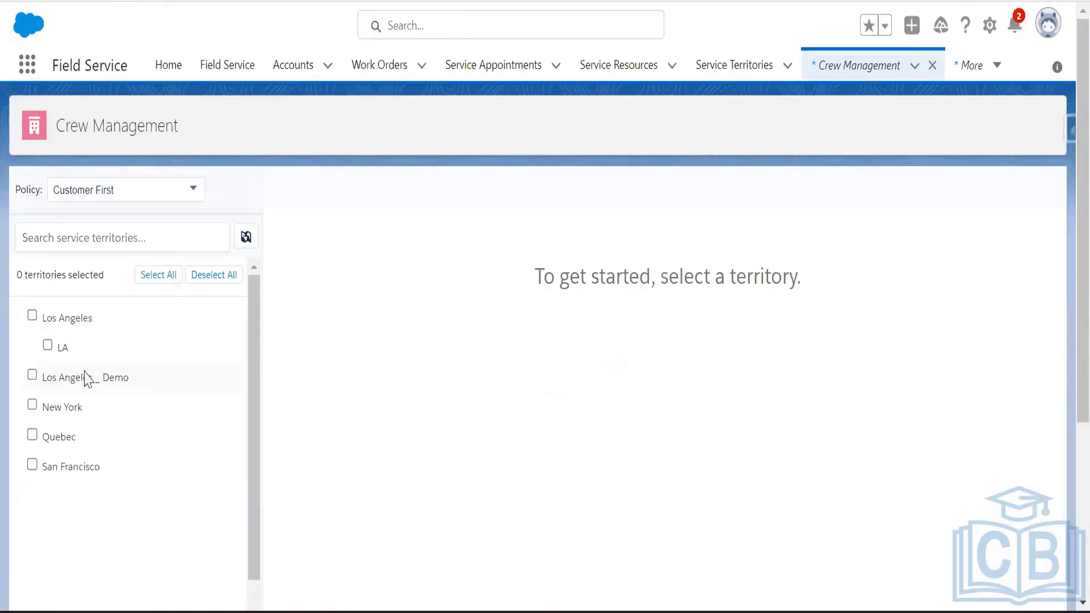
click(32, 376)
click(161, 277)
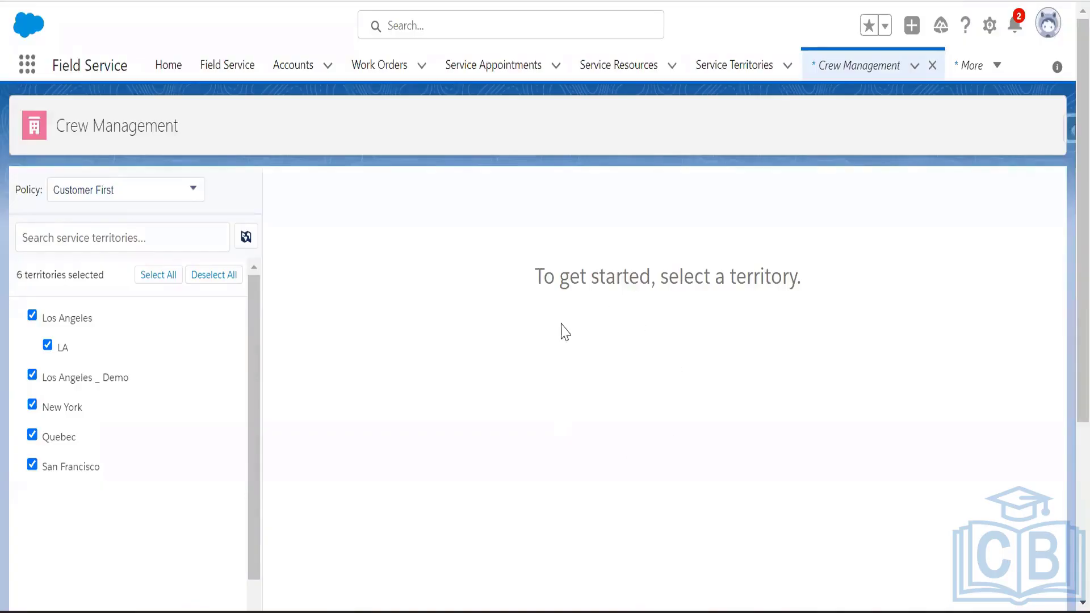
Step: Open the Crew Management Lightning app page from the additional navigation items, select all service territories and save the selection
click(967, 69)
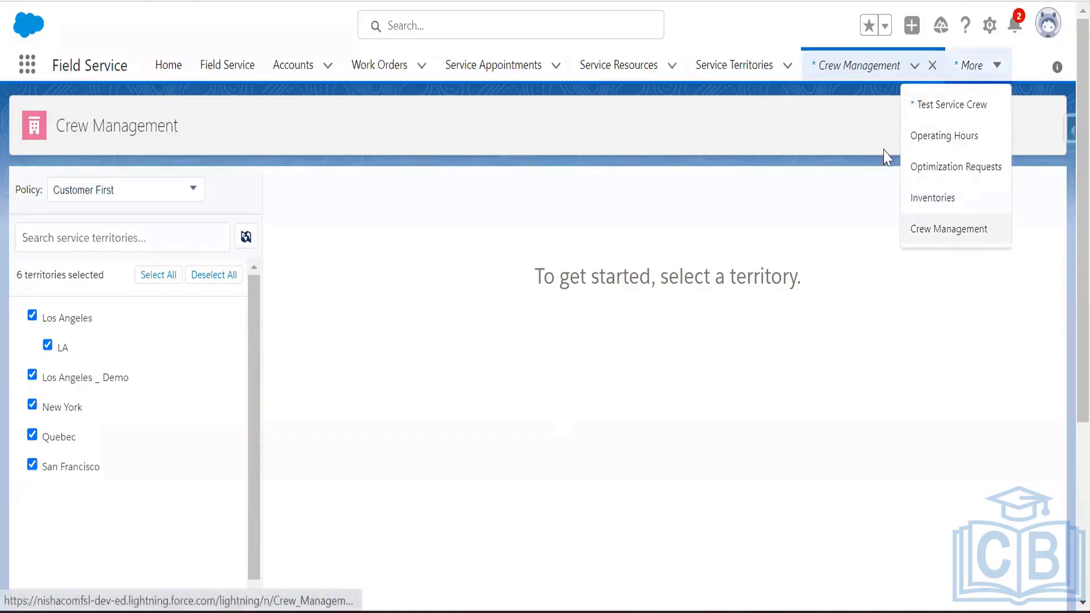
click(959, 235)
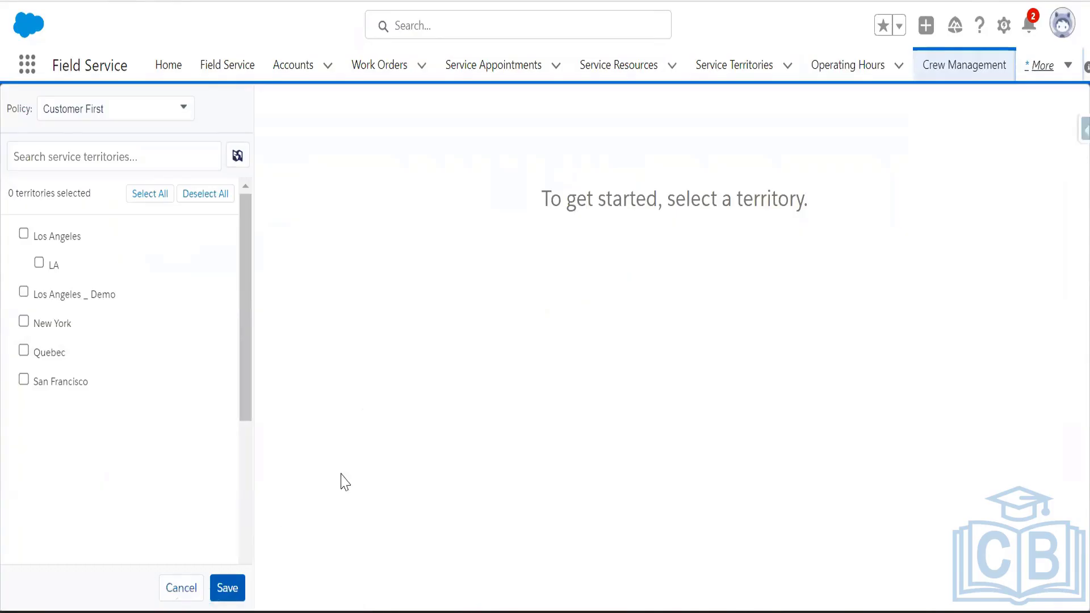
click(24, 235)
click(161, 194)
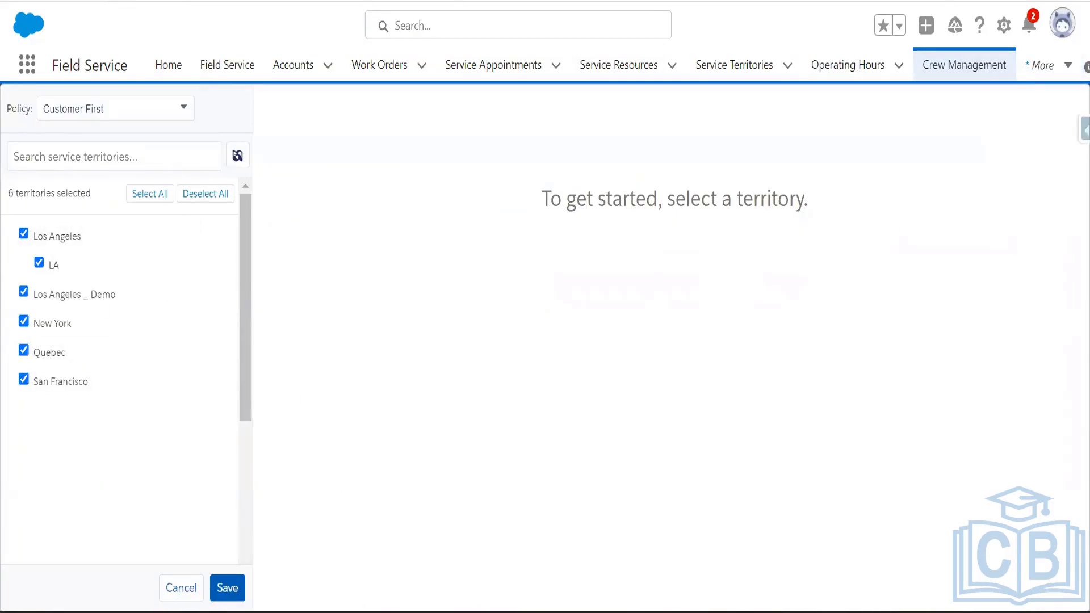
click(227, 587)
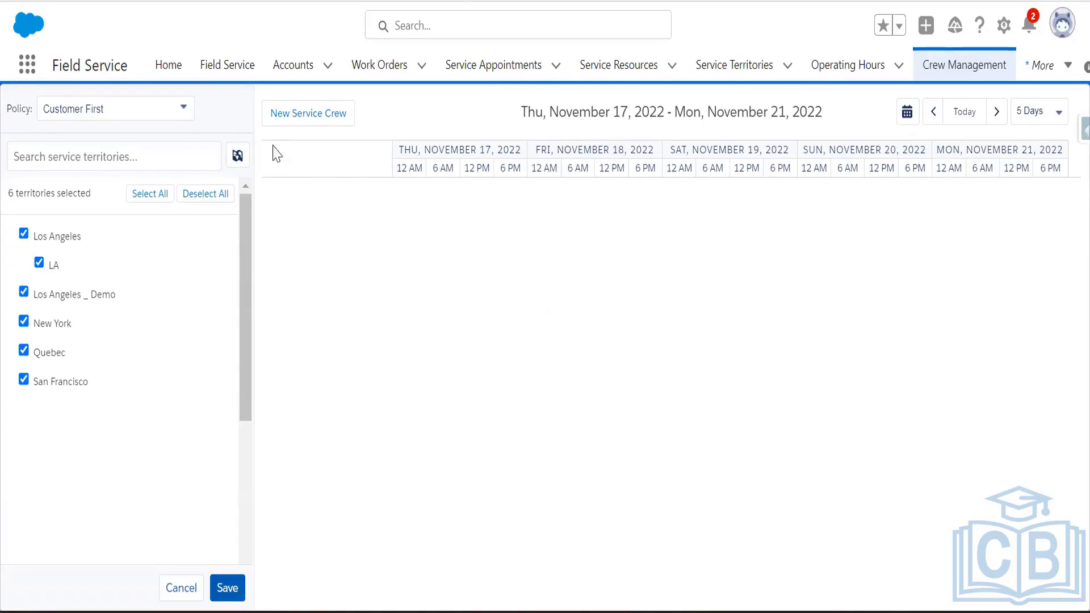
Step: Start a new service crew named "LA Service Crew" with a crew size of 4
click(290, 118)
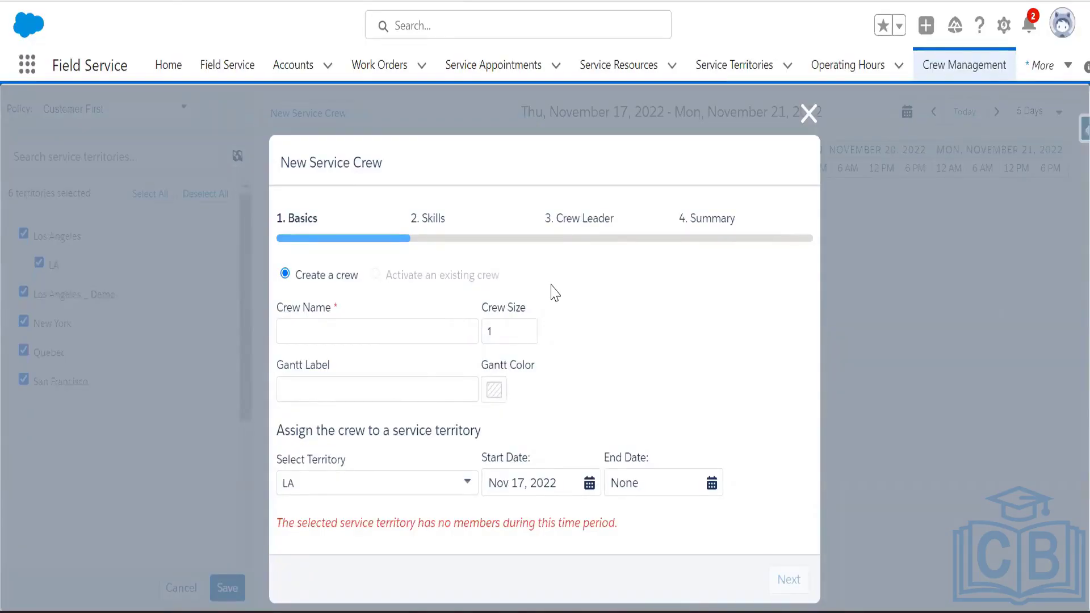
click(383, 326)
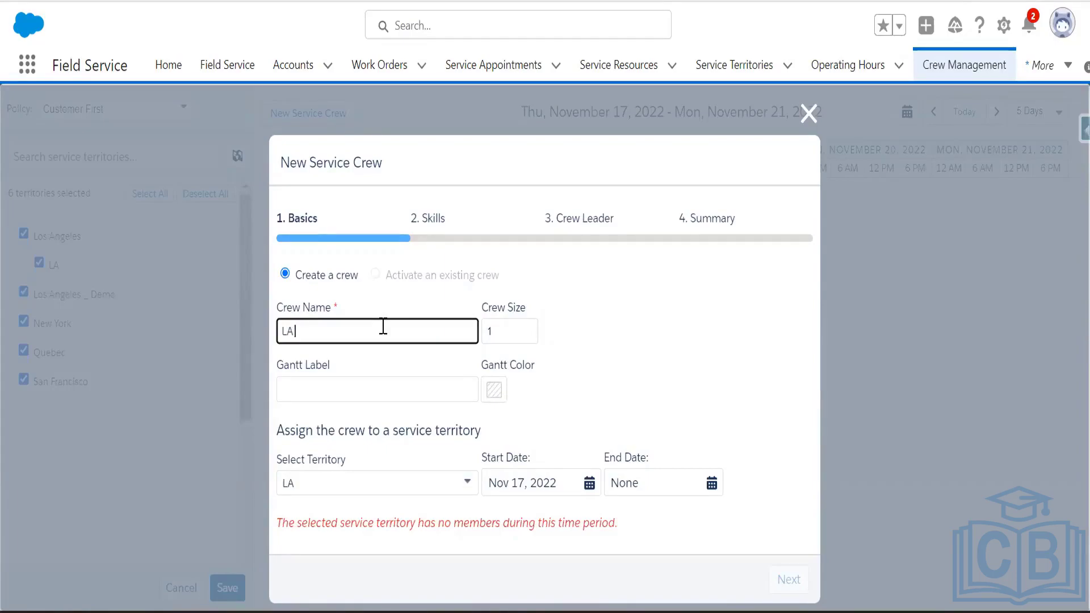
text(LA Service Crew)
click(522, 330)
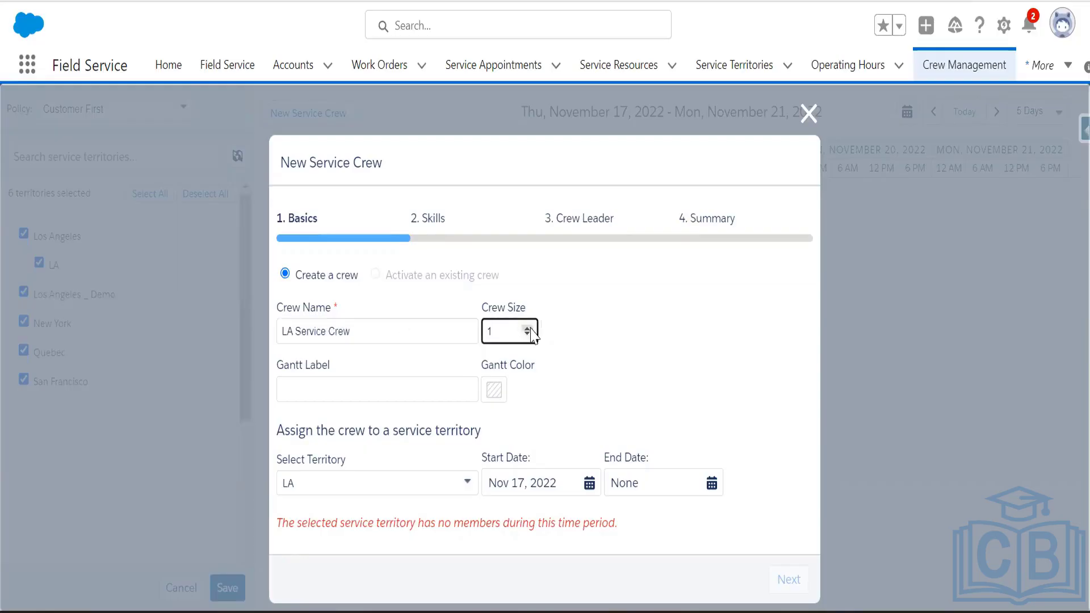
click(528, 328)
click(529, 328)
Step: Set the crew's Gantt color to green and assign the crew to the Los Angeles _ Demo territory
click(491, 391)
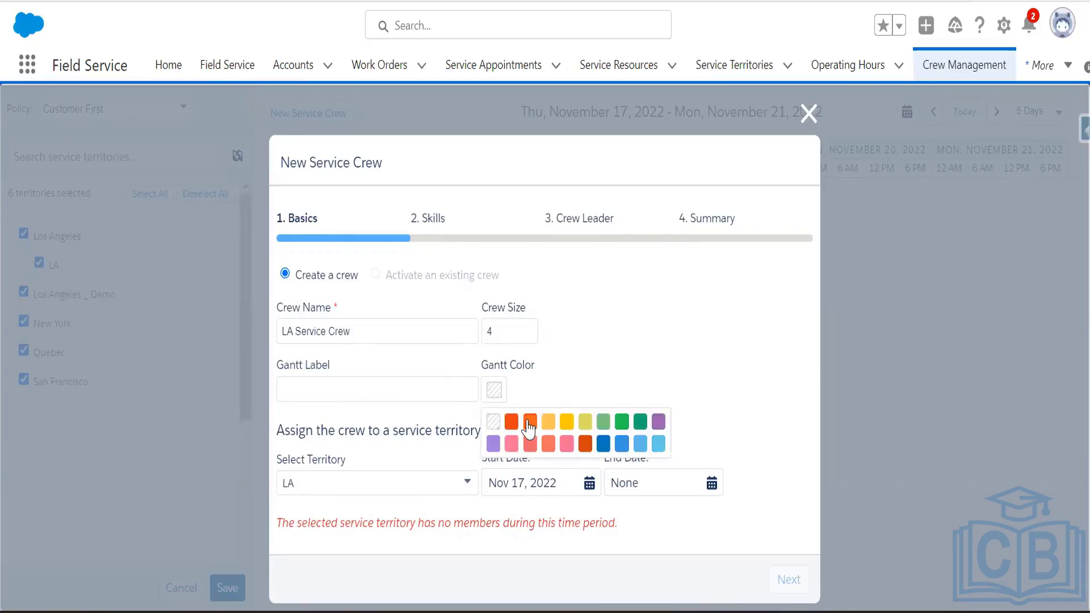
click(567, 422)
click(494, 391)
click(622, 424)
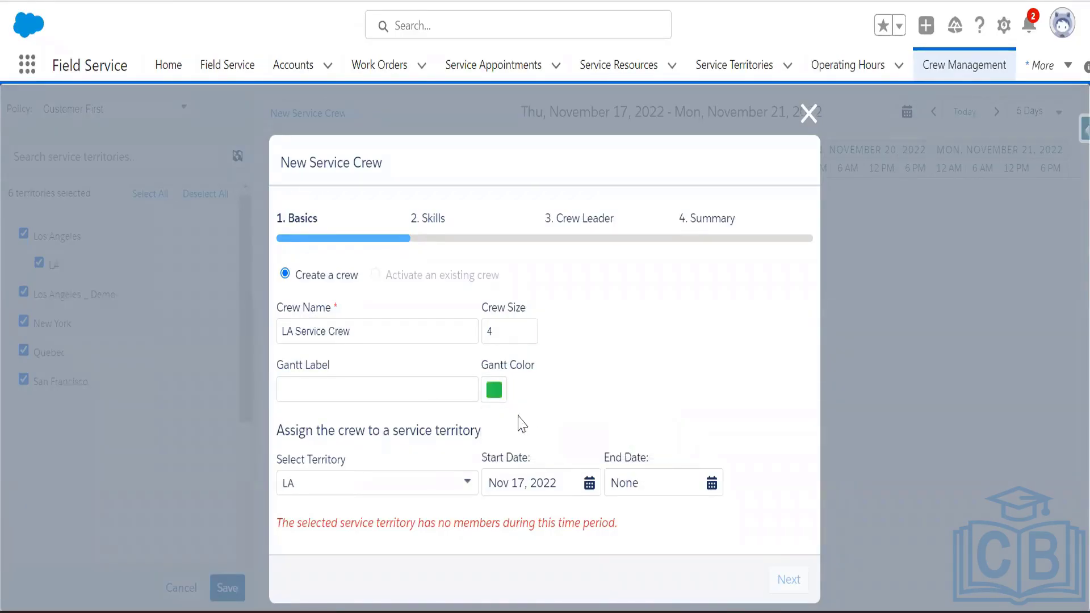
click(465, 485)
click(397, 528)
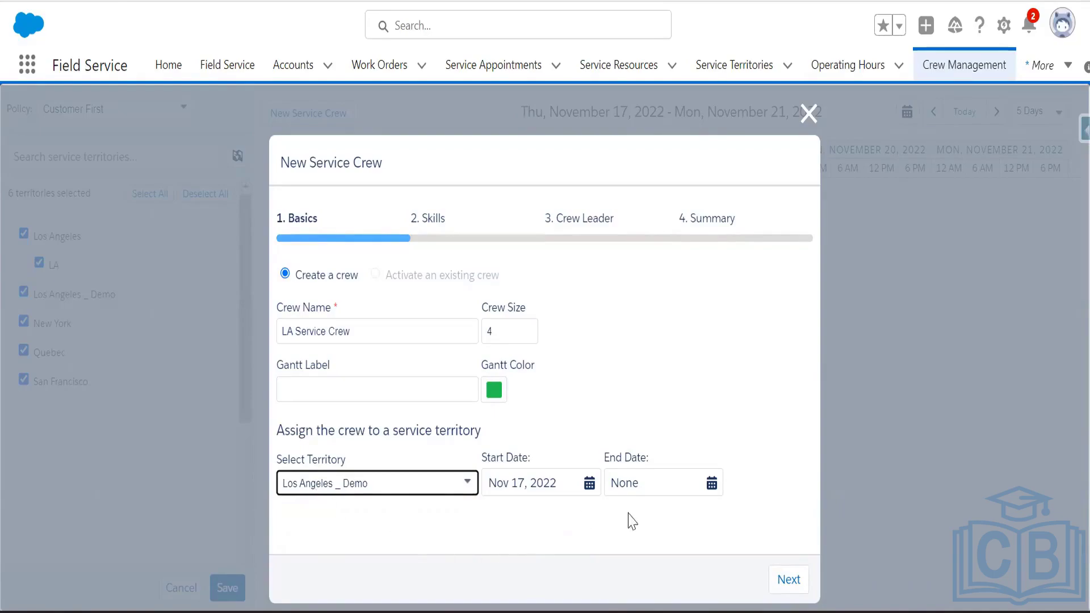
Step: End the crew's territory assignment on Nov 30, 2022 and assign the Cable Installation Expertise and Water Repairing Expertise skills
click(711, 484)
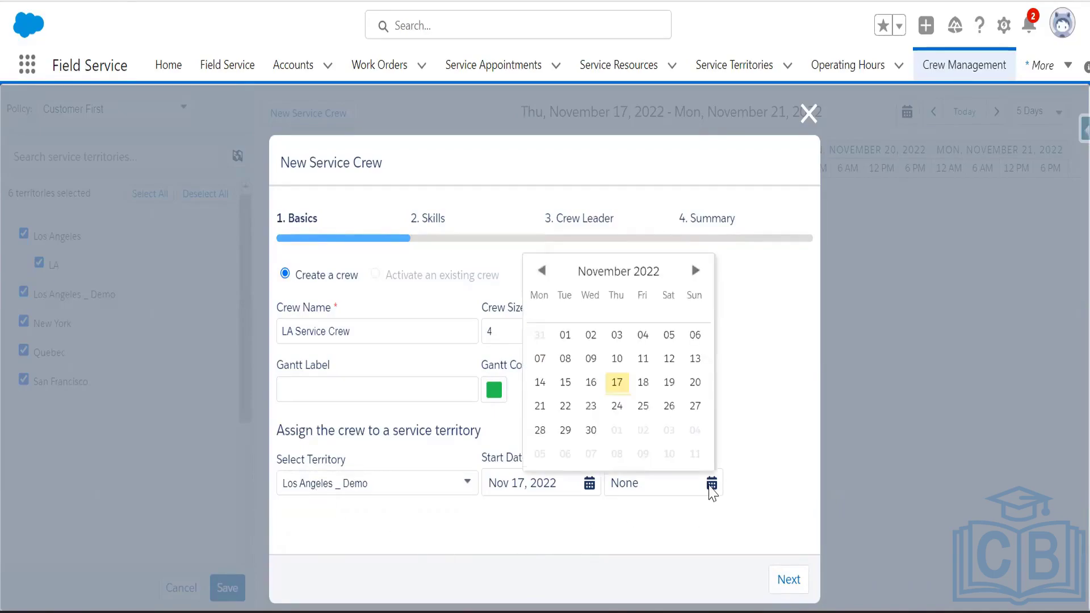
click(595, 435)
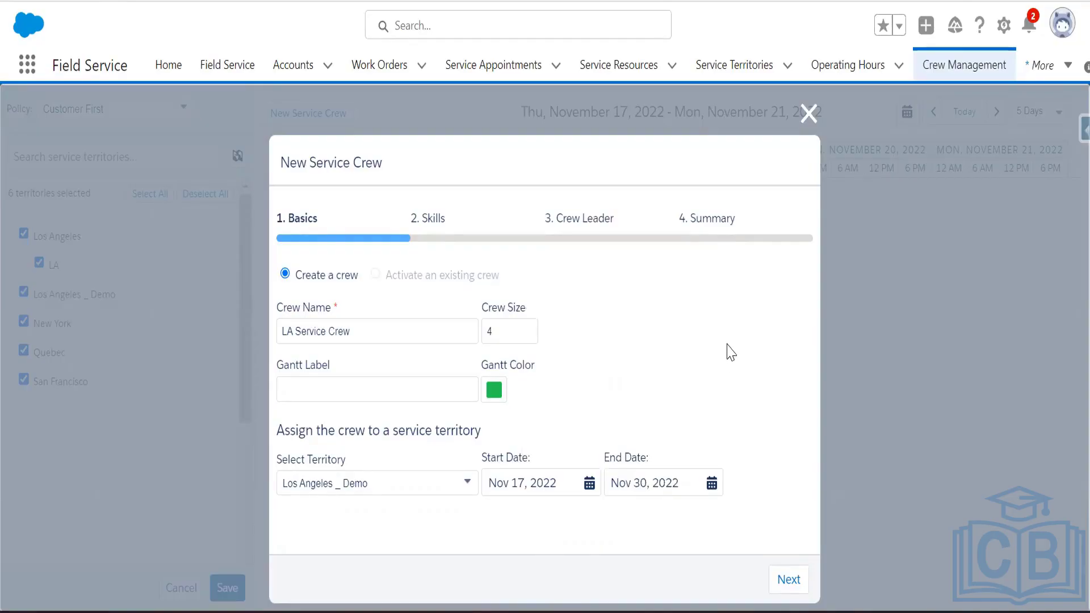
click(788, 580)
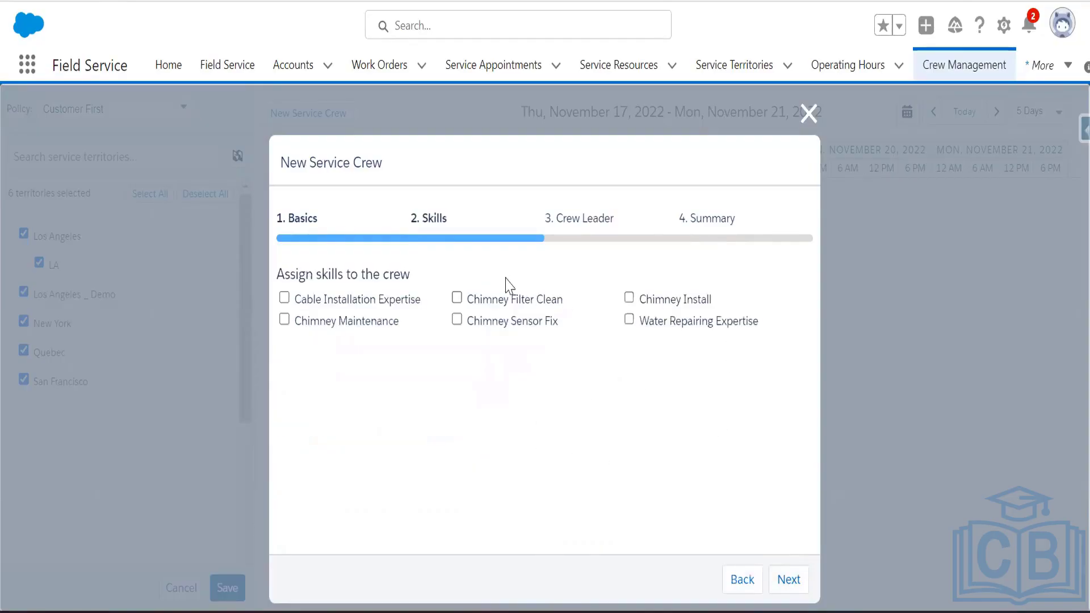
click(284, 299)
click(787, 583)
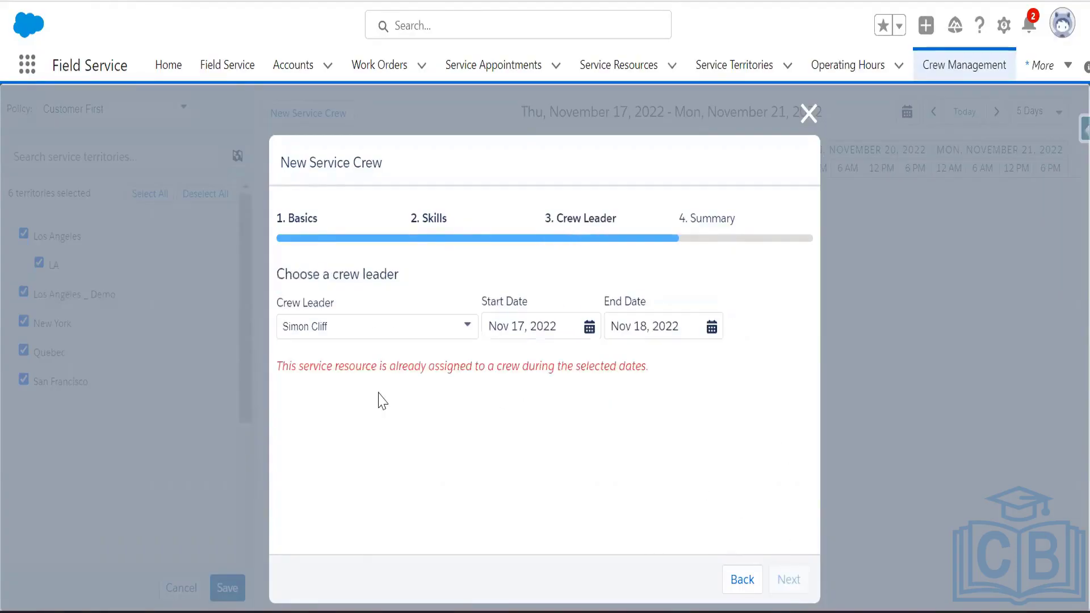
Step: Keep the preselected crew leader and set the leader's end date to Nov 30, 2022
click(388, 334)
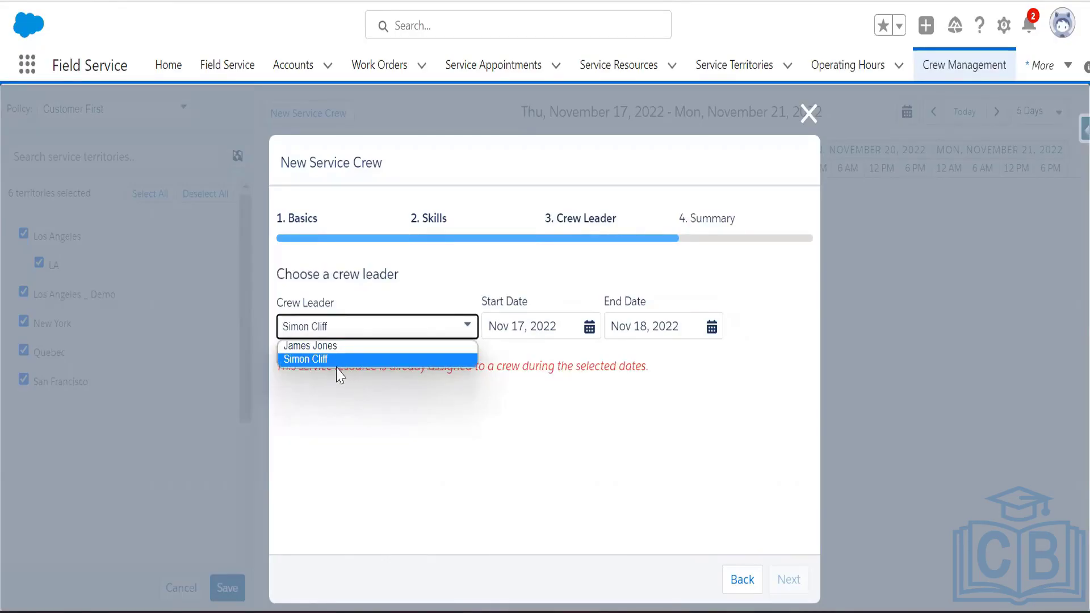
click(414, 298)
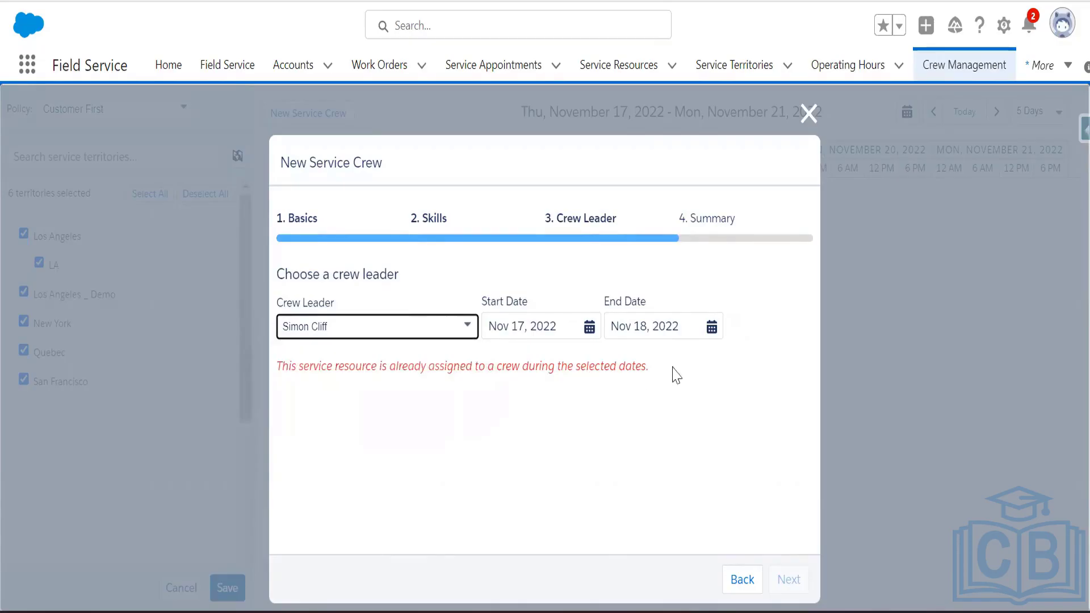
click(711, 326)
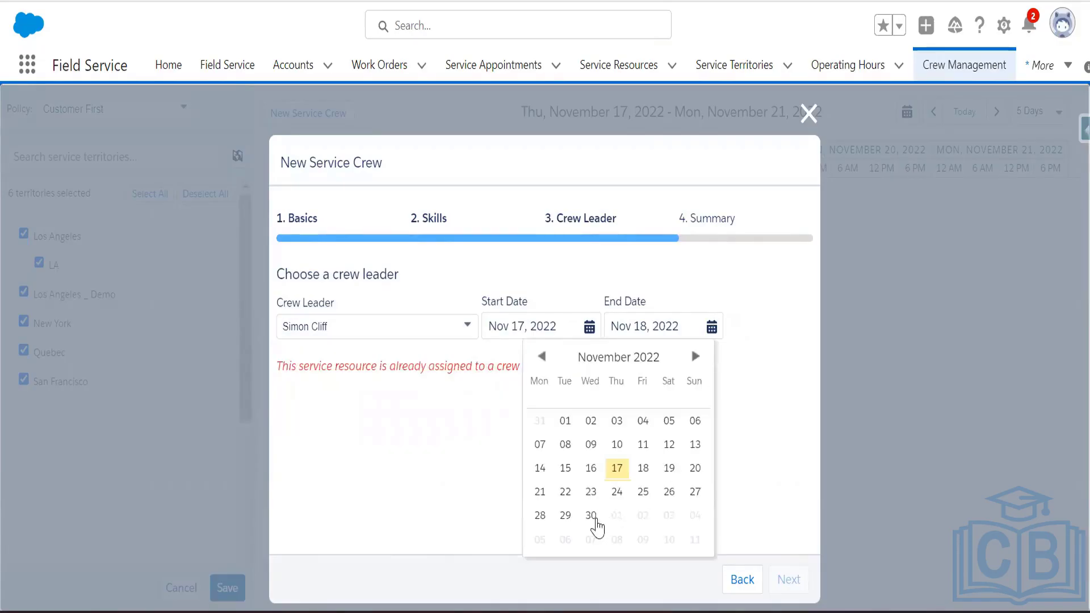
click(593, 517)
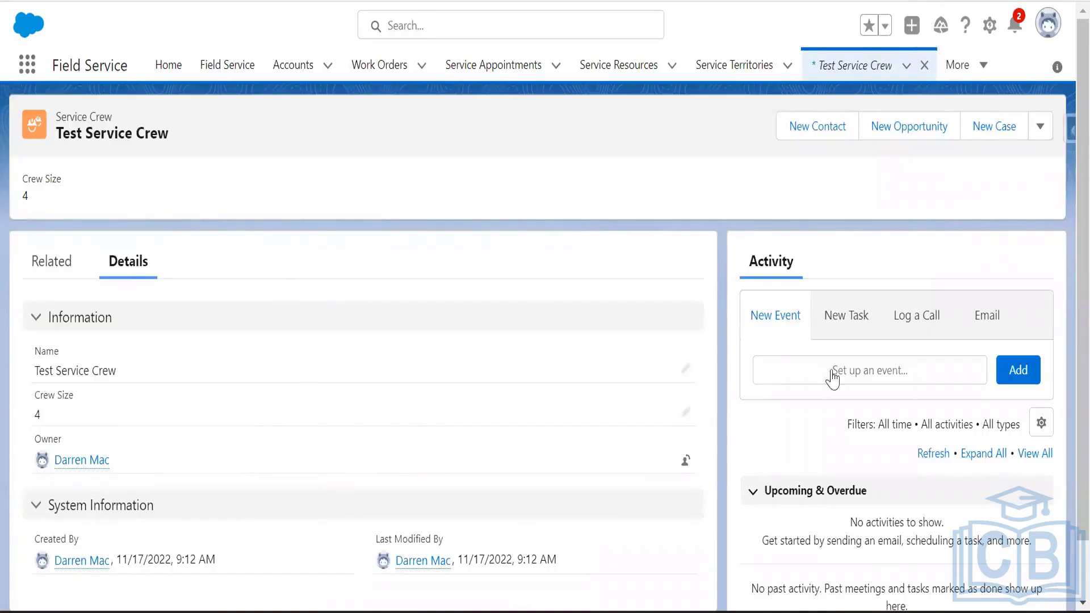
Step: Delete the existing Test Service Crew record and return to the New Service Crew form
click(1044, 134)
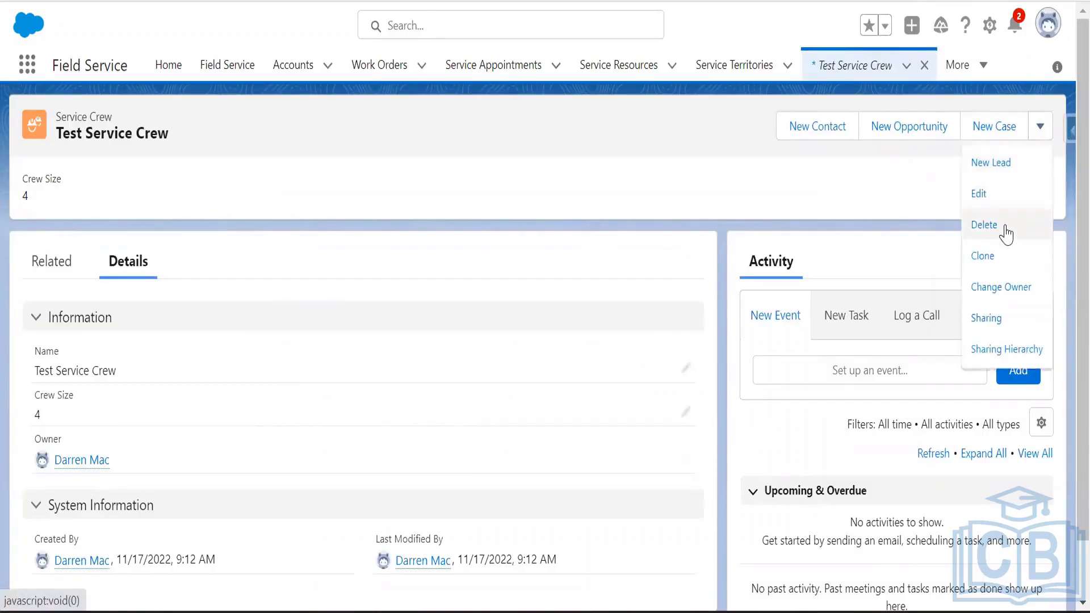
click(983, 224)
click(766, 341)
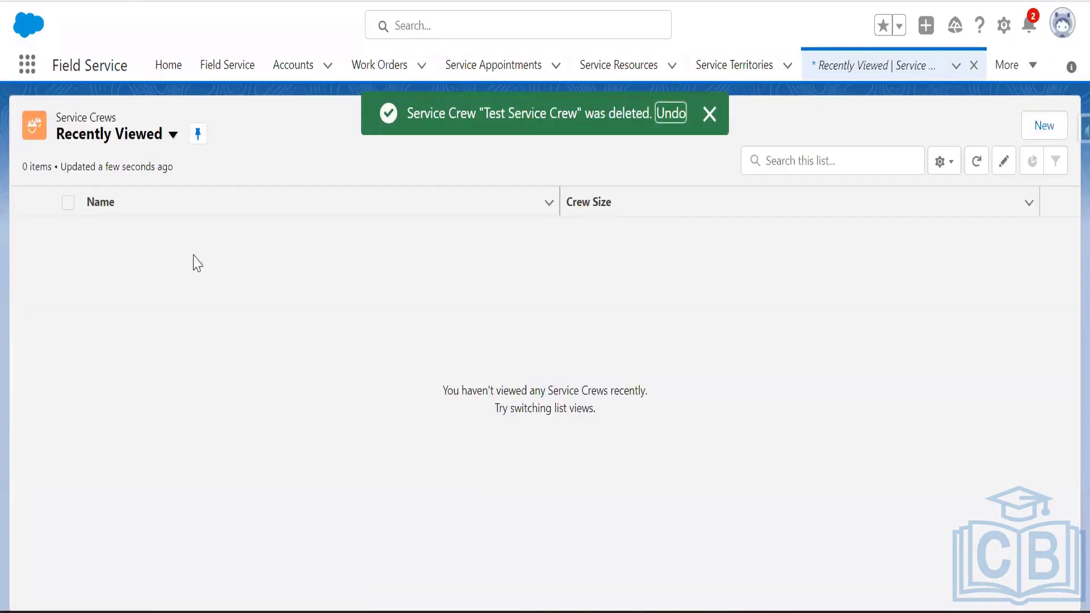
click(142, 142)
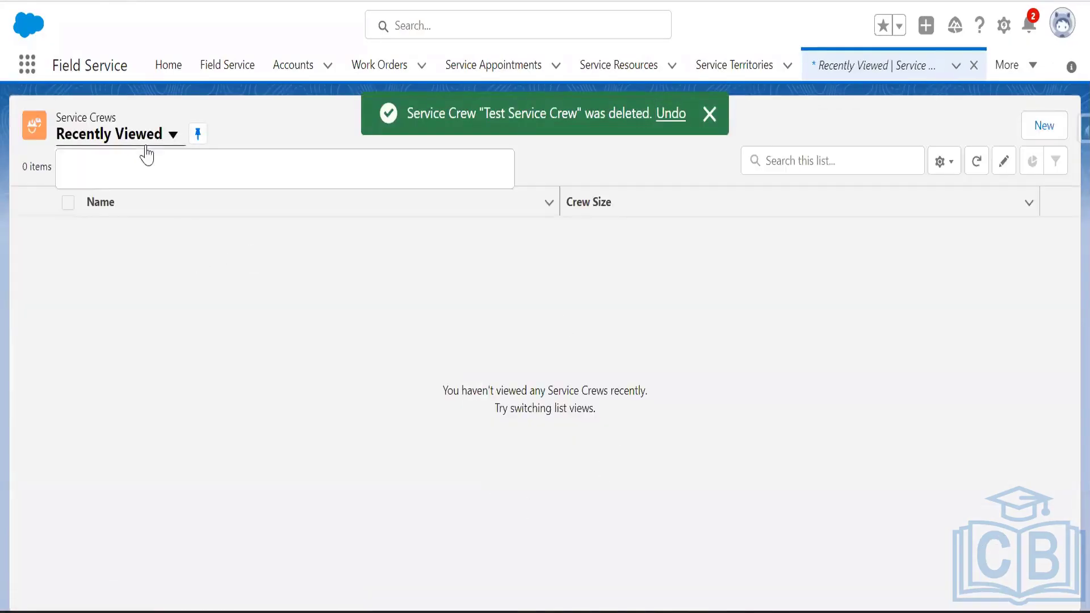
key(Escape)
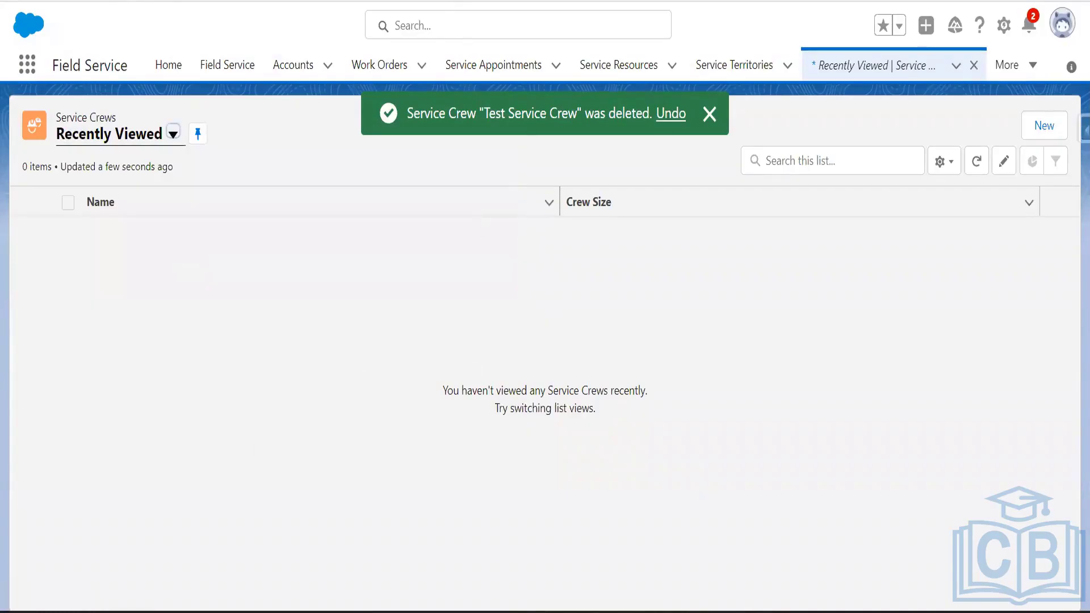
click(398, 1)
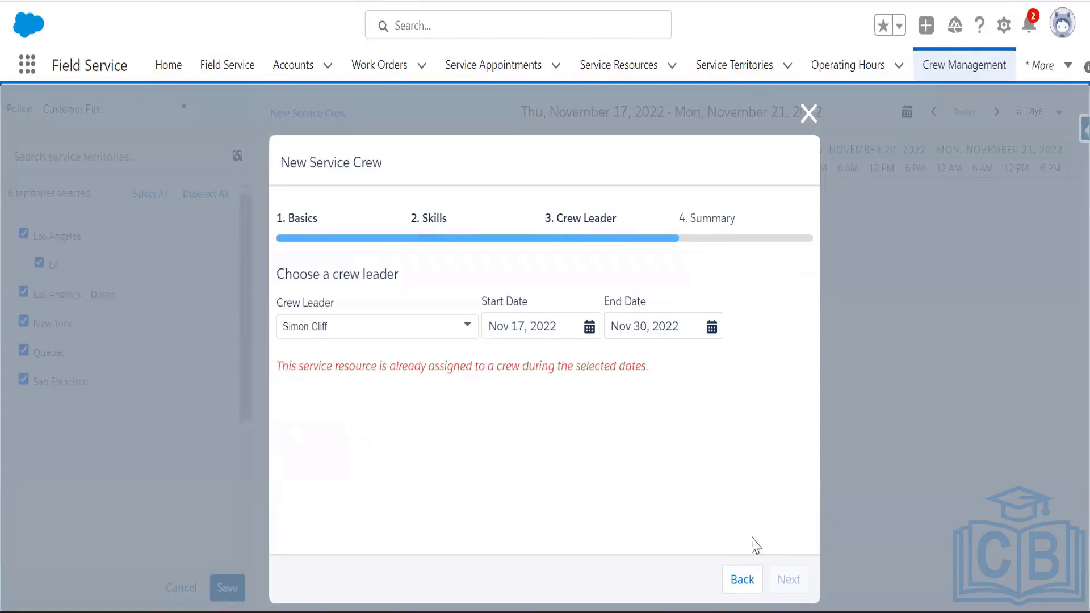
Step: Reload the crew leader stage, then review the summary and save the new LA Service Crew
click(742, 579)
click(788, 580)
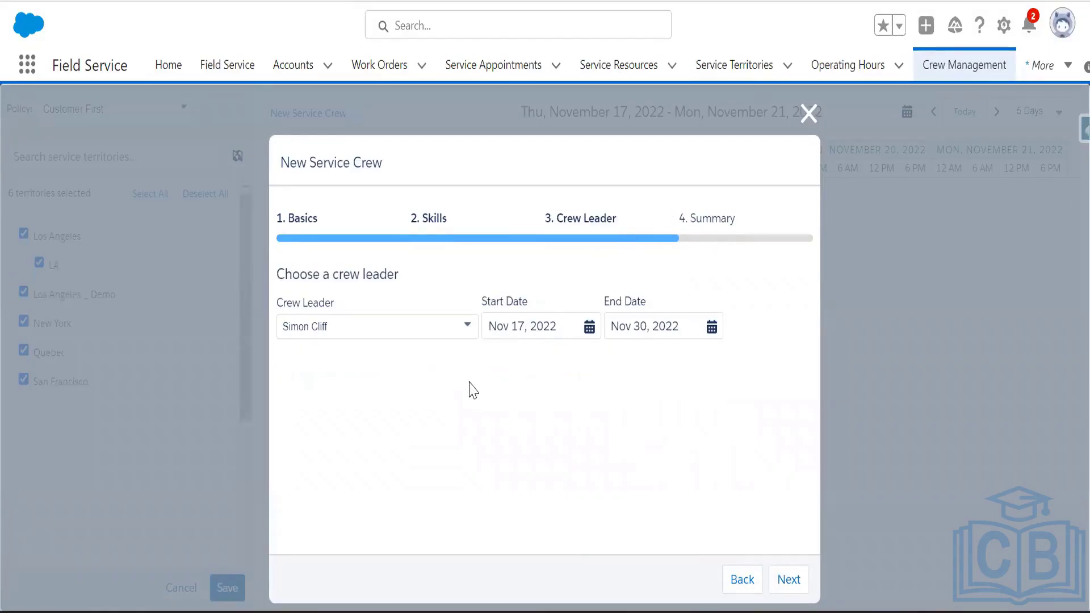
click(789, 581)
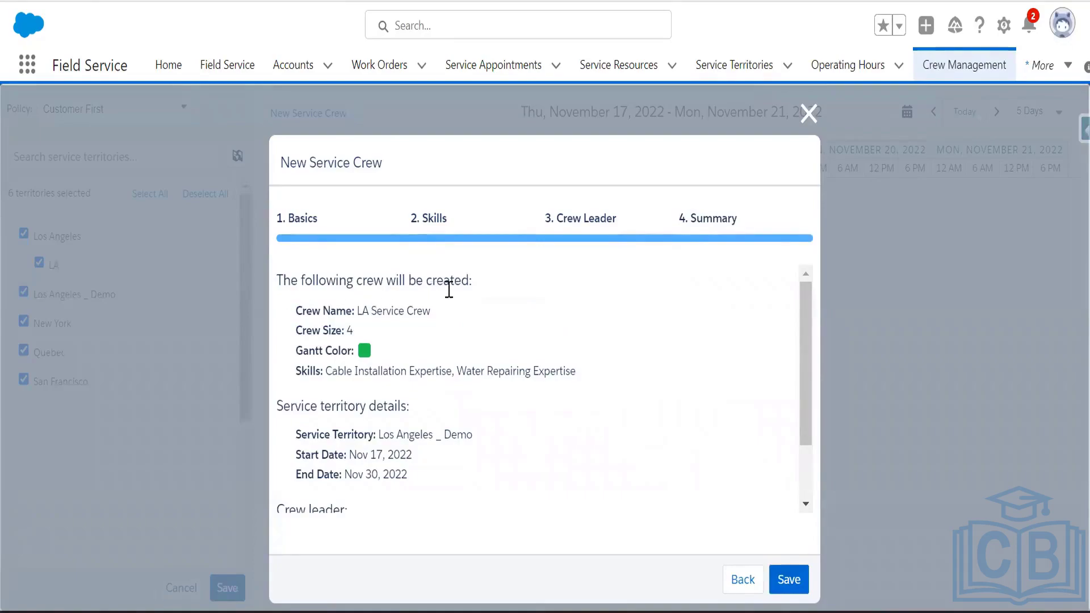
drag(355, 313, 430, 353)
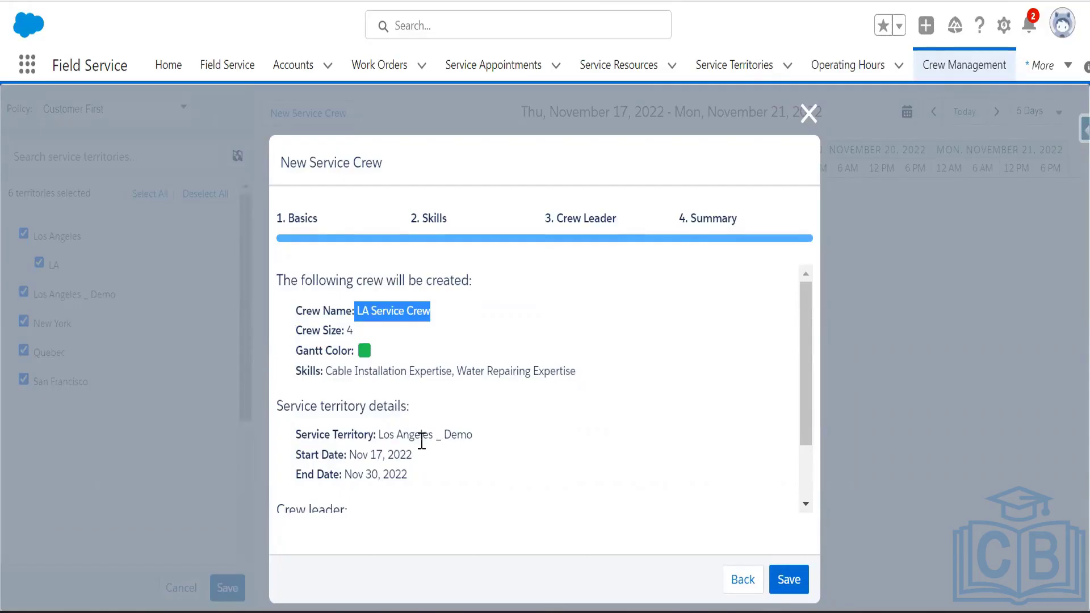
scroll(400, 457, down, 2)
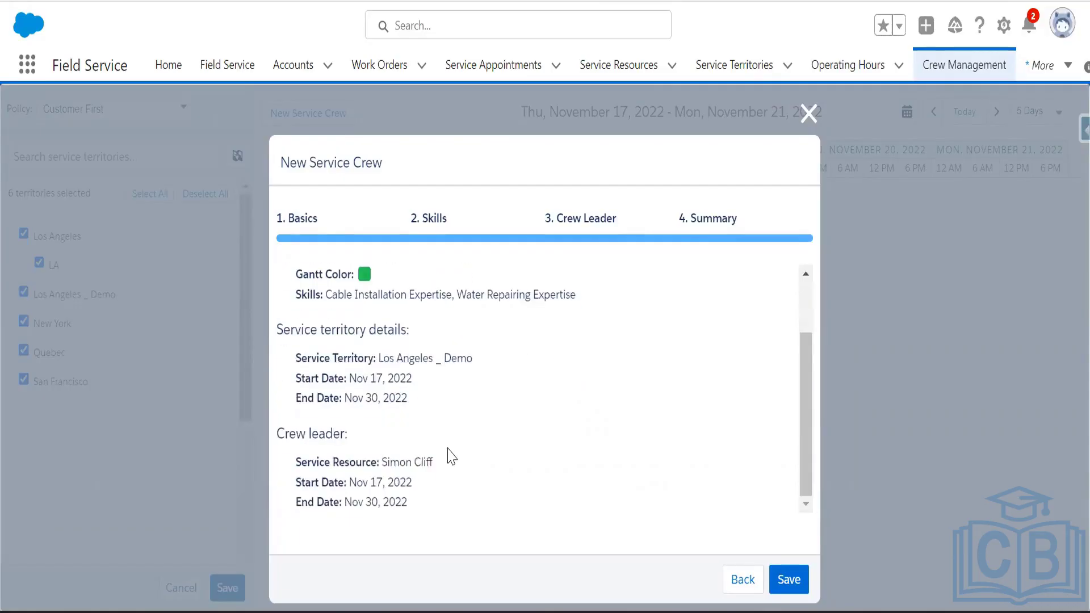
click(788, 585)
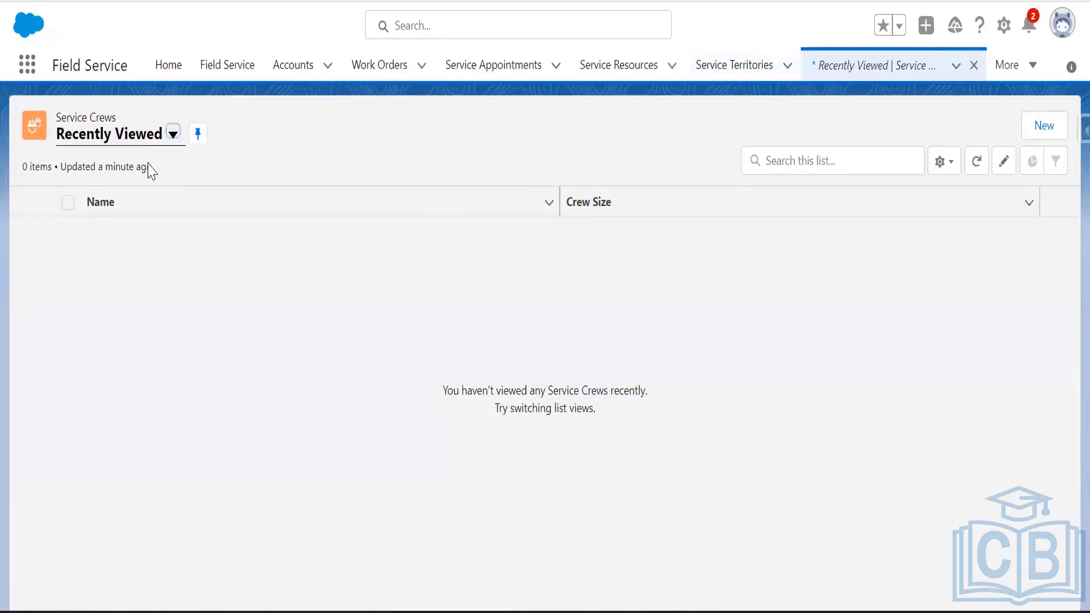
Step: Open LA Service Crew from the All Service Crews list view and examine its related service crew members
click(139, 136)
click(130, 199)
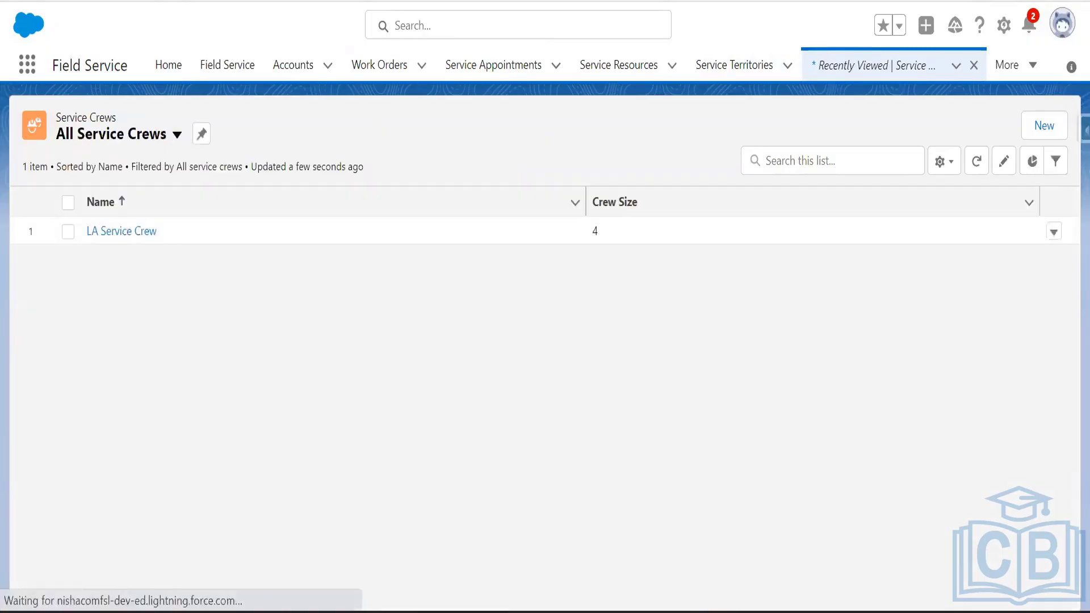
click(121, 231)
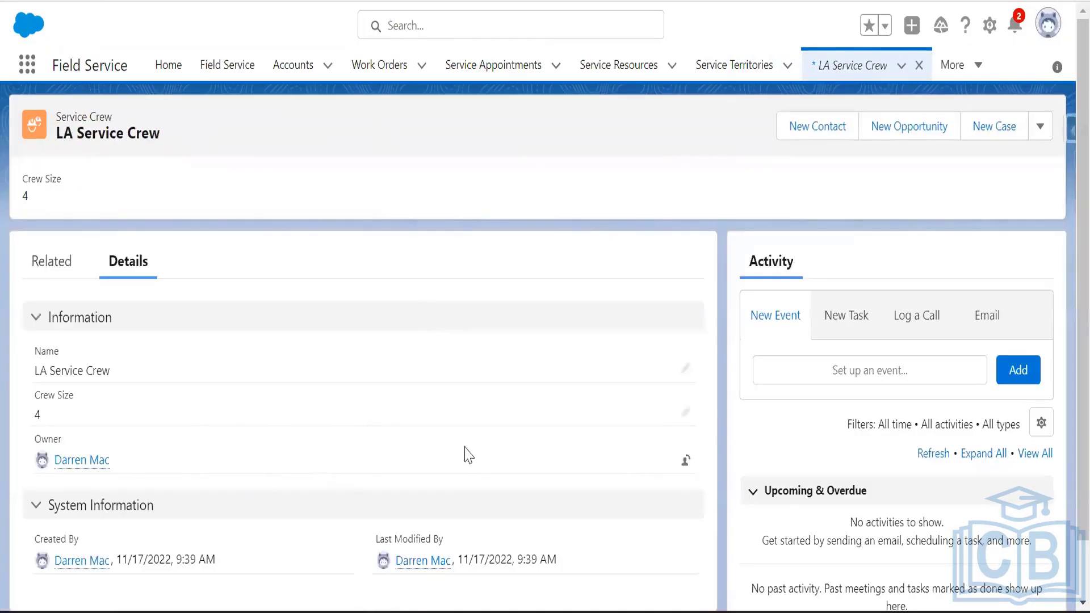
click(43, 276)
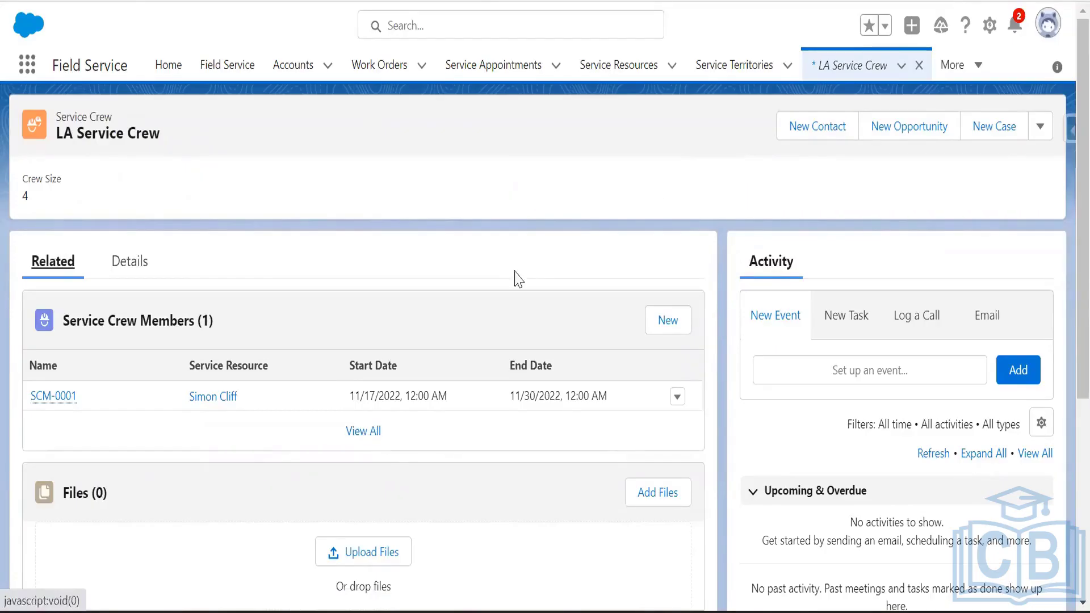
Step: Go to Setup, search for "user" and look through the All Users list for active accounts
click(989, 28)
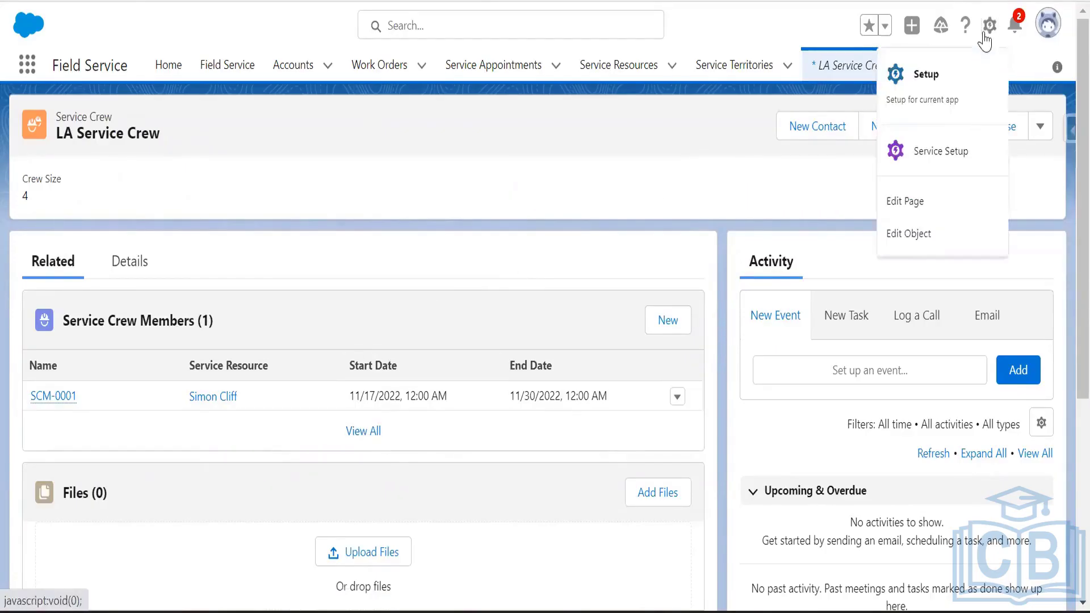
click(937, 75)
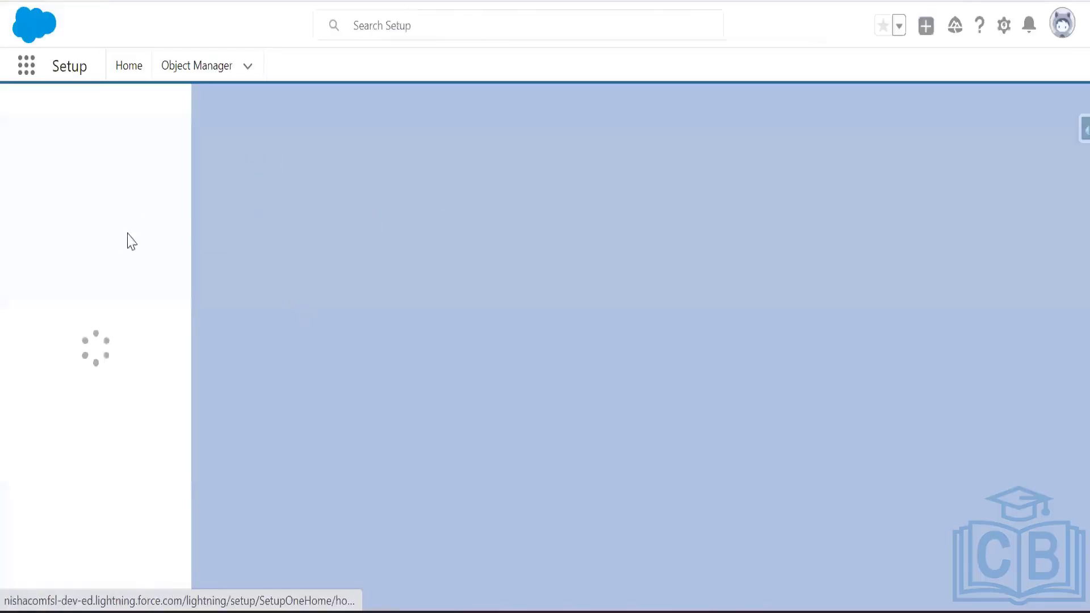
click(85, 114)
text(user)
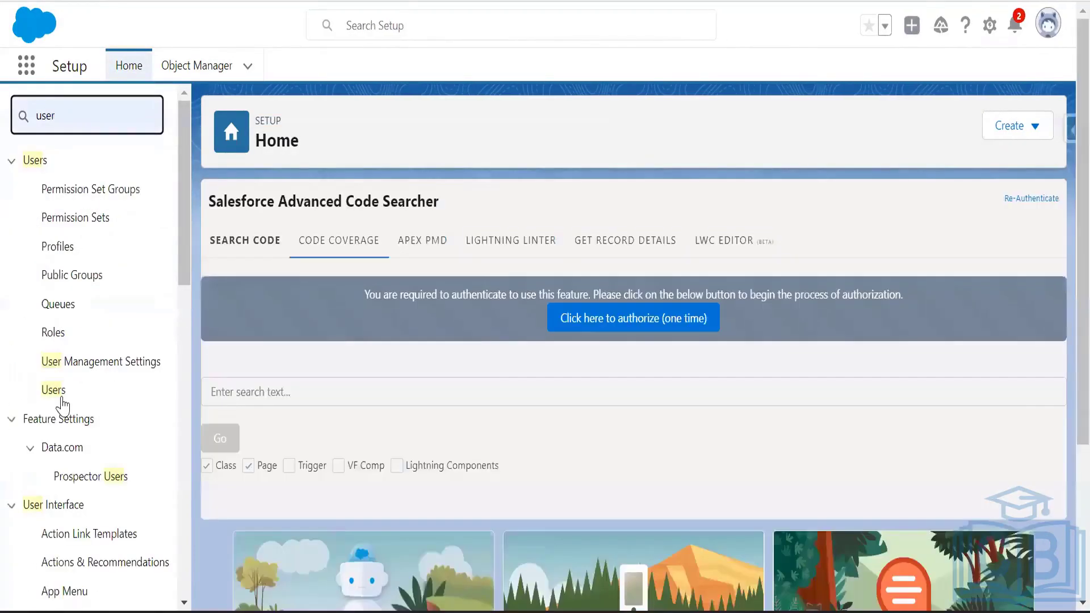
click(54, 389)
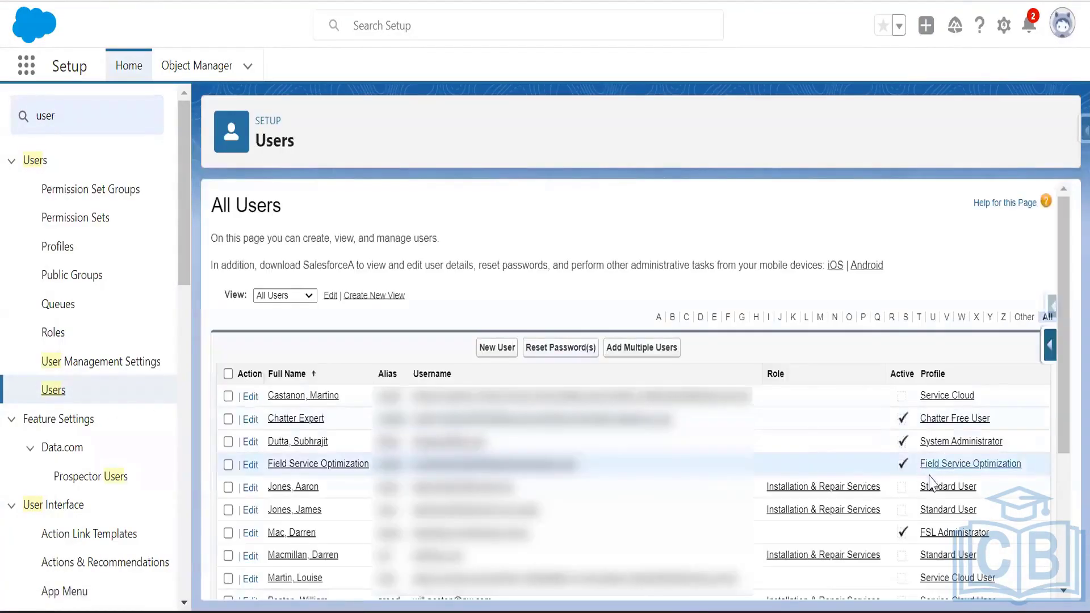
scroll(926, 482, down, 4)
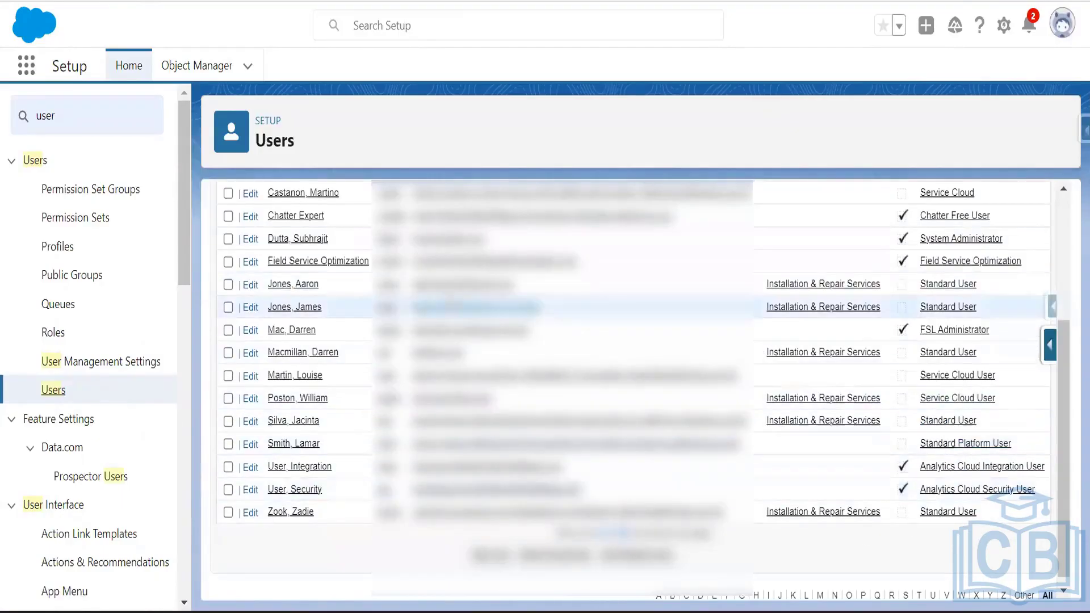
Step: Deactivate the Field Service Optimization user and save the record
click(325, 265)
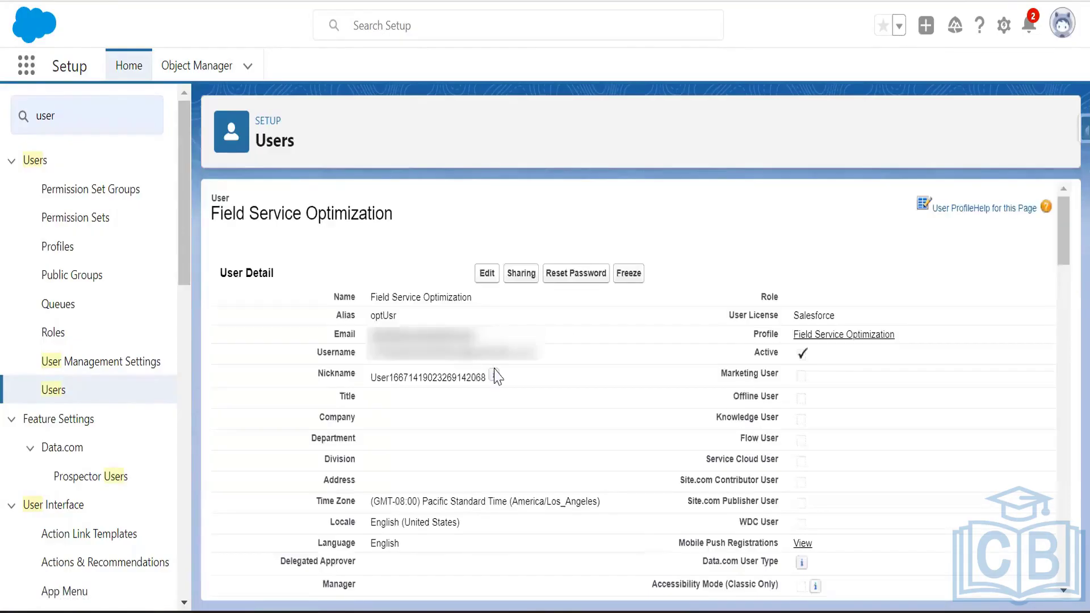
click(486, 300)
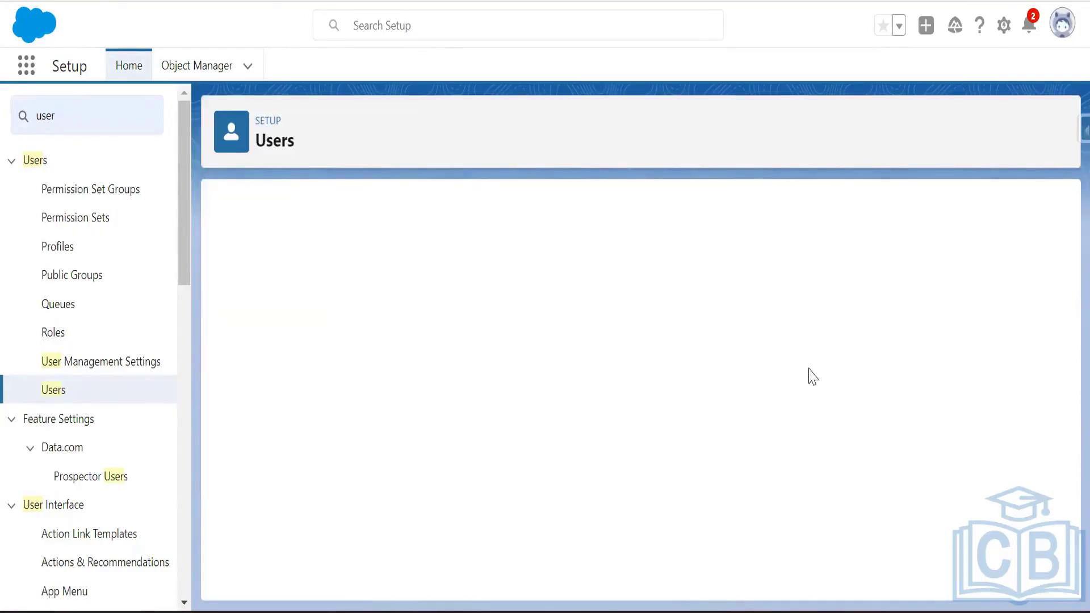
click(764, 387)
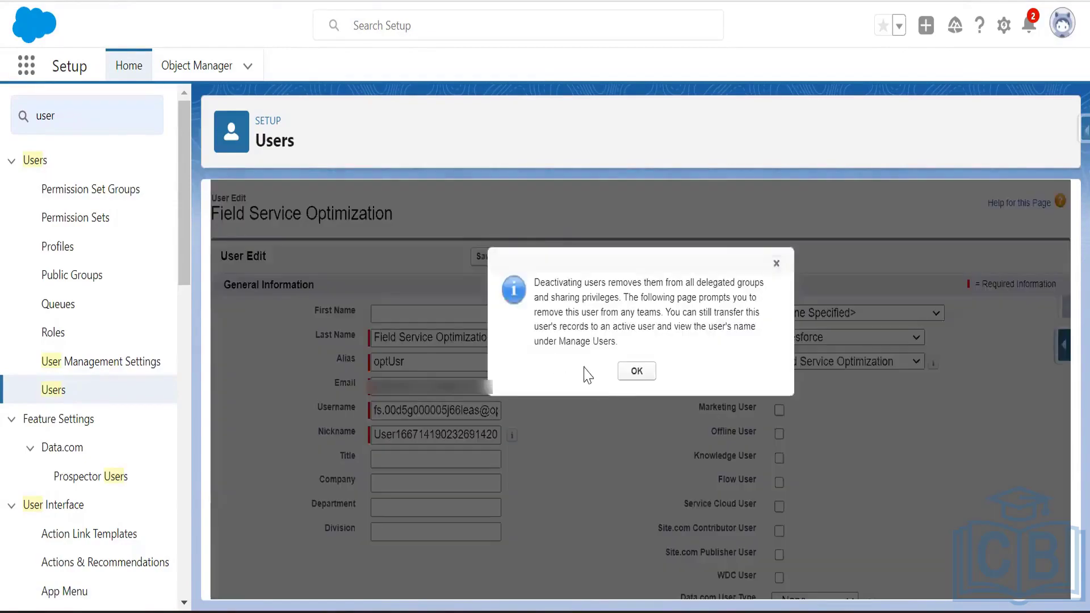
click(634, 370)
click(481, 256)
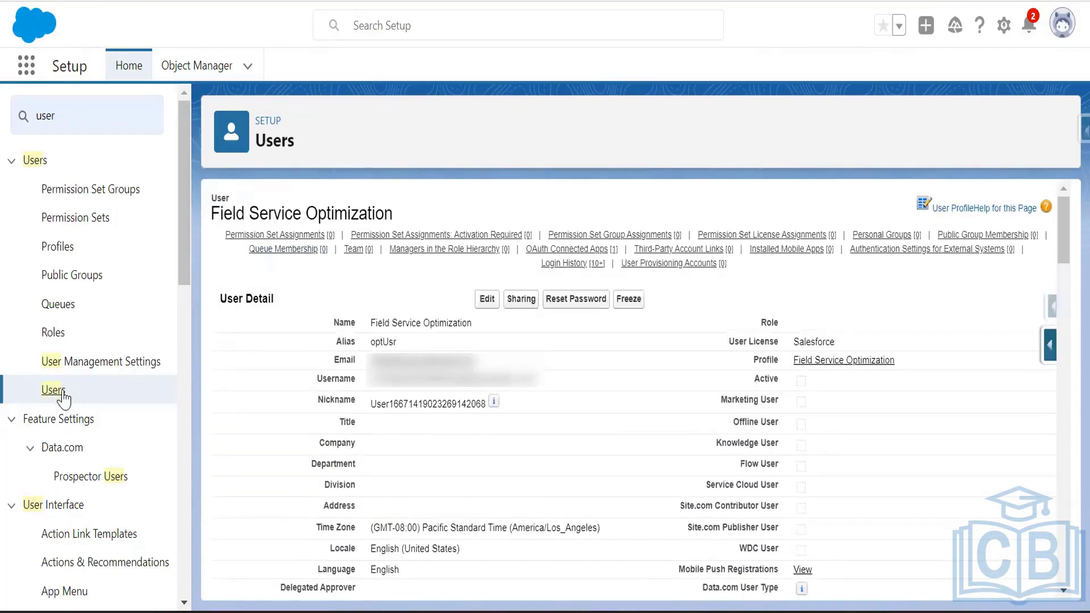
Step: Return to the users list, activate the Standard User account of the other crew leader candidate and save it
click(60, 391)
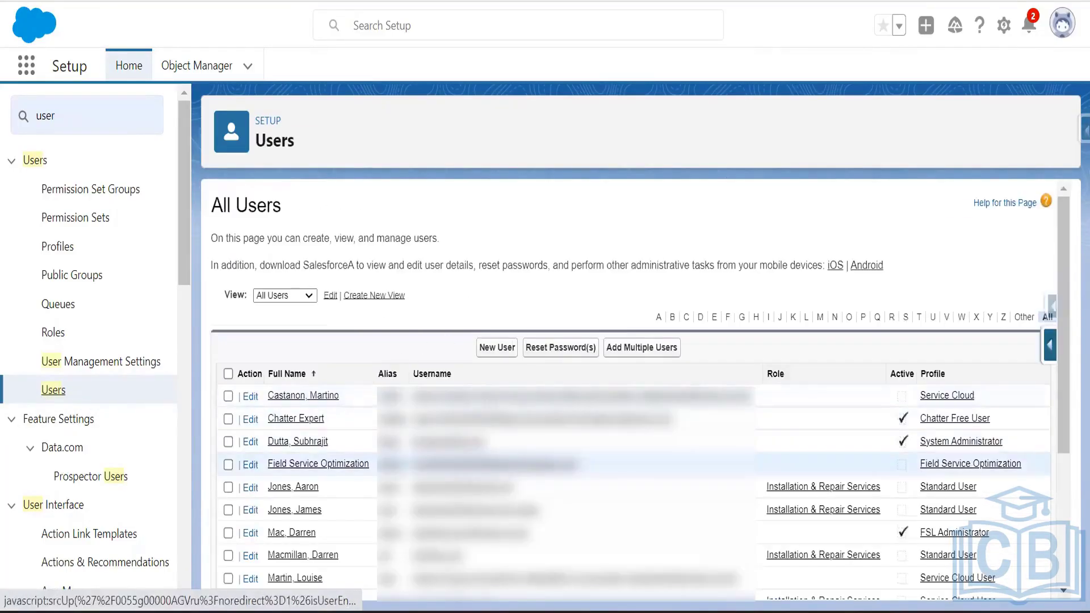
scroll(576, 425, down, 2)
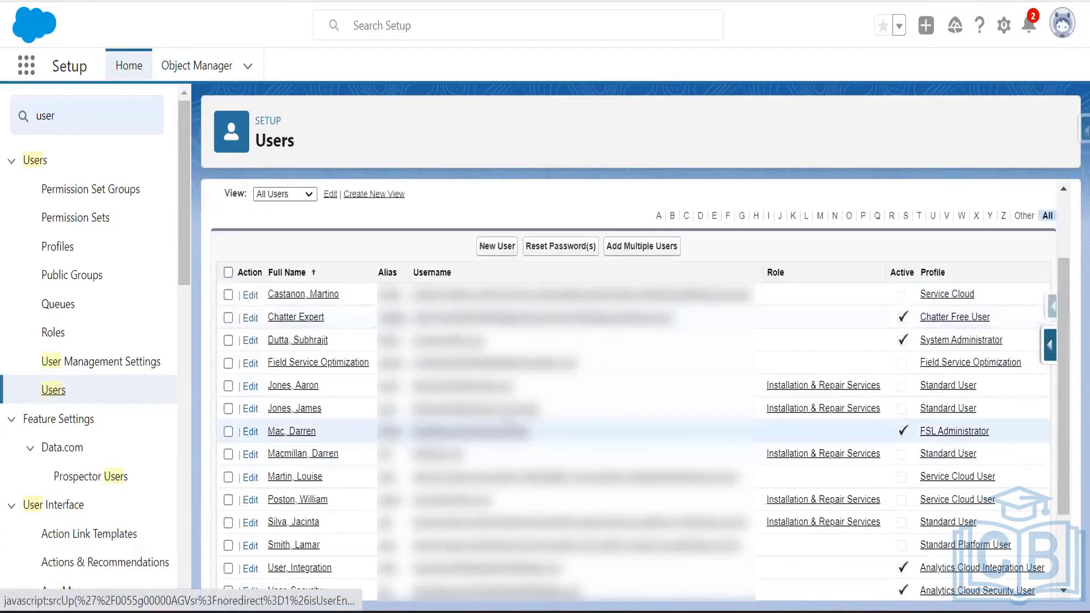
click(295, 409)
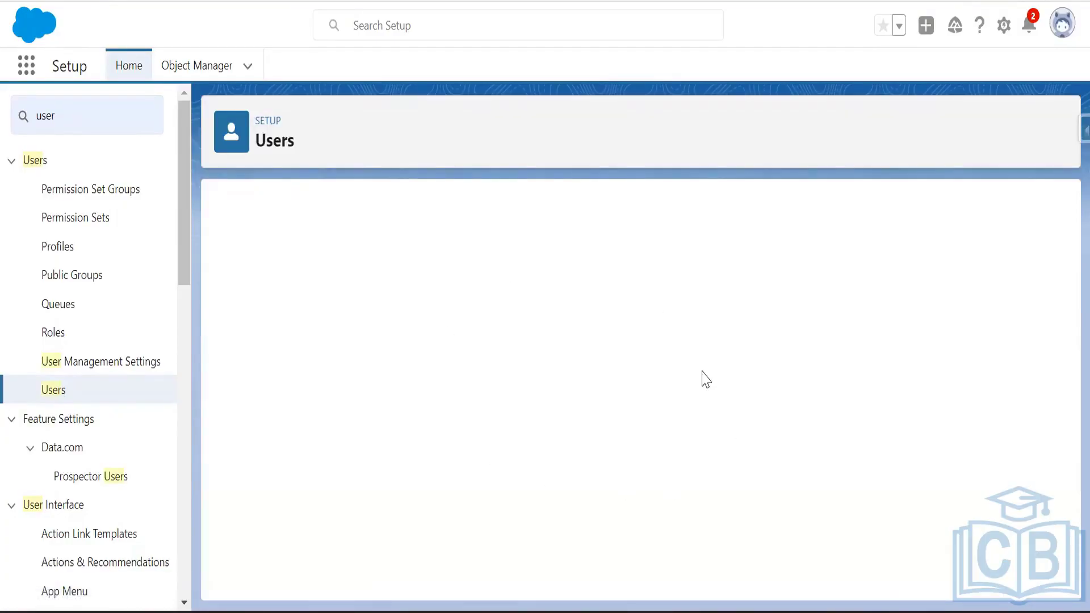
click(486, 299)
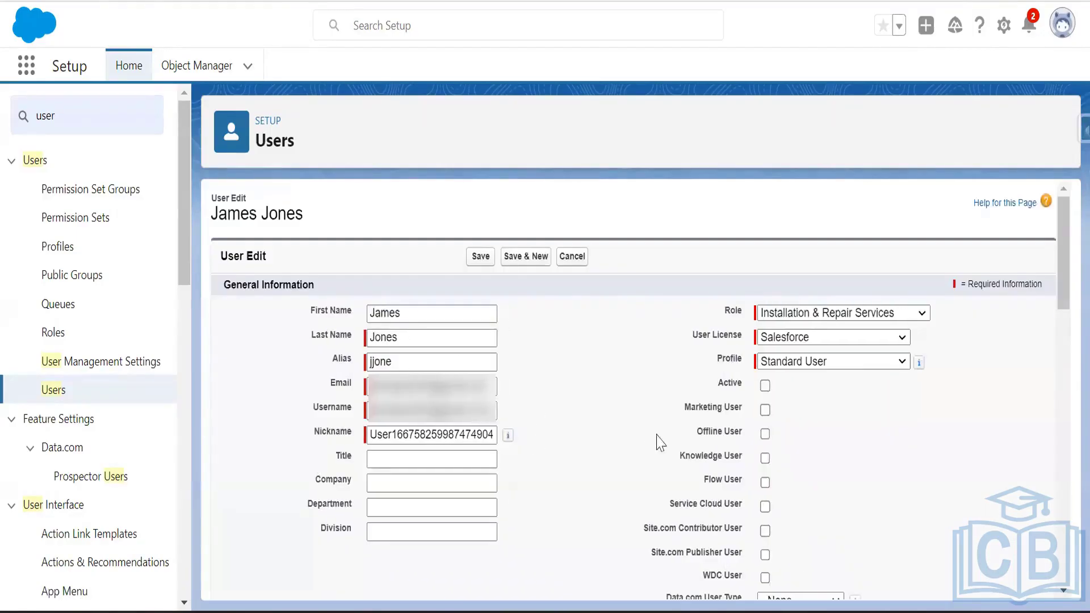
click(765, 386)
click(480, 256)
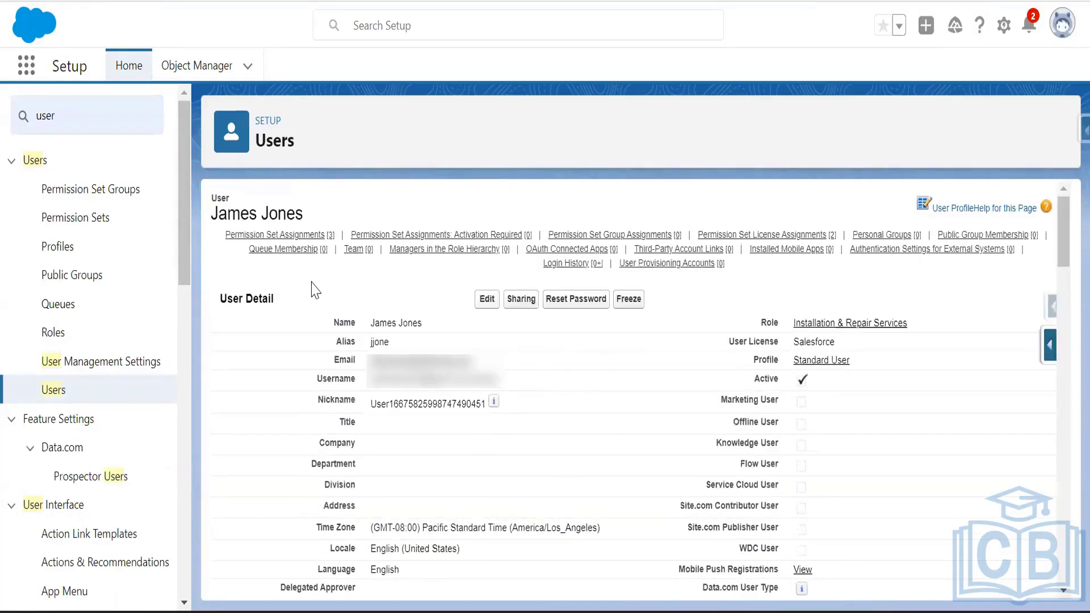
Step: Examine the activated Standard User's permission set assignments and permission set license assignments
click(295, 236)
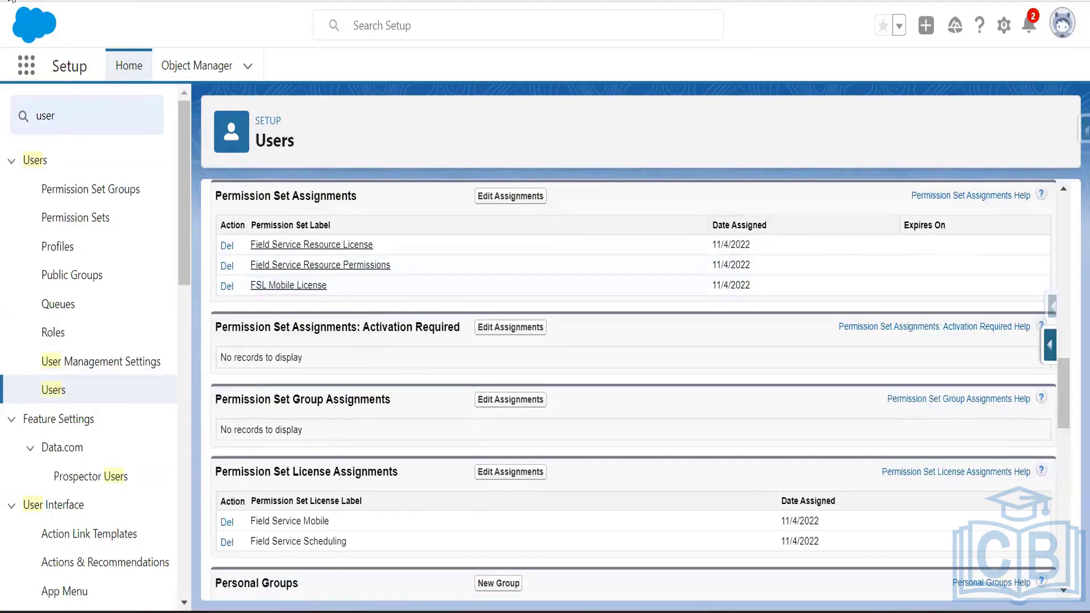
scroll(445, 215, up, 15)
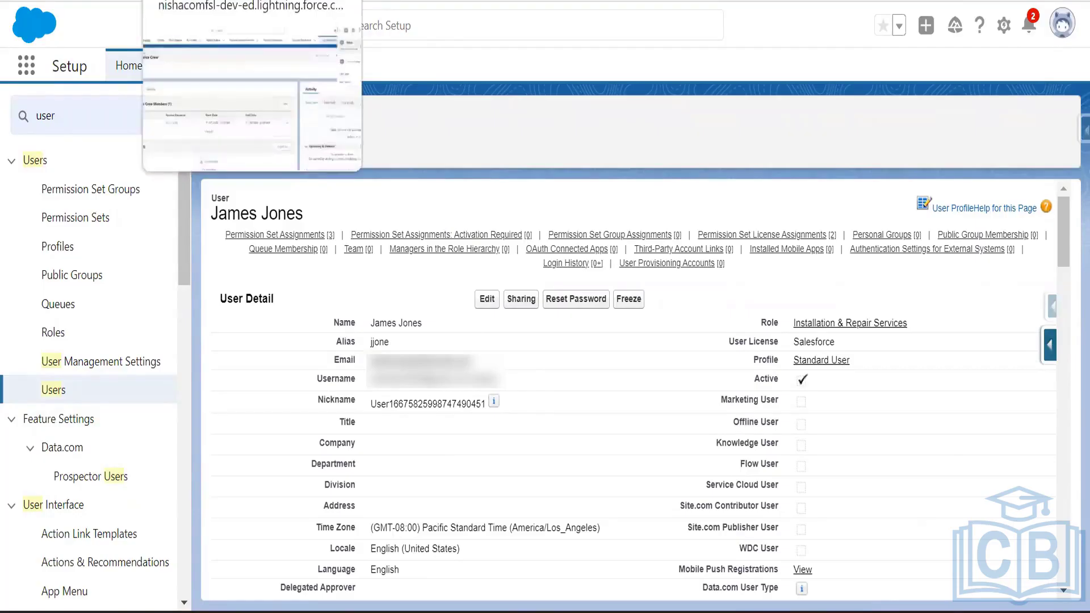
Step: Return to the LA Service Crew record and check its member schedule under Los Angeles _ Demo in Crew Management
click(249, 0)
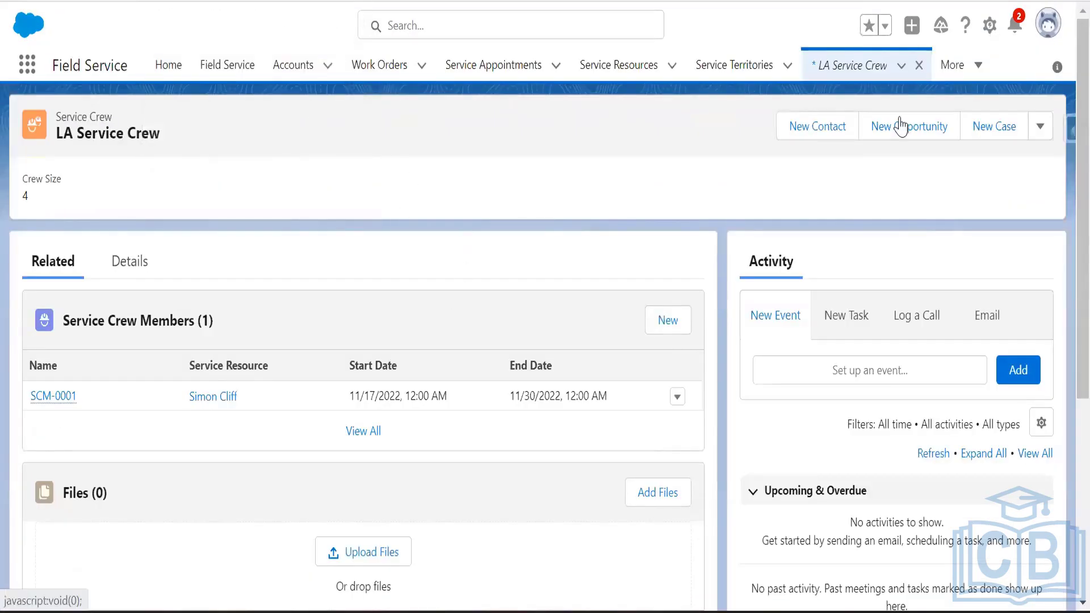
click(951, 64)
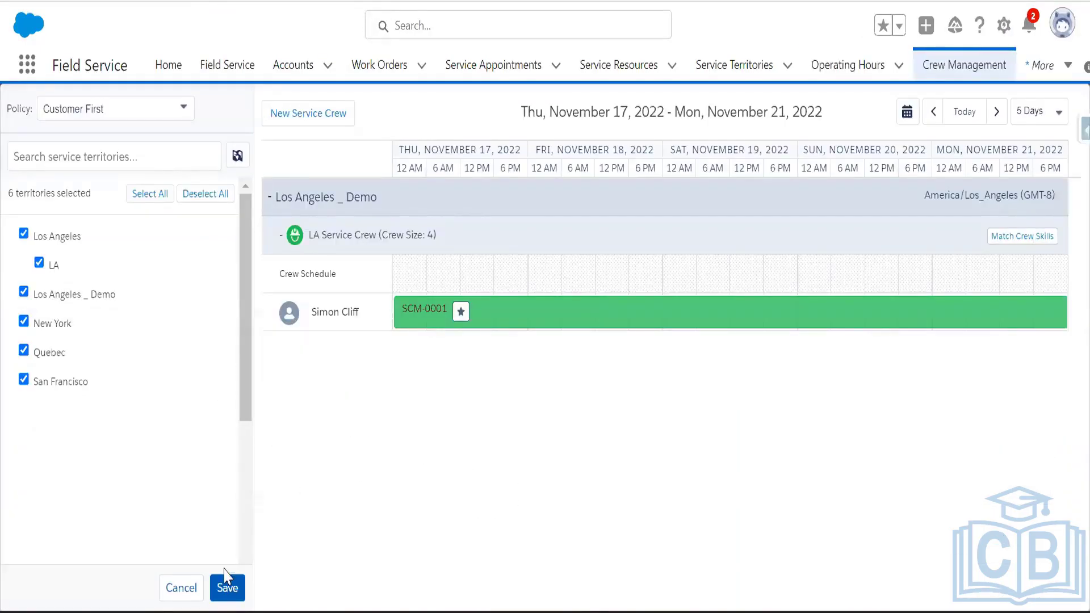
click(227, 591)
click(329, 237)
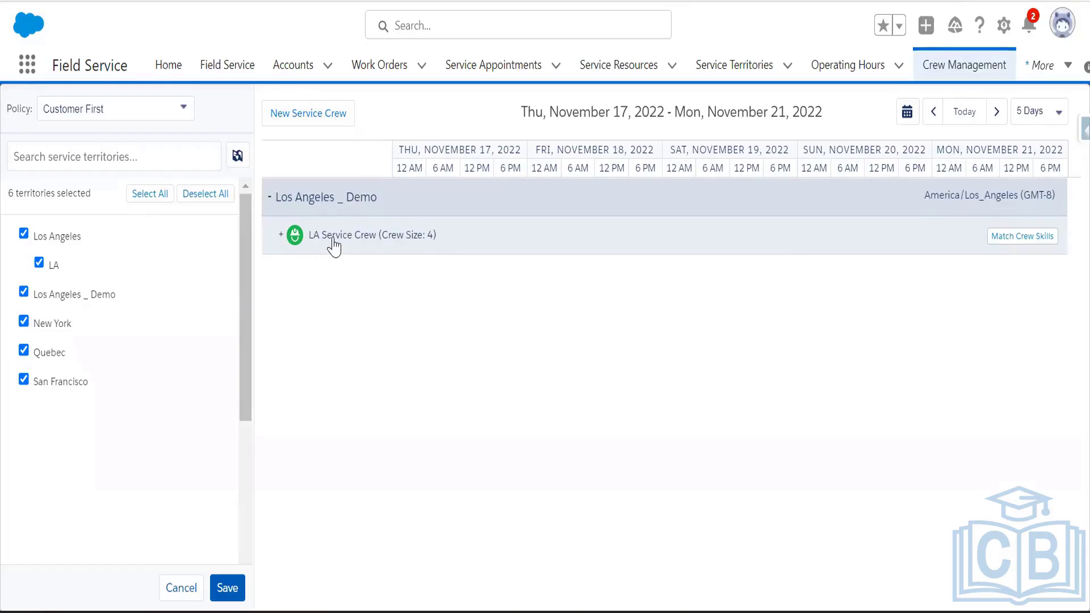
click(282, 256)
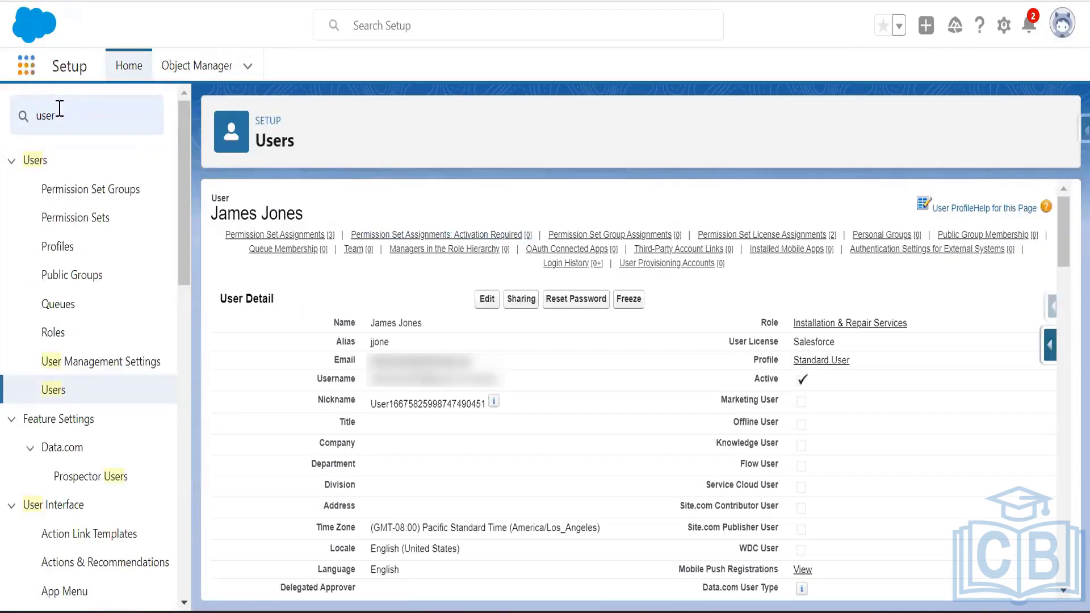
Step: Find Service Resources through the app search and open the technician resource linked to the newly activated user
click(26, 65)
text(service)
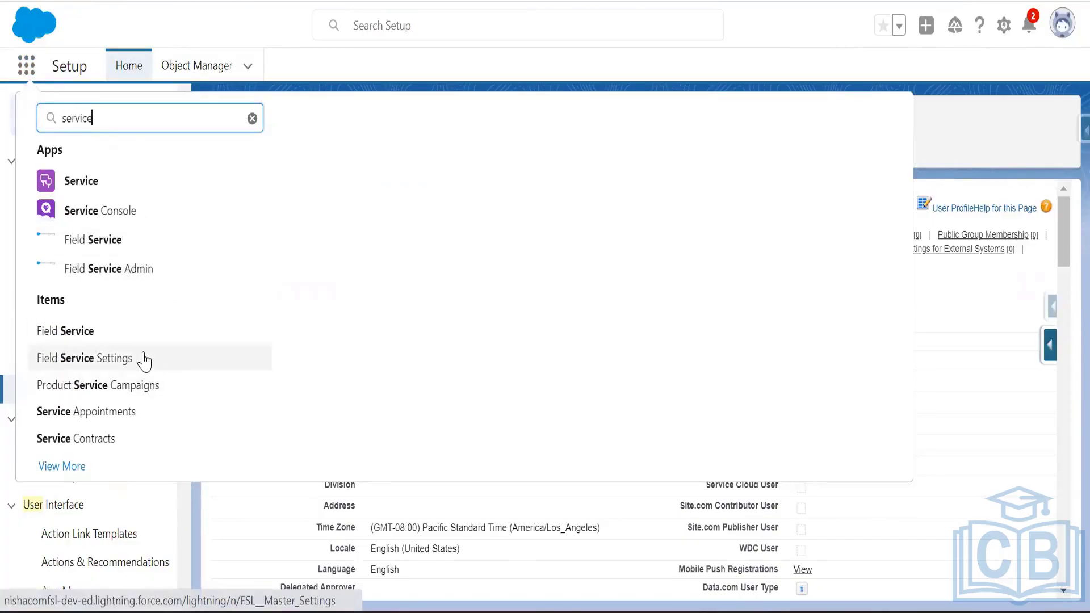
text(reso)
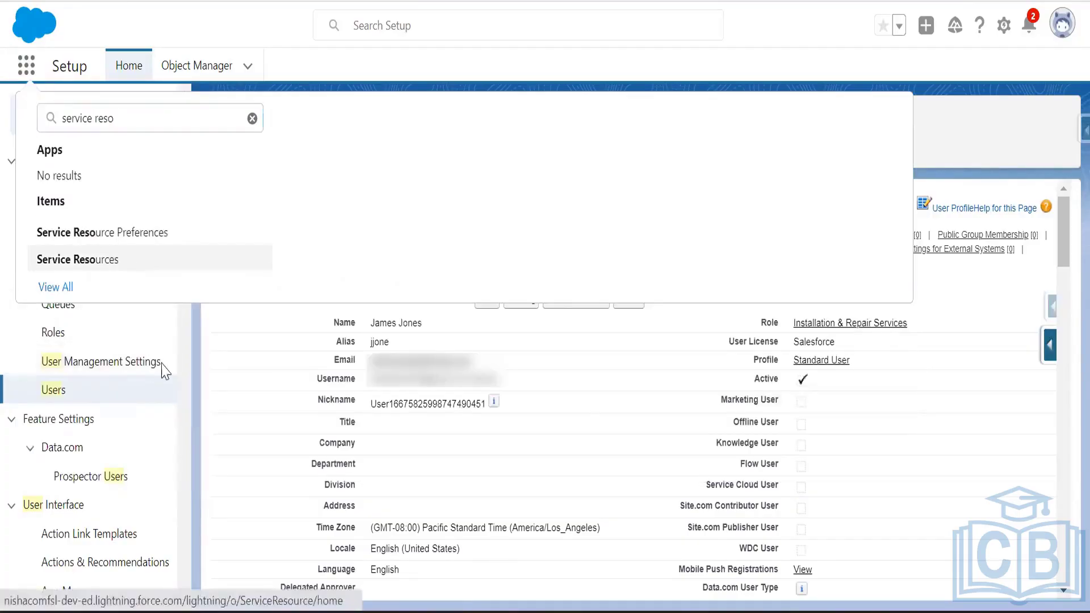
key(Return)
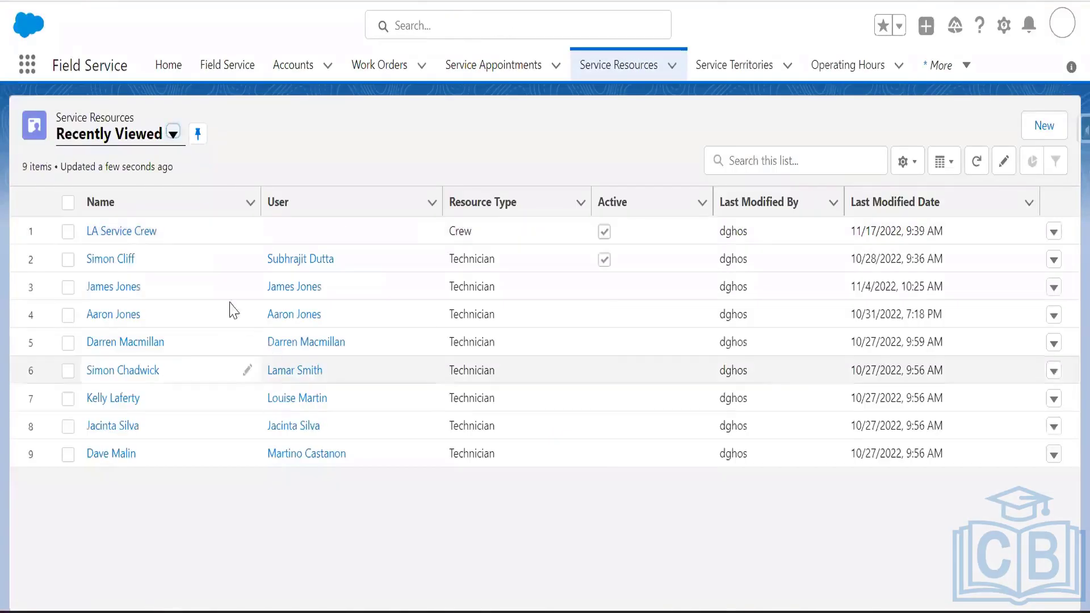
click(119, 289)
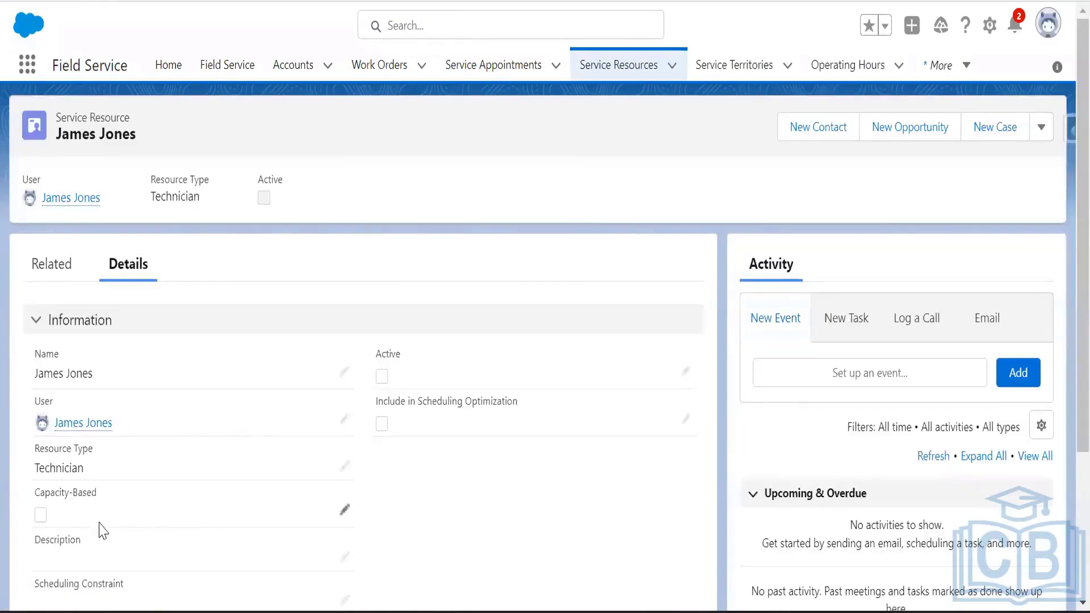
Step: Mark the technician's service resource record as Active and save it
scroll(330, 442, down, 1)
scroll(331, 441, up, 1)
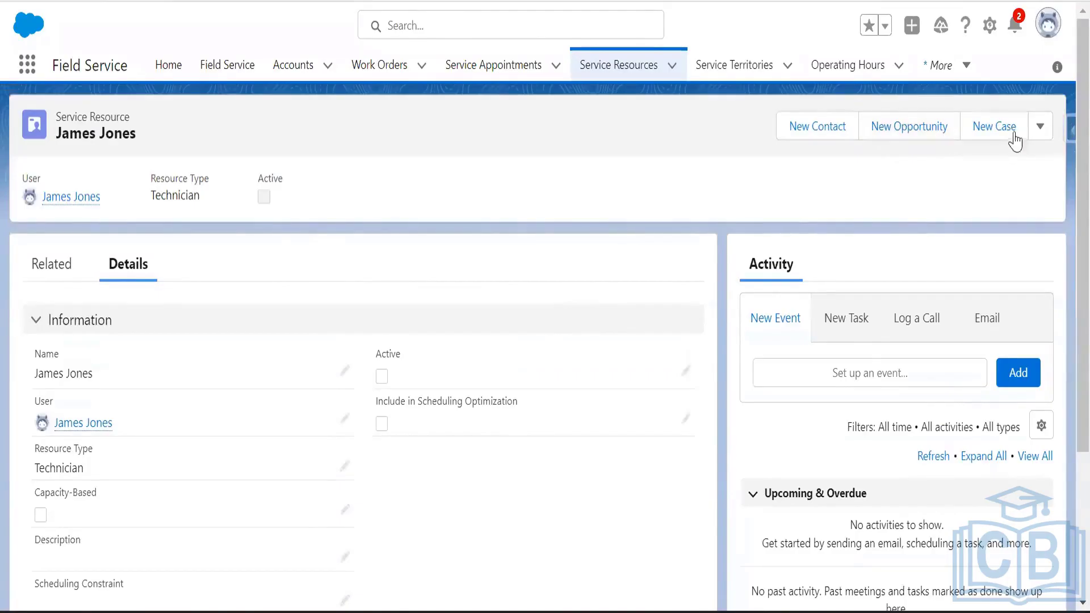
click(1040, 127)
click(979, 200)
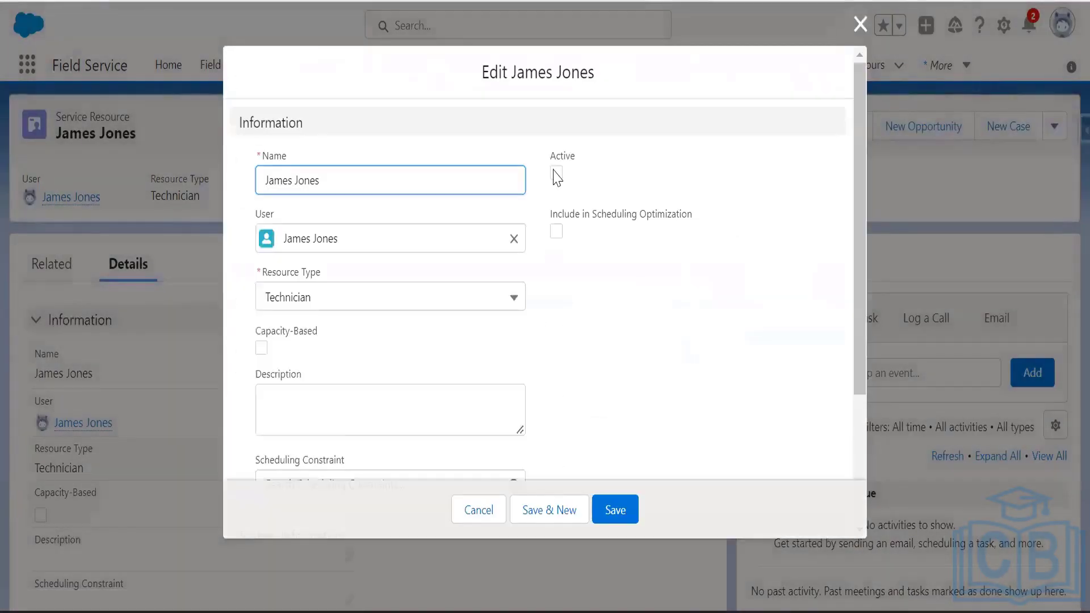
click(556, 174)
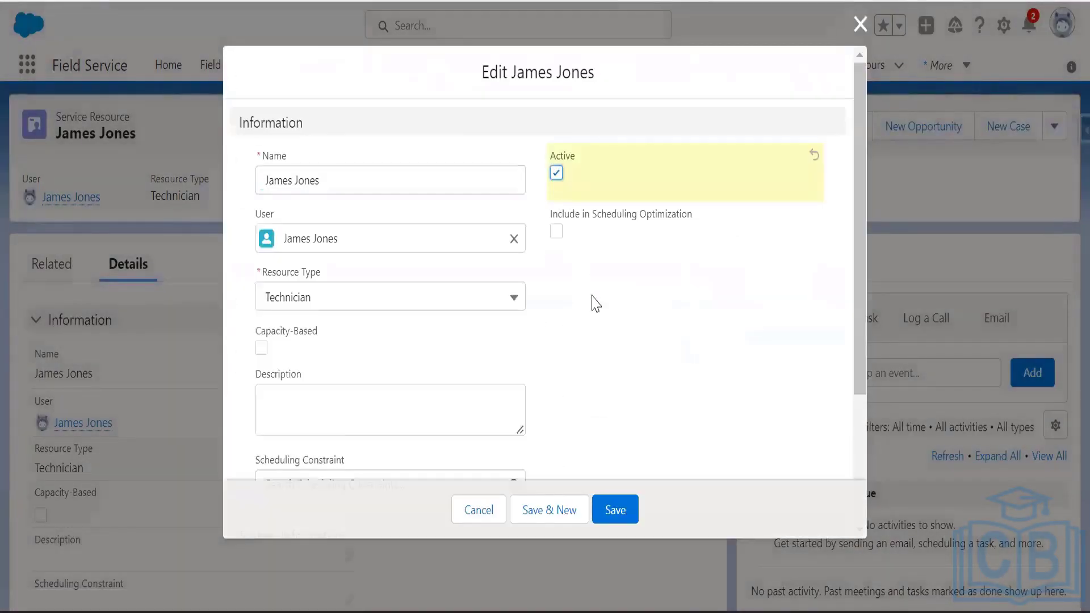
scroll(634, 356, down, 3)
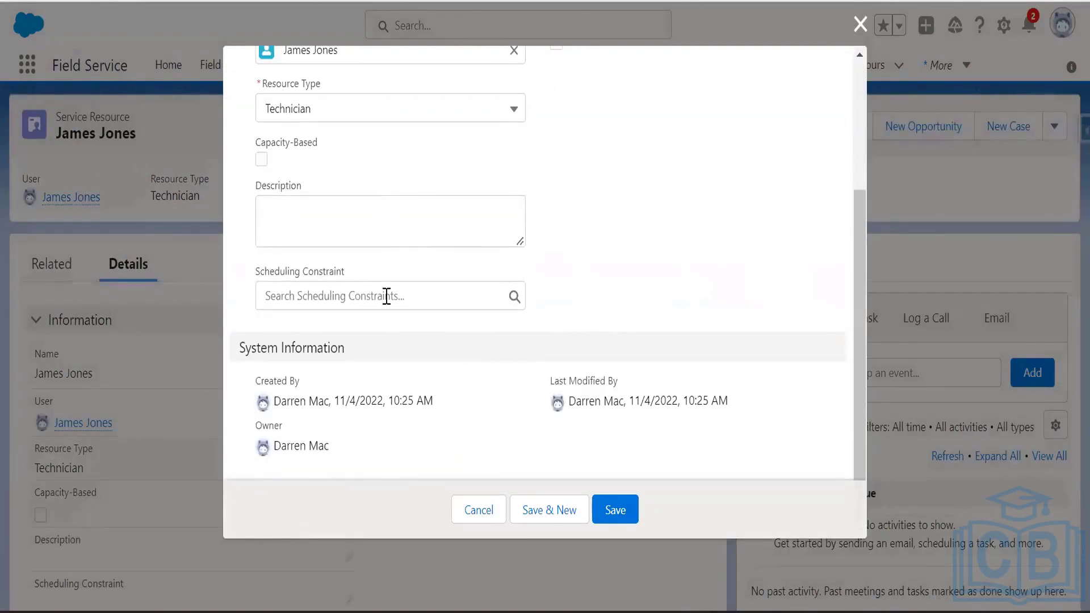
scroll(487, 424, up, 3)
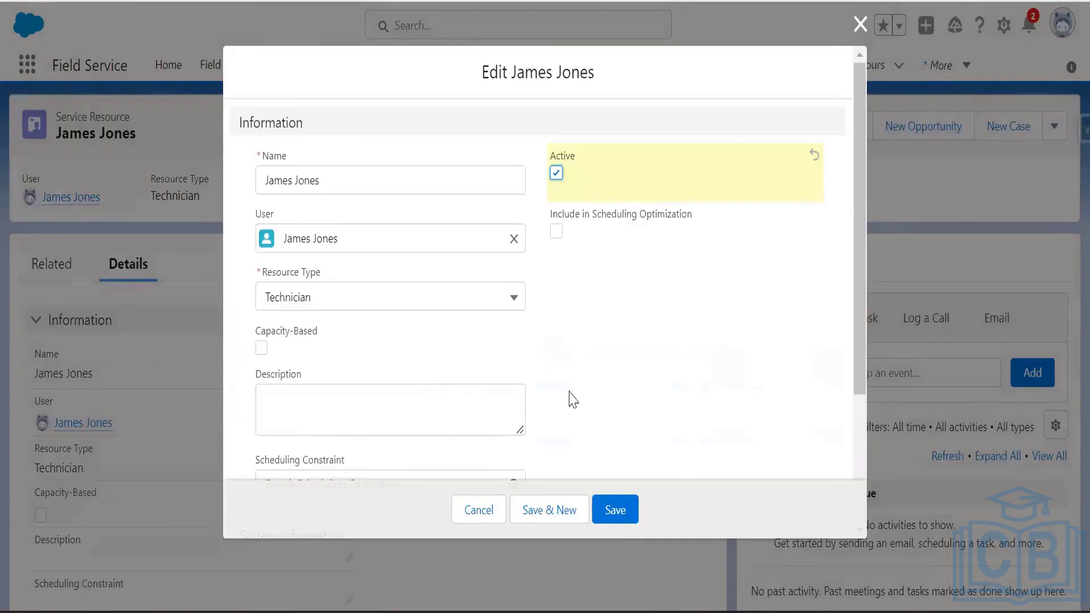
click(614, 514)
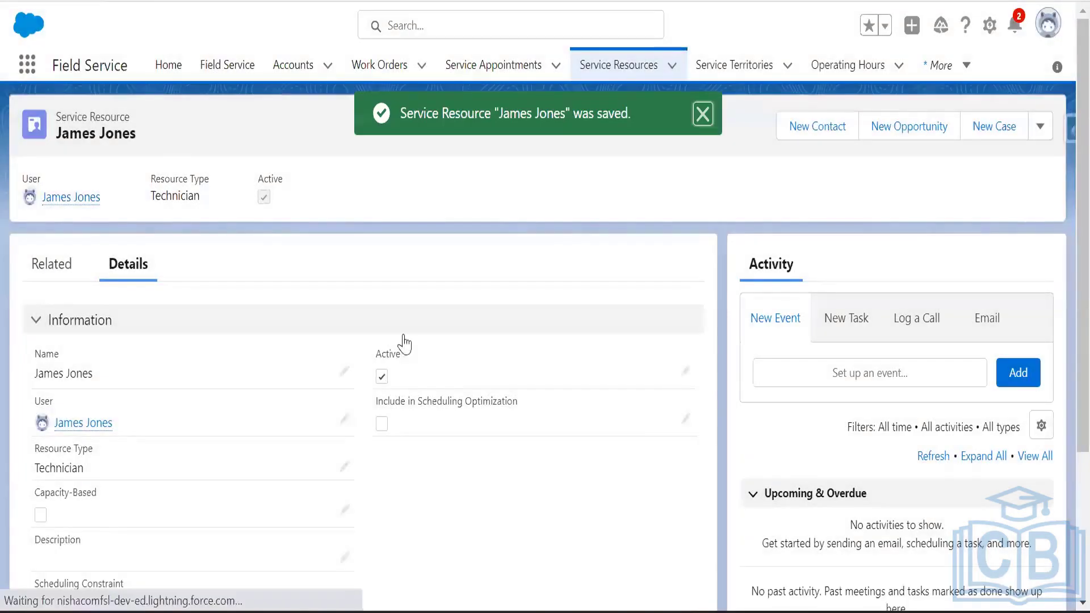
Step: Examine the technician's related skills and the details of the Los Angeles _ Demo territory membership, including operating hours and duration
click(52, 264)
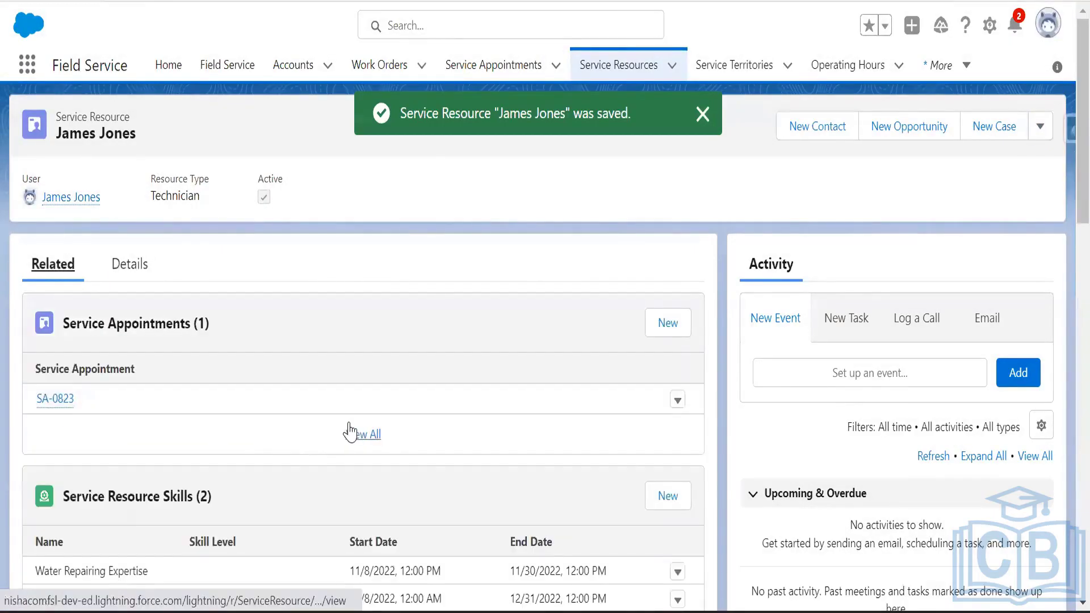
scroll(401, 431, down, 3)
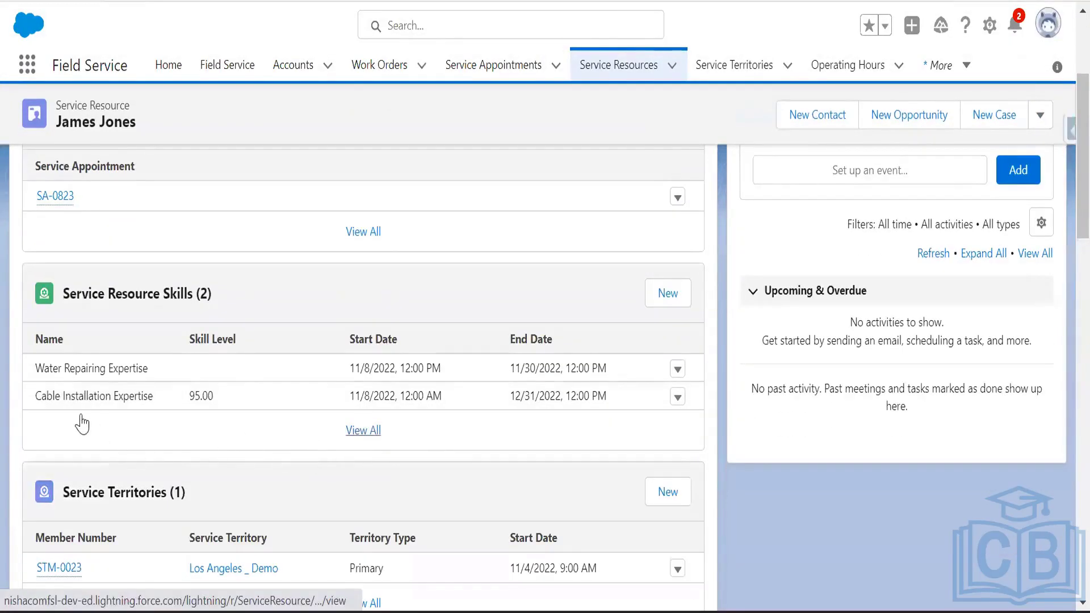
scroll(198, 466, down, 3)
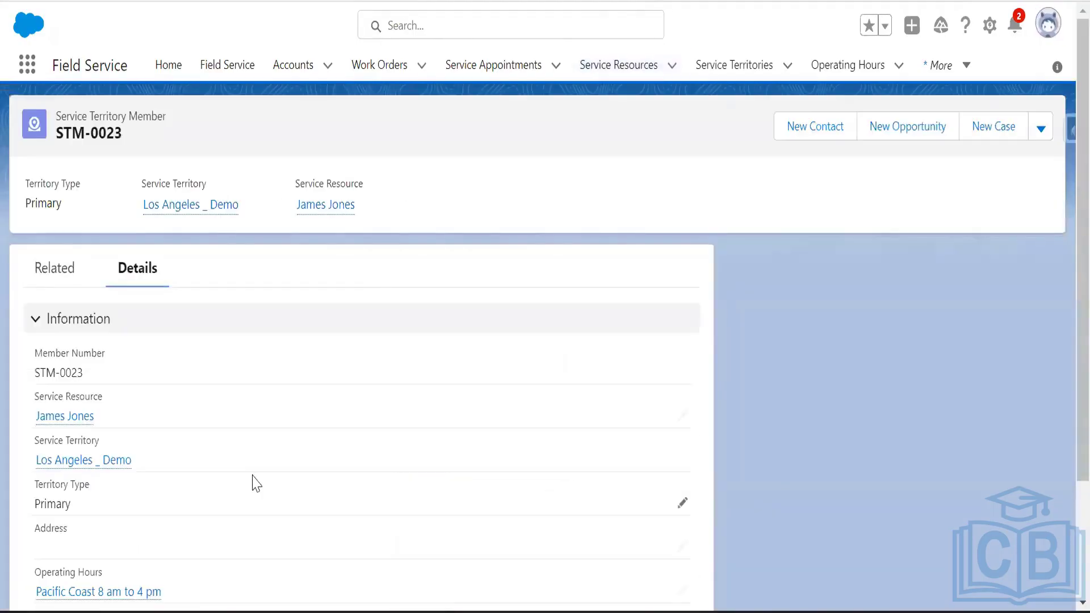
scroll(284, 479, down, 2)
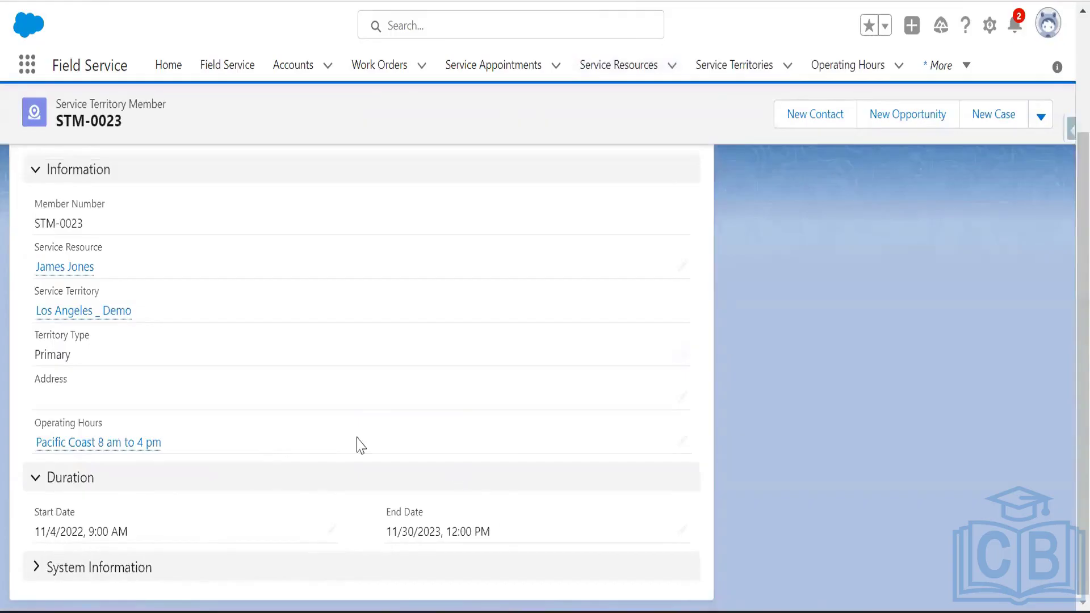
scroll(282, 429, up, 2)
scroll(284, 430, down, 2)
scroll(308, 454, up, 3)
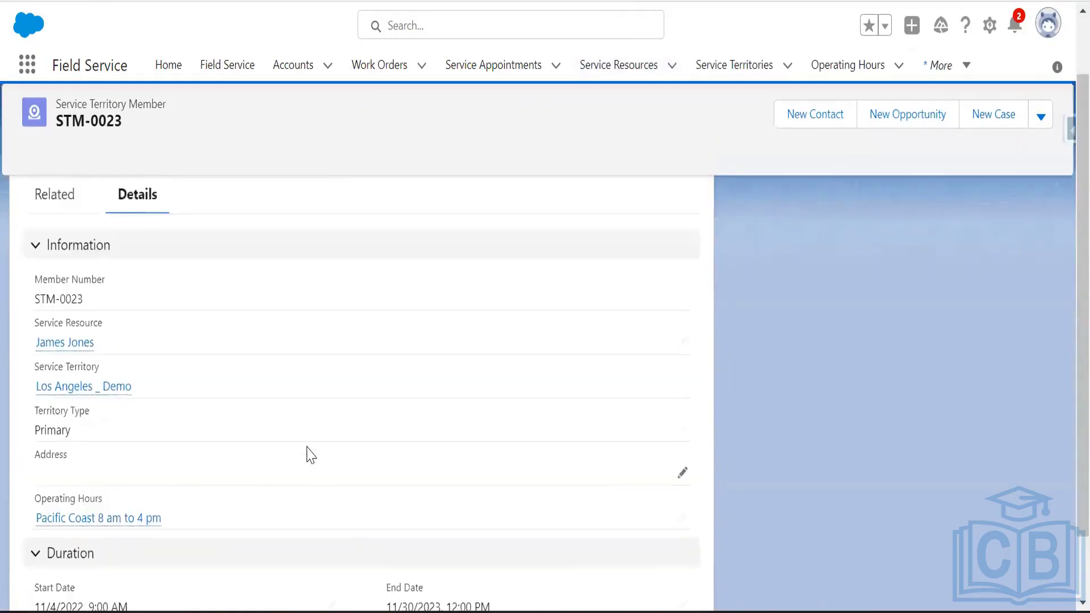
click(71, 282)
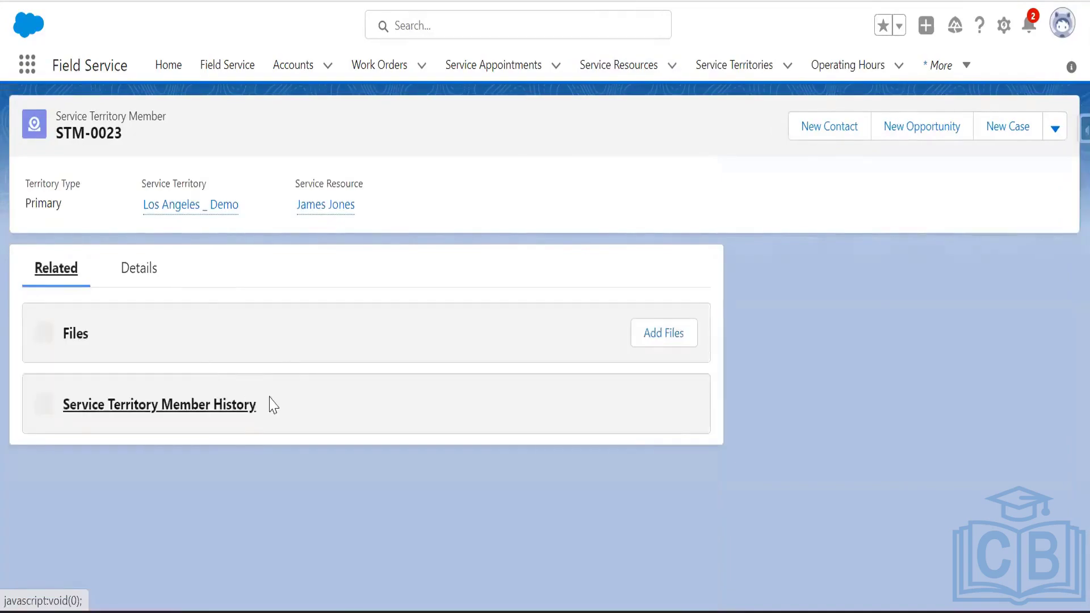
click(142, 273)
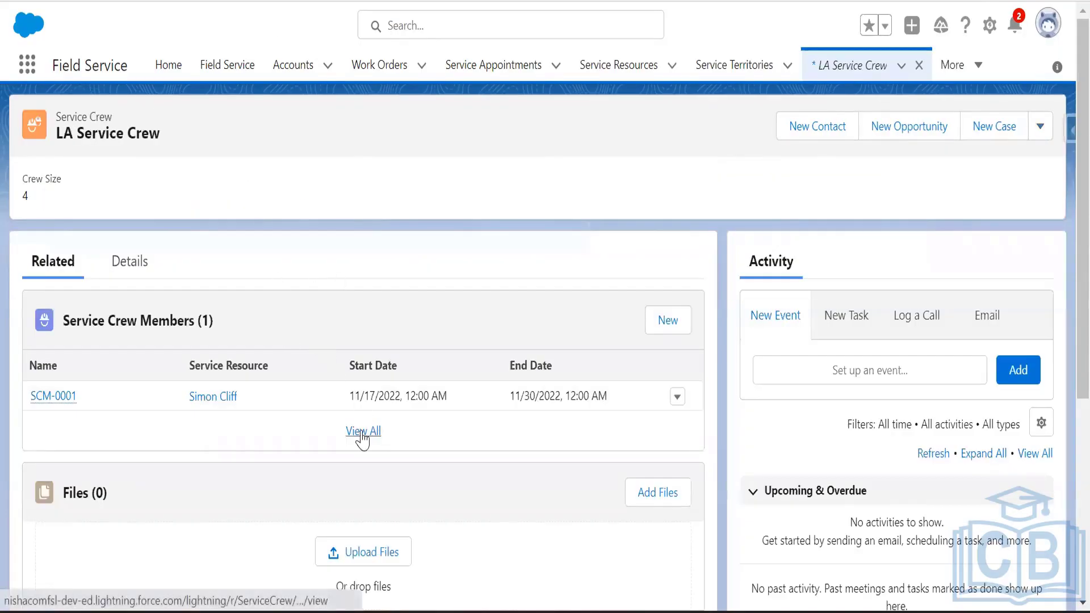
Step: Add the activated technician to LA Service Crew as a service crew member from 11/17/2022 to 11/30/2022 and save
click(662, 332)
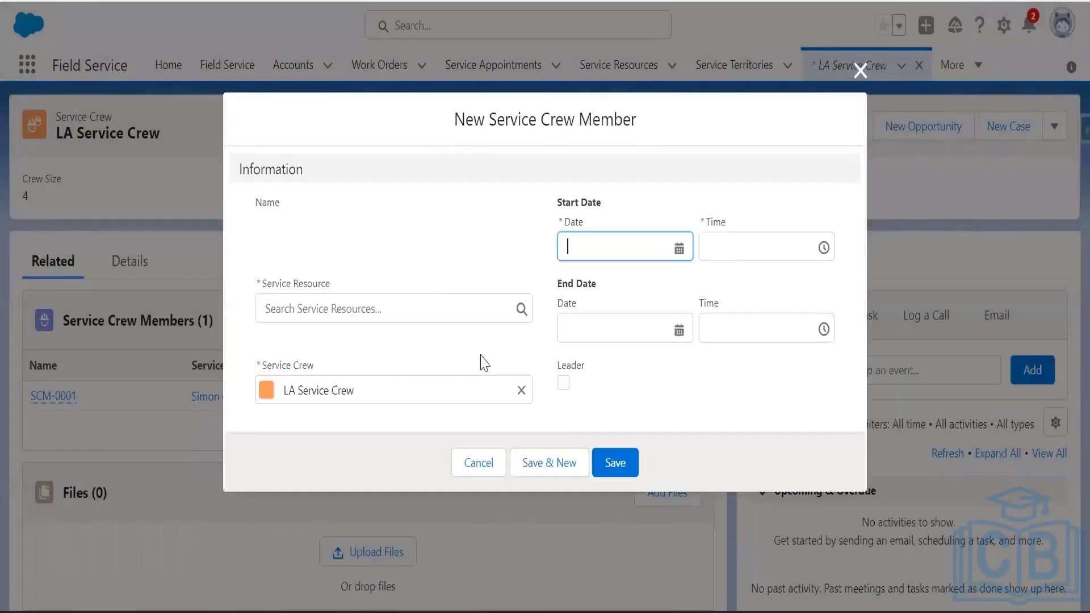
click(391, 310)
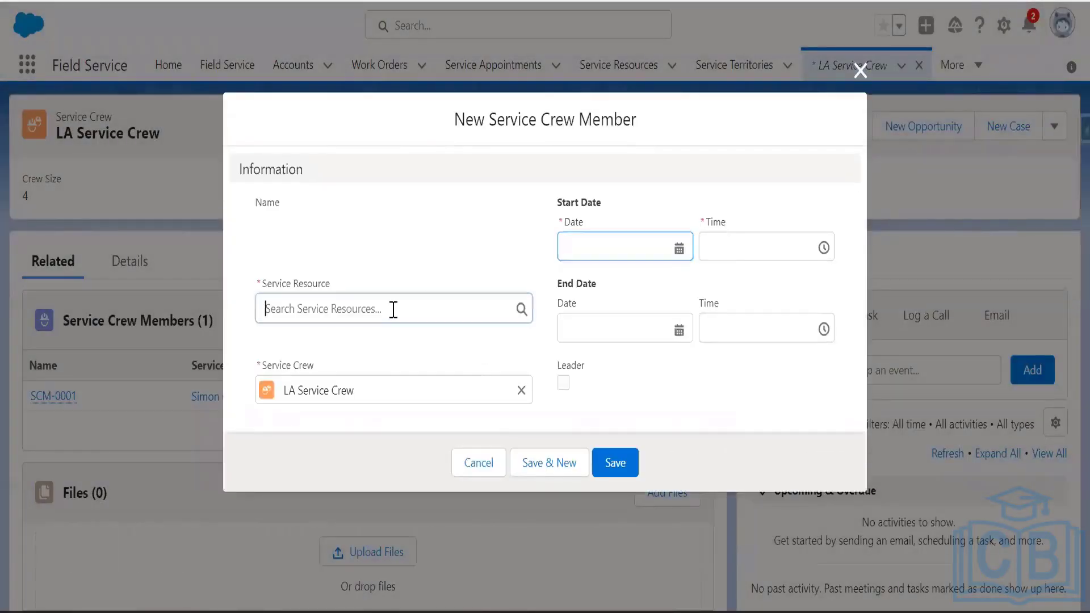
click(377, 388)
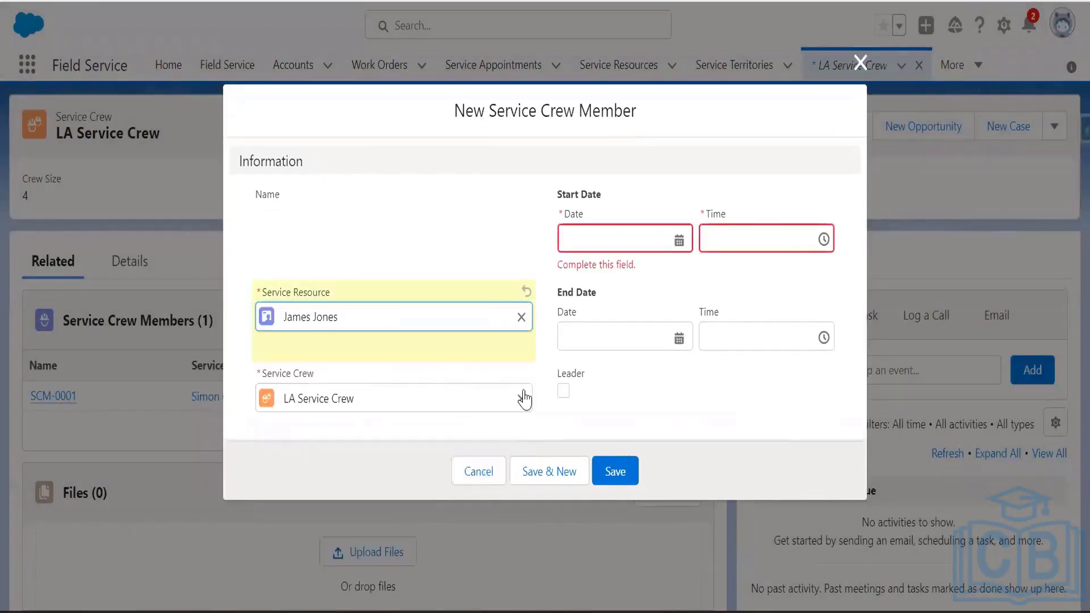
click(654, 244)
click(680, 238)
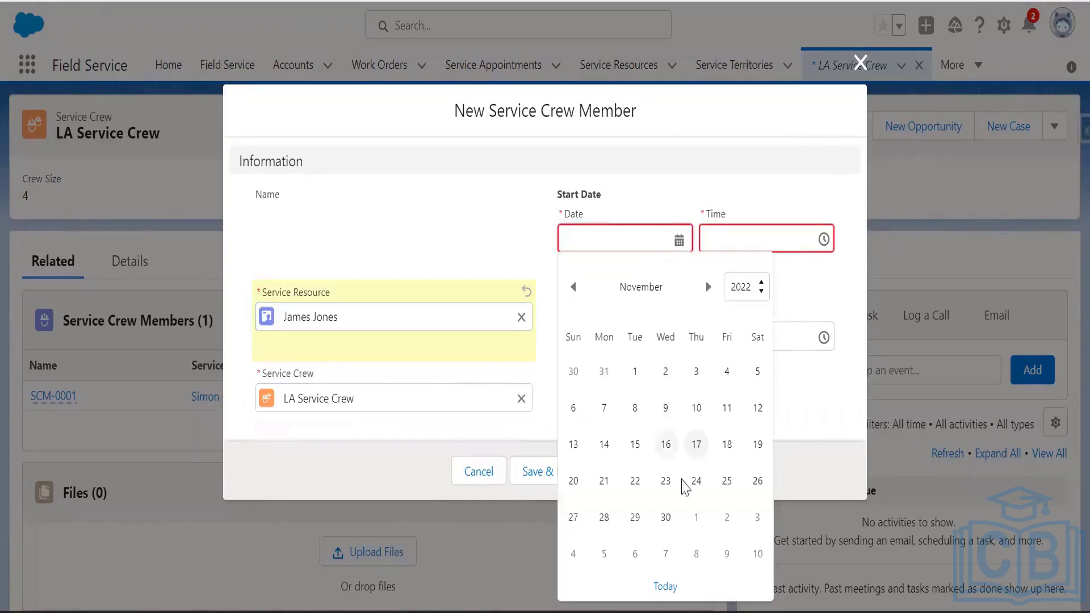
click(698, 448)
click(679, 338)
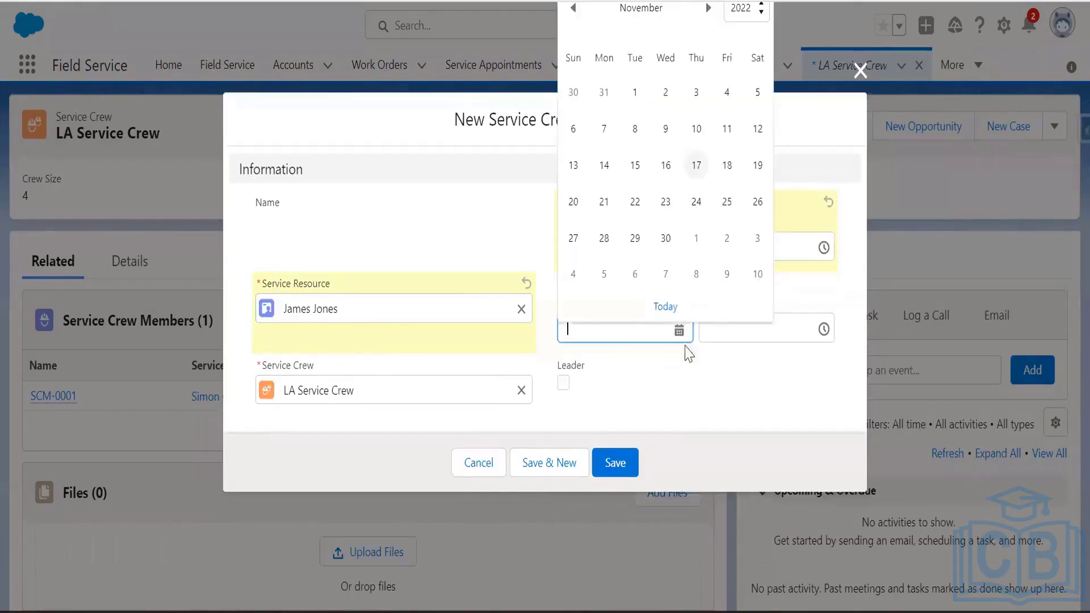
click(664, 241)
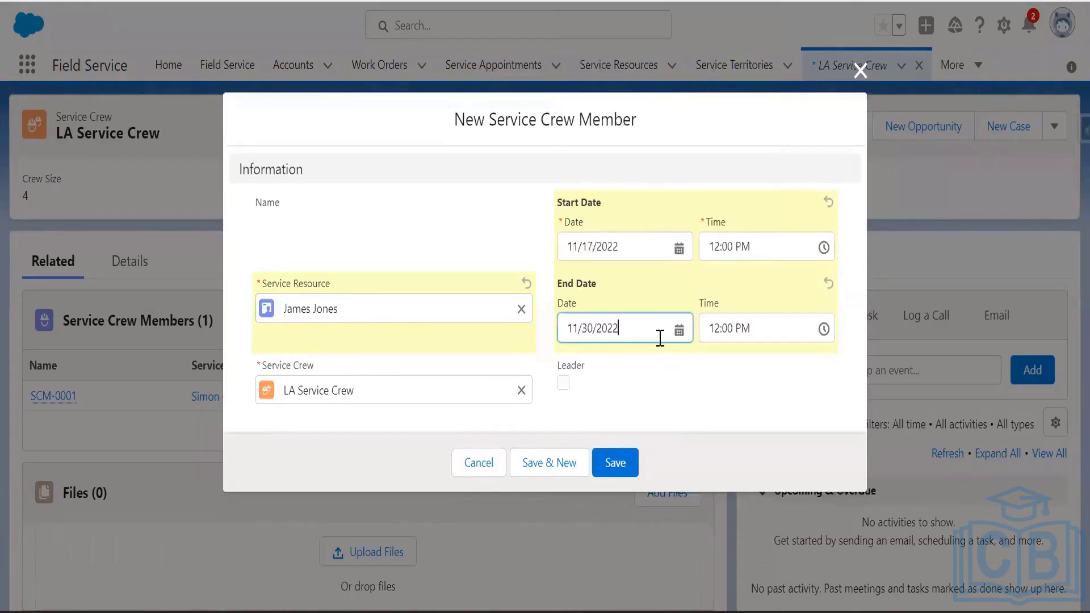
click(615, 471)
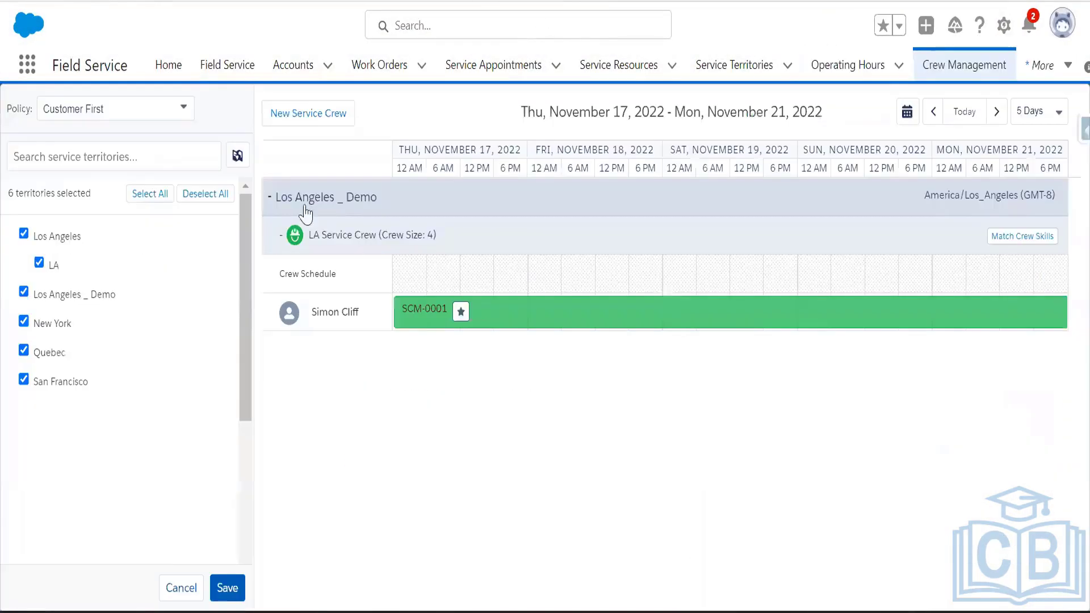
Step: Refresh Crew Management to check the LA Service Crew's members and expand the Los Angeles _ Demo resource list
click(79, 0)
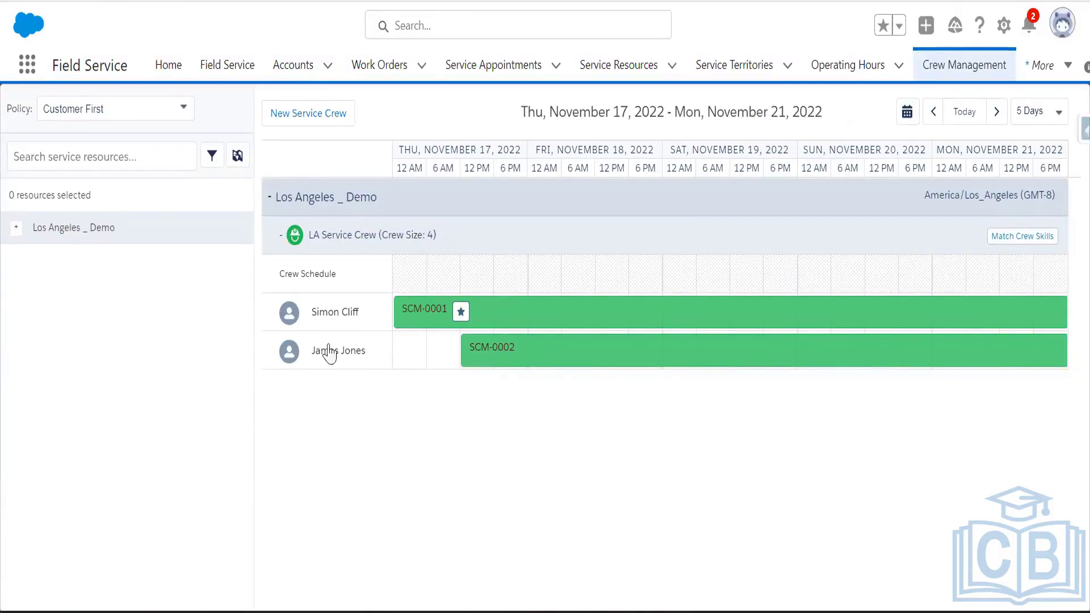
click(15, 229)
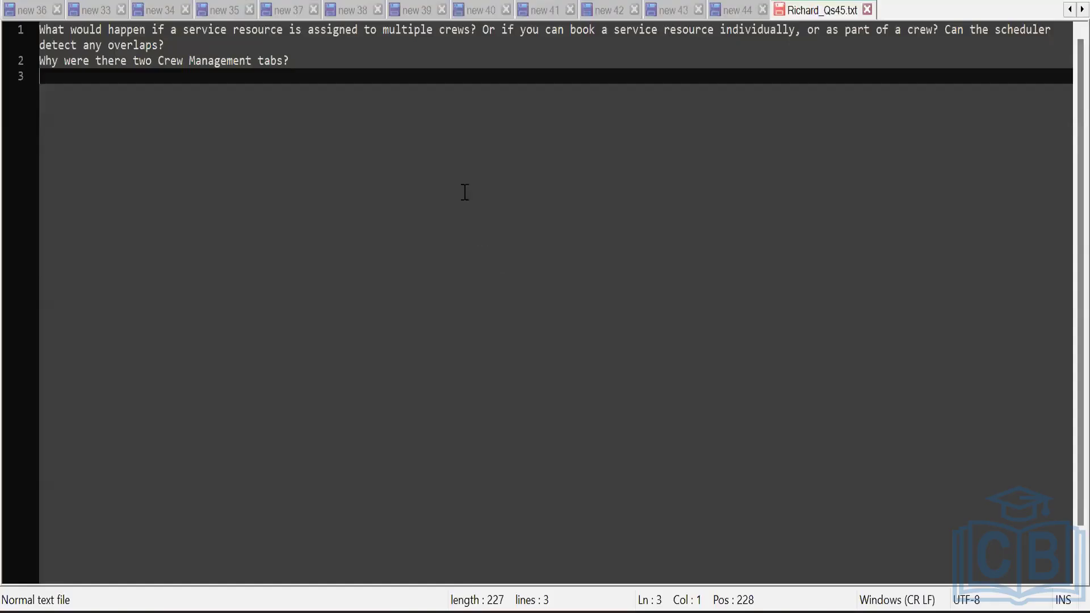
Step: Switch to the text editor and add questions about the 4 active resources against a Service Crew and the maximum number of crew members
text(I assume that is 4 active resources against a Service Crew? Also, is there a max number of members a Service Crew can have?)
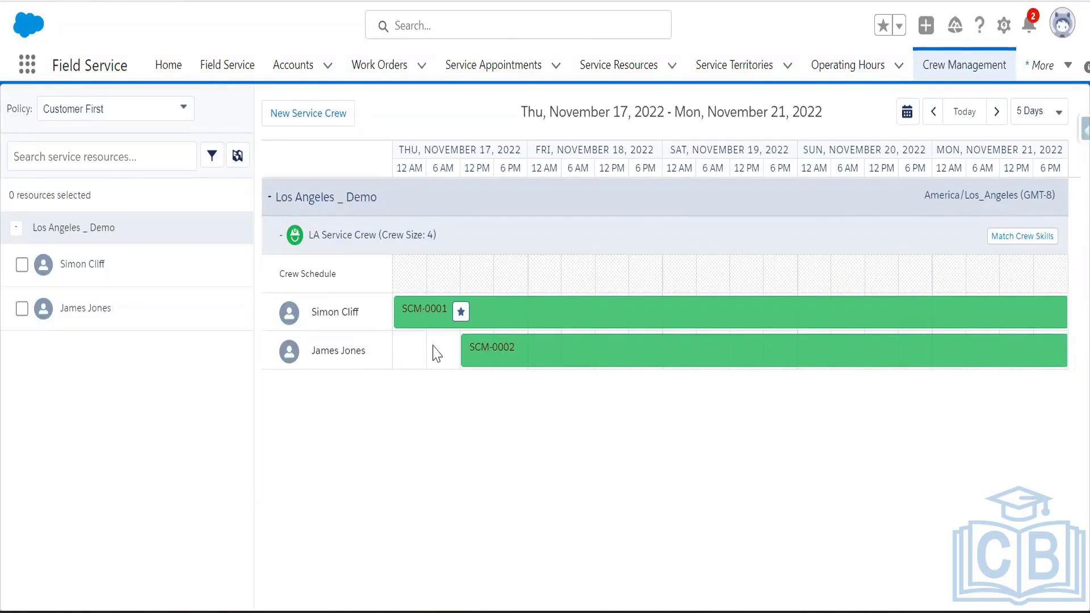
mouse_move(455, 325)
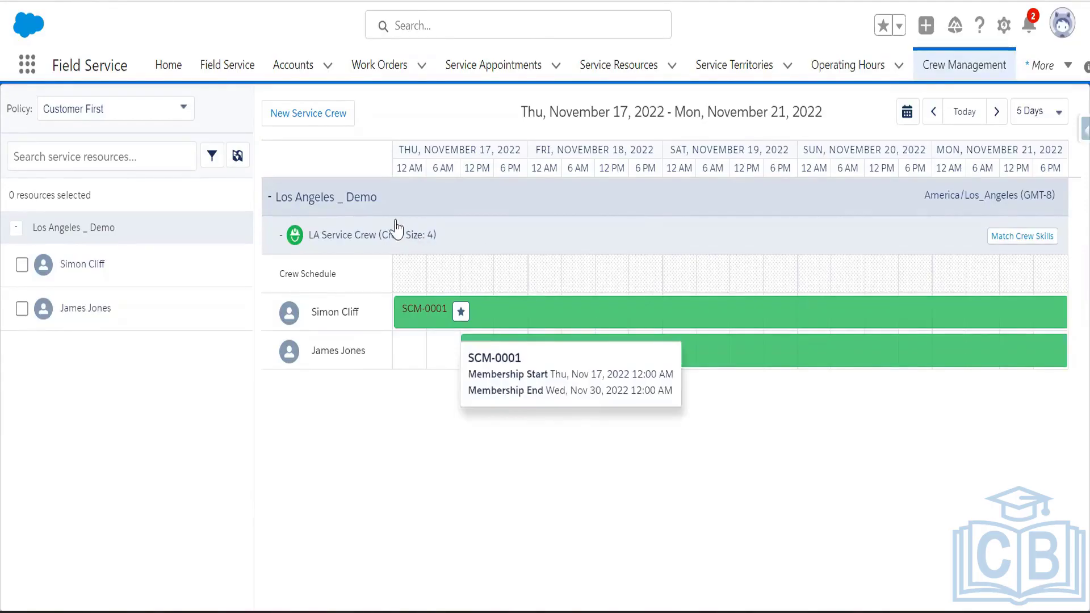